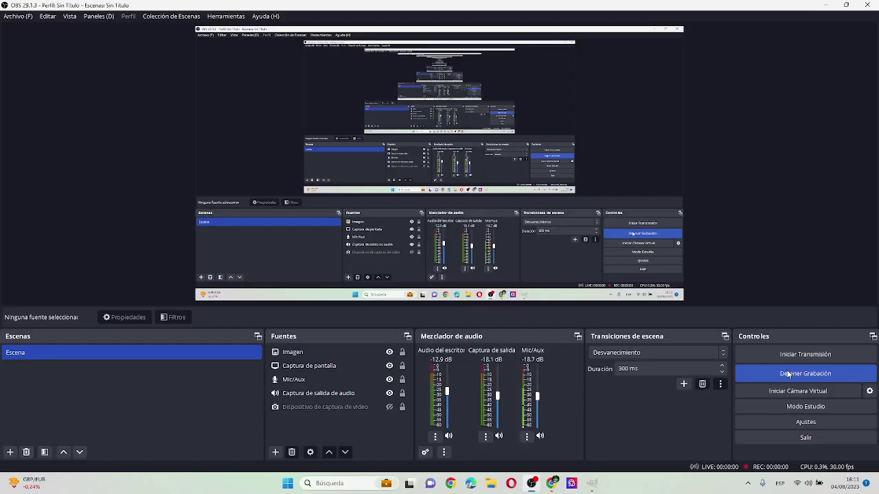
# Create a new 3000×3000 px black image in GIMP, then bring up the Pixabay browser window
pyautogui.click(827, 5)
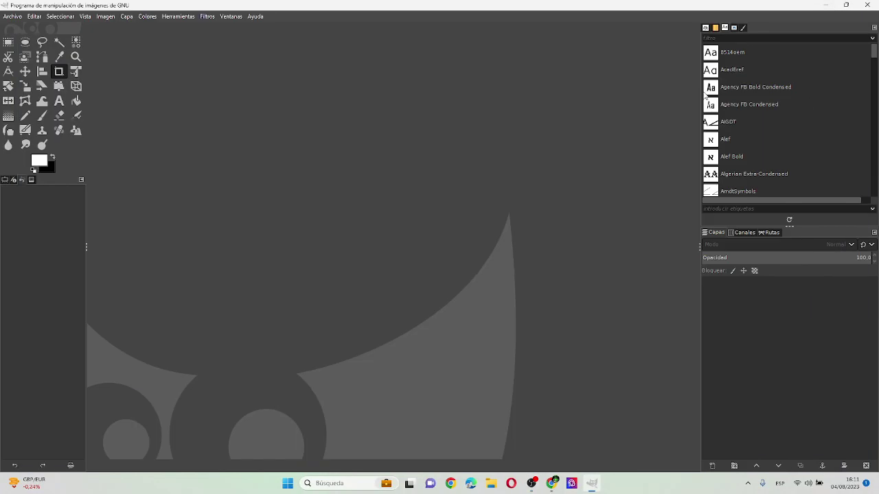
pyautogui.click(25, 17)
pyautogui.moveTo(12, 17)
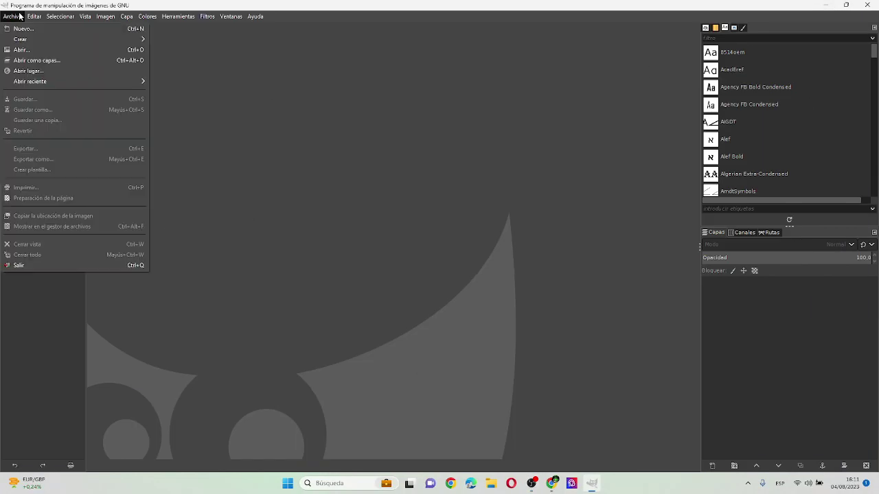
pyautogui.click(25, 17)
pyautogui.click(24, 17)
pyautogui.click(20, 28)
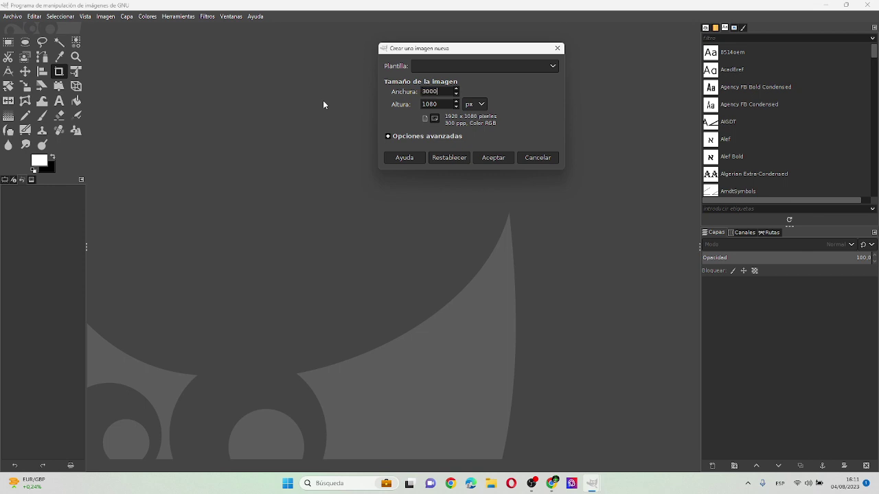
pyautogui.press('Return')
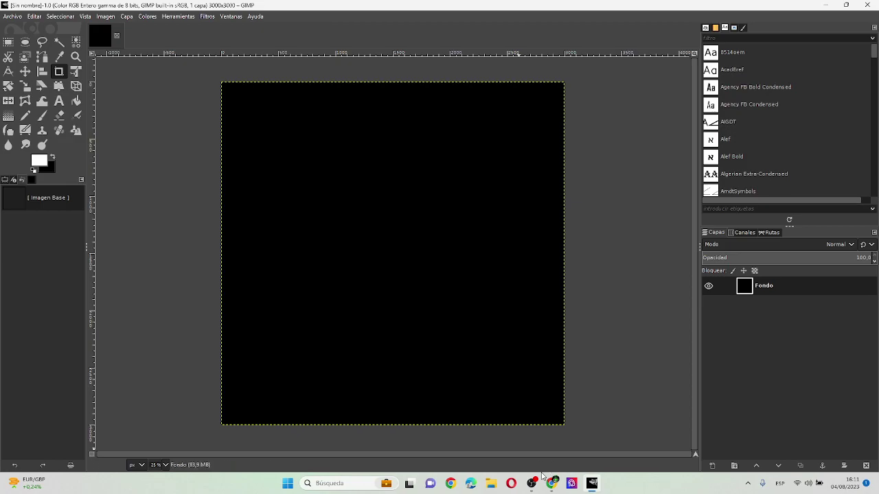
pyautogui.click(552, 483)
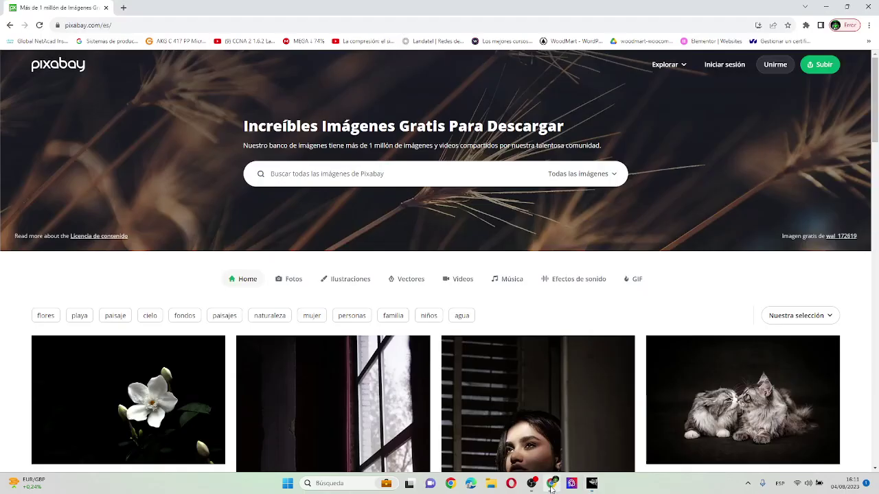
# Browse the Pixabay free-images page
pyautogui.click(406, 174)
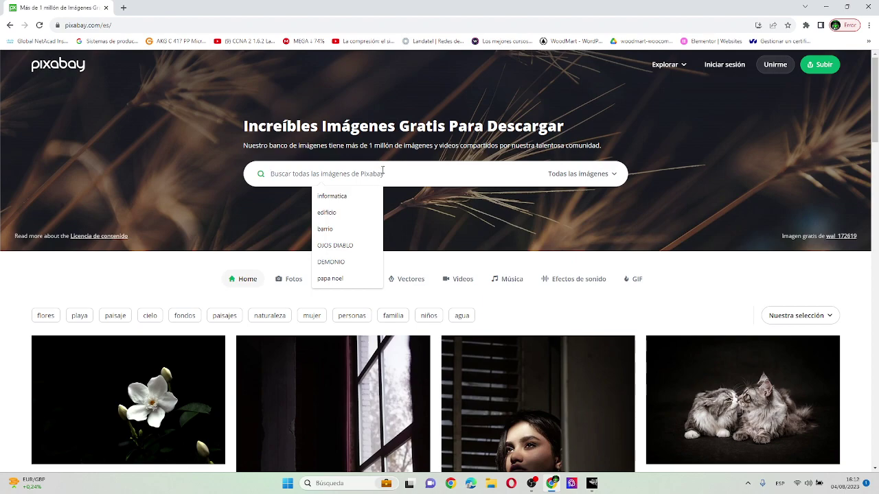
pyautogui.scroll(-3, 516, 251)
pyautogui.scroll(3, 327, 281)
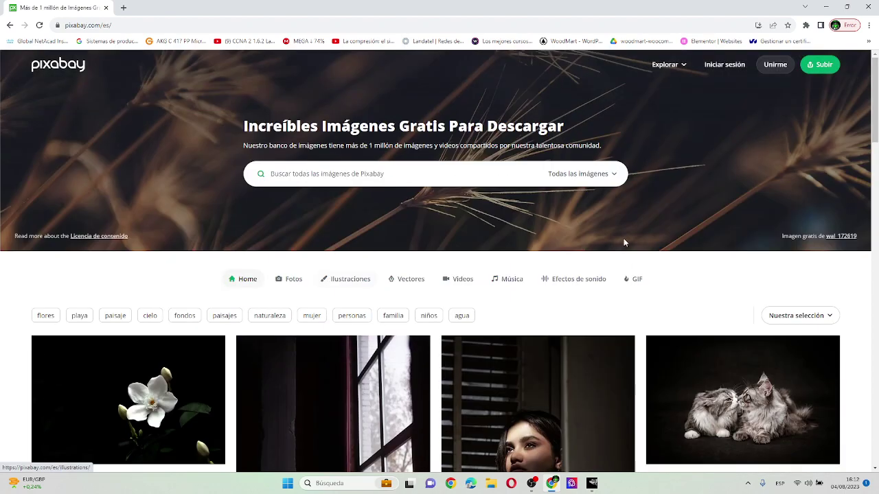
pyautogui.scroll(-3, 623, 240)
pyautogui.scroll(-5, 467, 293)
pyautogui.scroll(-2, 467, 292)
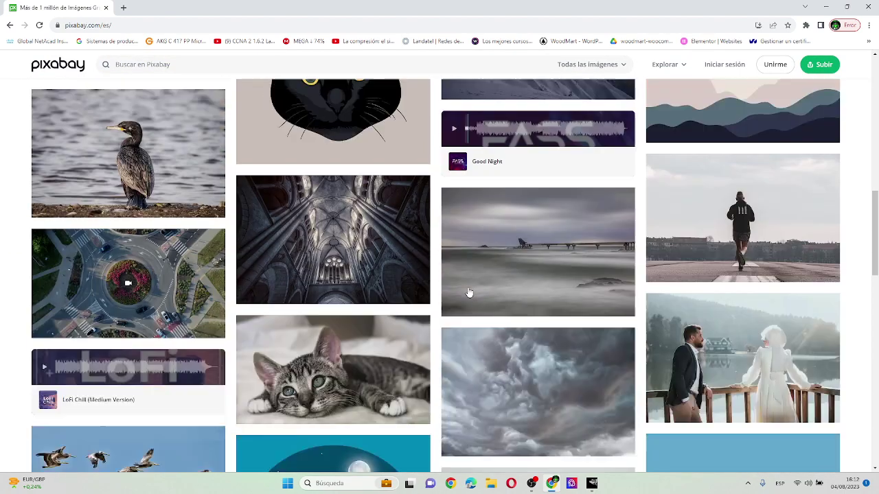
pyautogui.scroll(-1, 468, 294)
pyautogui.scroll(-2, 467, 291)
pyautogui.scroll(-4, 463, 285)
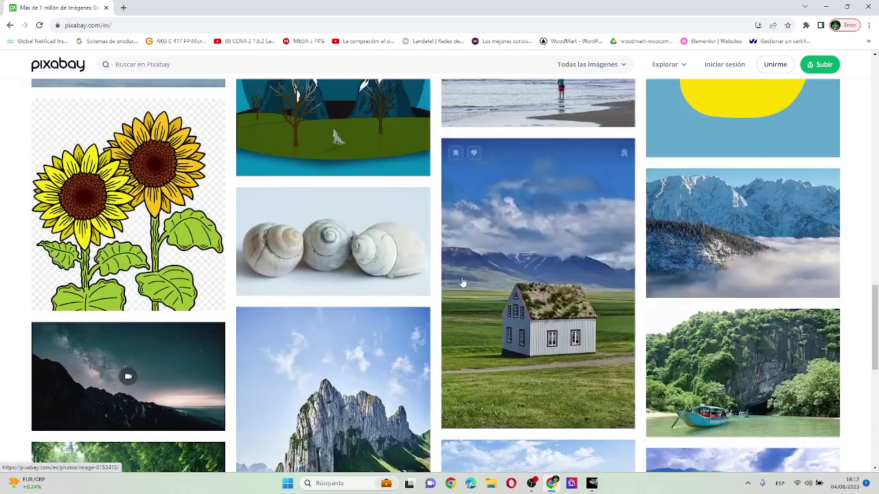
pyautogui.scroll(-5, 460, 280)
pyautogui.scroll(5, 460, 275)
pyautogui.scroll(6, 460, 275)
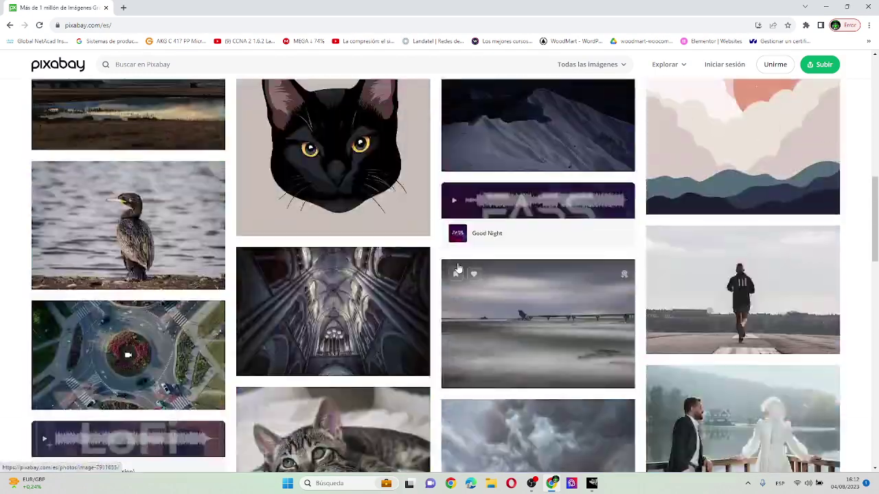
pyautogui.scroll(10, 453, 258)
# Search Pixabay for 'YOUTUBE' and scroll the results to the retro TV photo
pyautogui.click(405, 175)
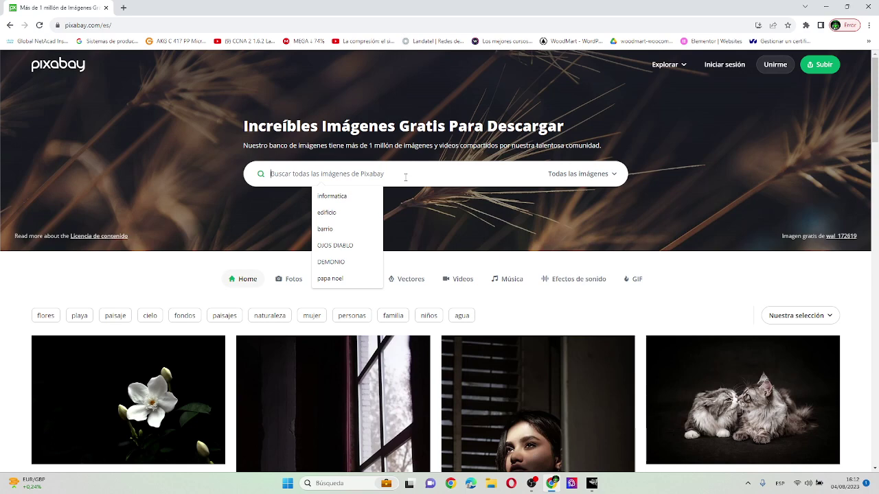
pyautogui.write('YOUTUB')
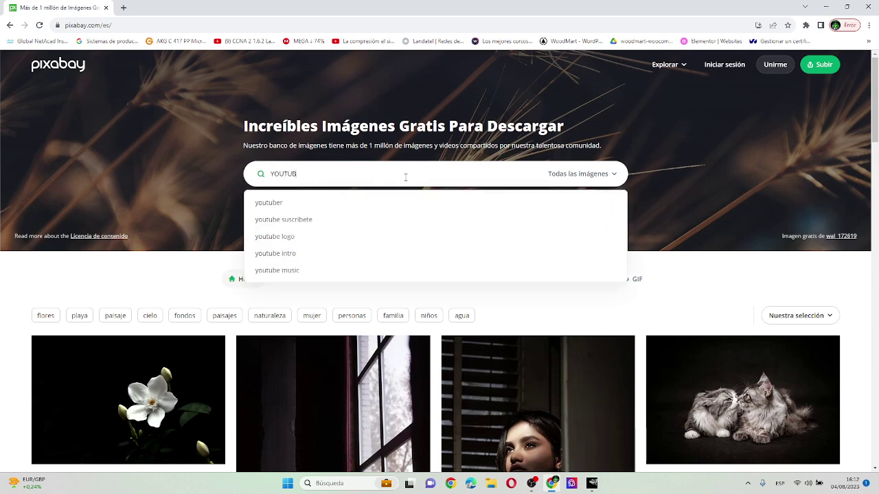
pyautogui.write('E')
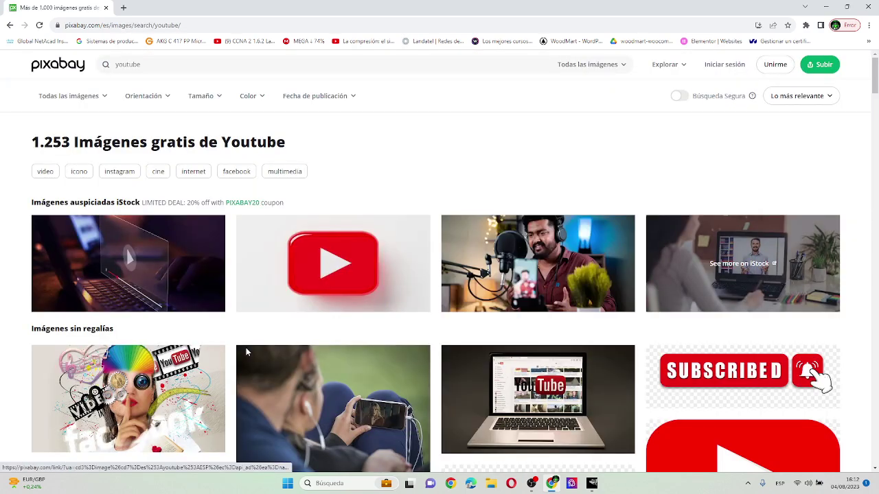
pyautogui.scroll(-2, 401, 252)
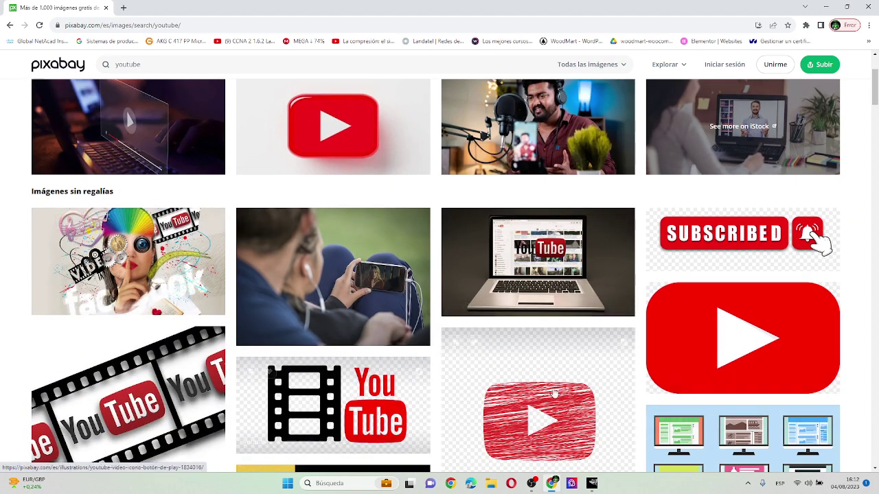
pyautogui.scroll(-3, 678, 161)
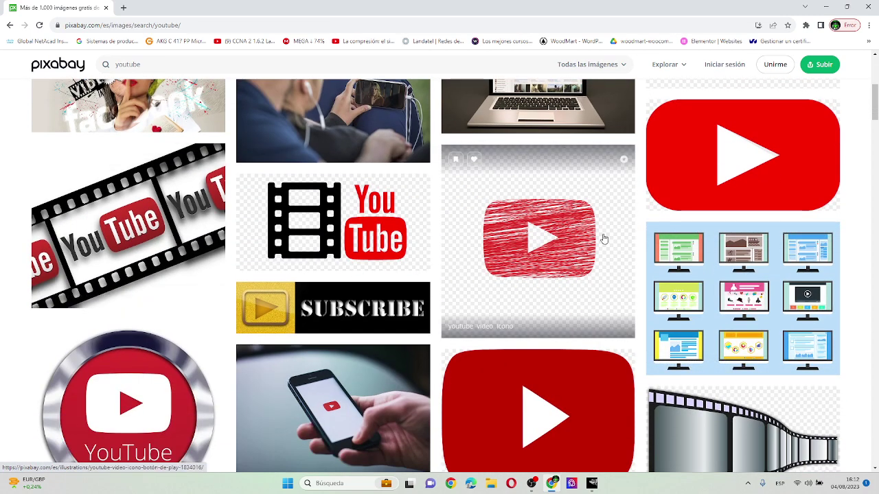
pyautogui.scroll(-3, 538, 235)
pyautogui.scroll(-3, 516, 238)
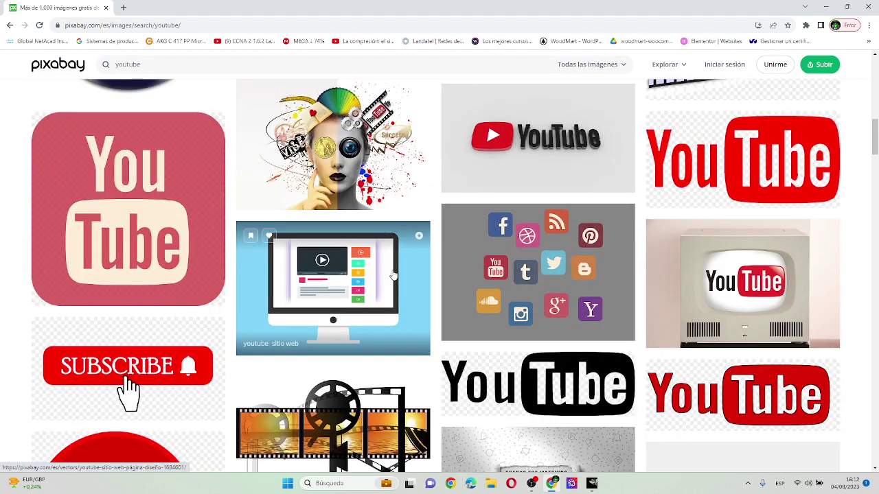
pyautogui.scroll(-3, 412, 274)
pyautogui.scroll(3, 506, 266)
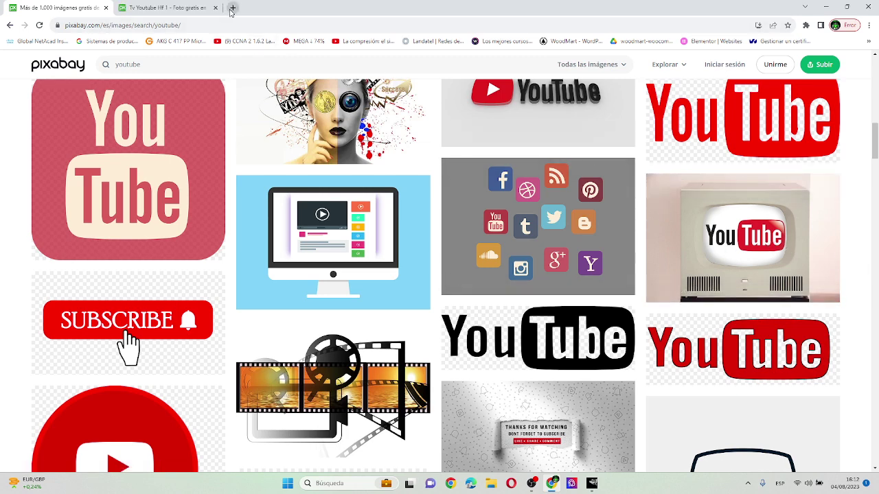
# Open remove.bg in a new tab and upload the YouTube TV photo to it
pyautogui.click(232, 8)
pyautogui.write('remove')
pyautogui.press('Return')
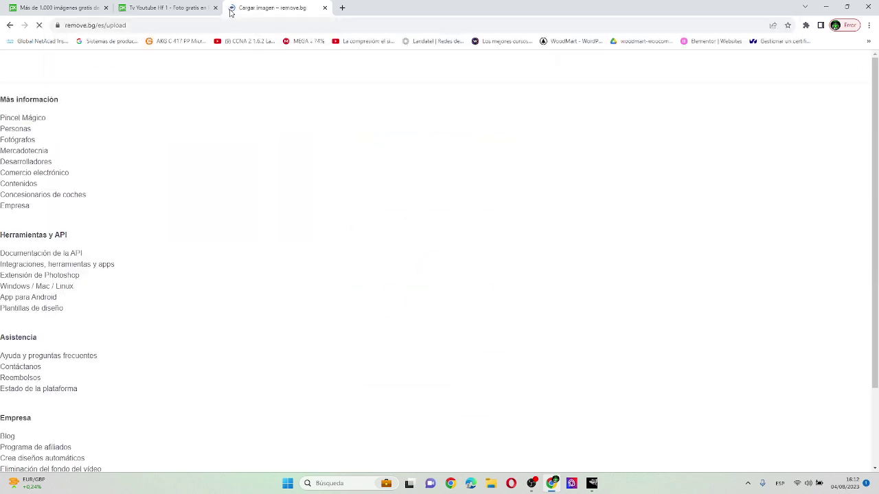
pyautogui.click(209, 7)
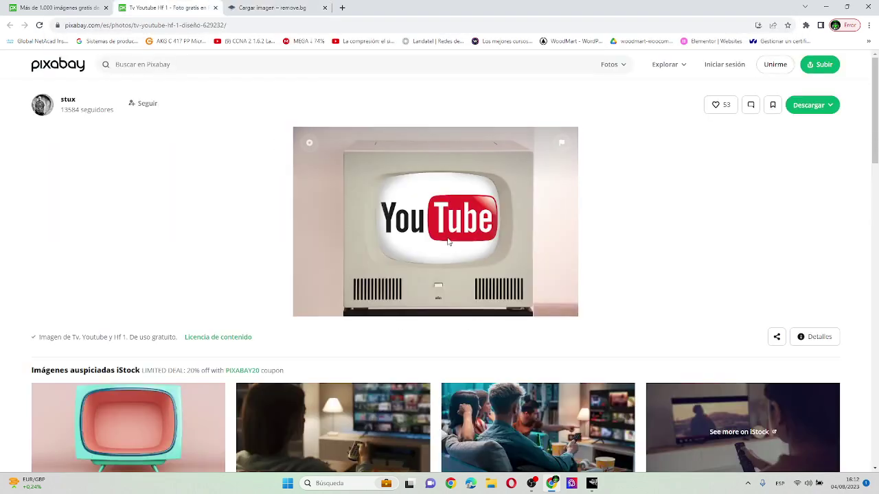
pyautogui.moveTo(271, 8)
pyautogui.mouseDown()
pyautogui.moveTo(288, 5)
pyautogui.moveTo(455, 279)
pyautogui.mouseUp()
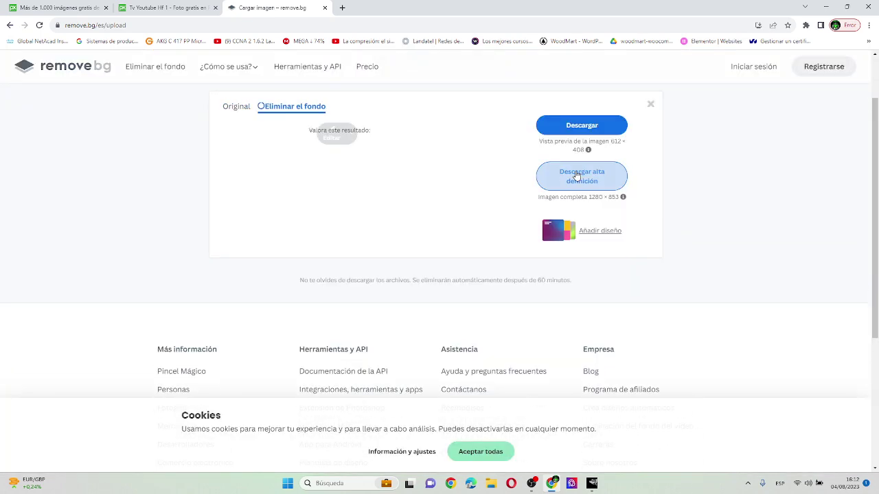
# Download the background-free TV cutout and return to the Pixabay youtube results
pyautogui.click(575, 171)
pyautogui.click(575, 171)
pyautogui.click(62, 8)
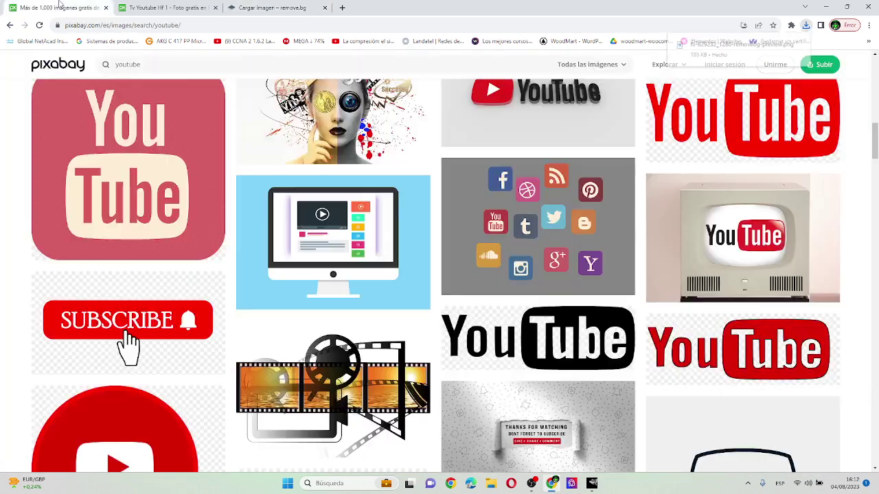
pyautogui.scroll(2, 423, 204)
pyautogui.scroll(5, 420, 206)
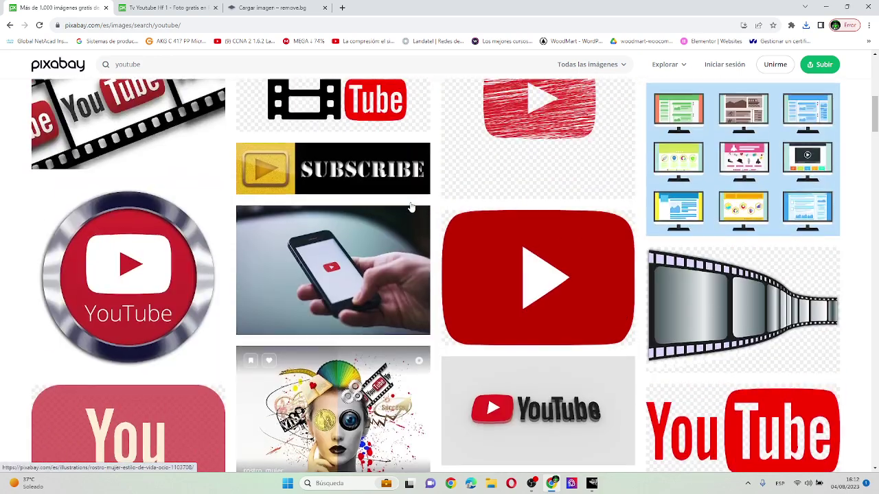
pyautogui.scroll(5, 419, 208)
pyautogui.scroll(3, 417, 211)
# Search Pixabay for 'fondo' background images, correcting the mistyped query
pyautogui.click(262, 65)
pyautogui.write('FON')
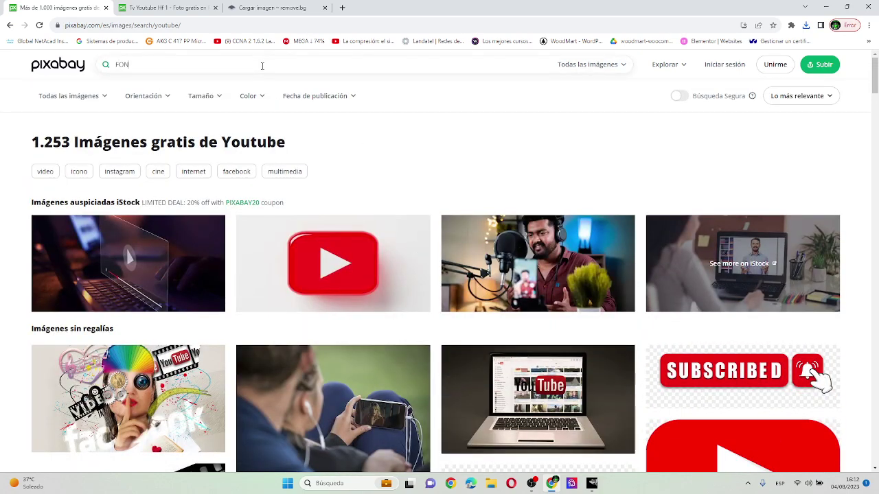
pyautogui.write('DO TR')
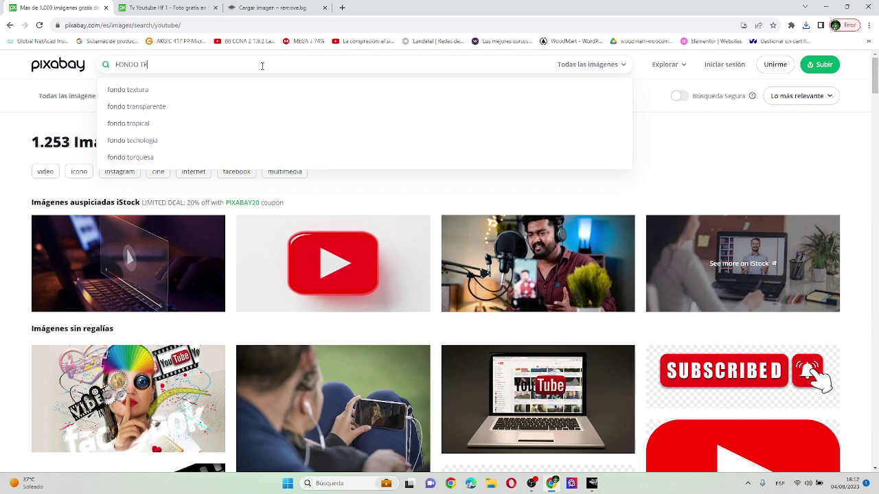
pyautogui.press('BackSpace')
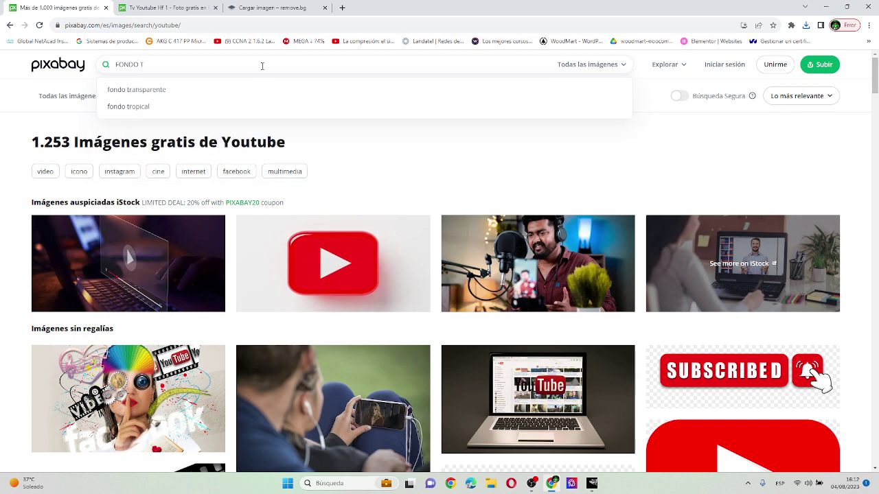
pyautogui.write('OR')
pyautogui.write('TA')
pyautogui.press('Return')
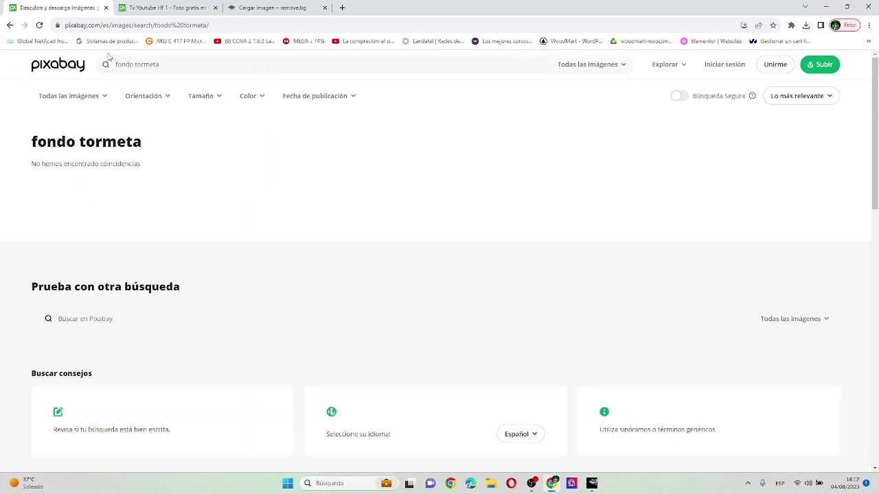
pyautogui.doubleClick(136, 64)
pyautogui.press('BackSpace')
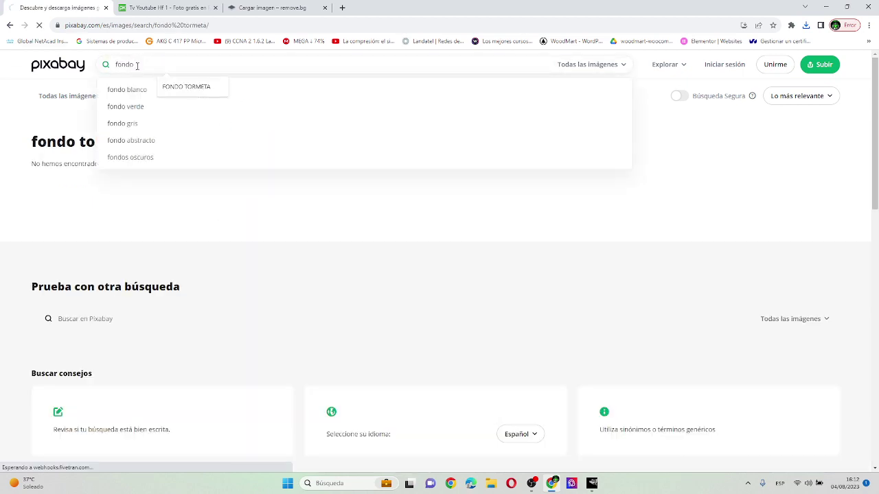
pyautogui.press('Return')
# Browse the 'fondo' results, view the bookshelf-and-door photo page, and go back
pyautogui.scroll(-5, 446, 240)
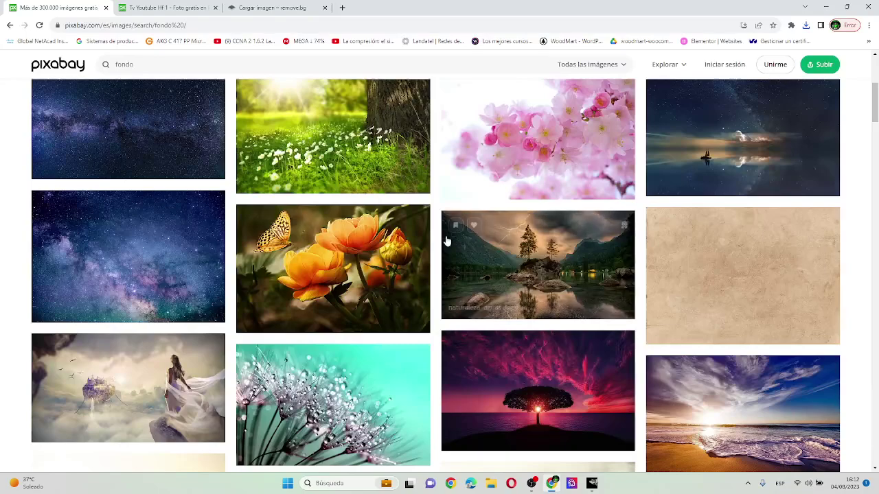
pyautogui.scroll(-1, 456, 248)
pyautogui.scroll(-2, 590, 187)
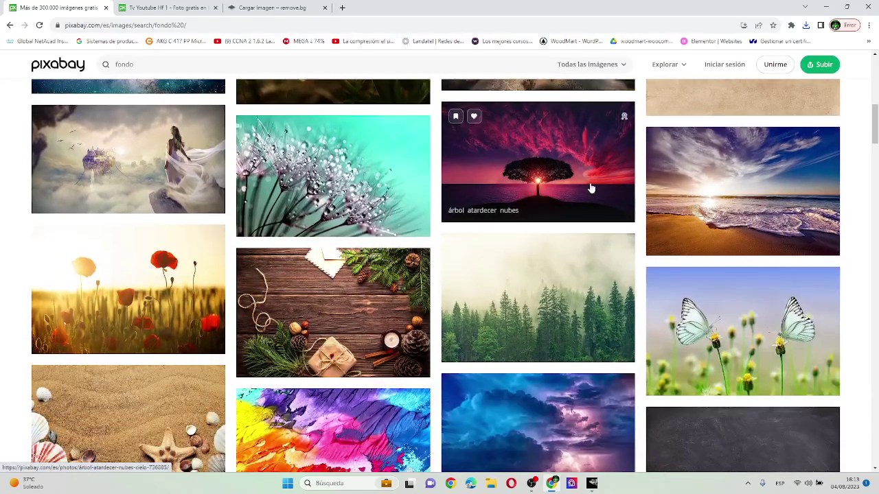
pyautogui.scroll(-3, 591, 187)
pyautogui.scroll(-3, 549, 234)
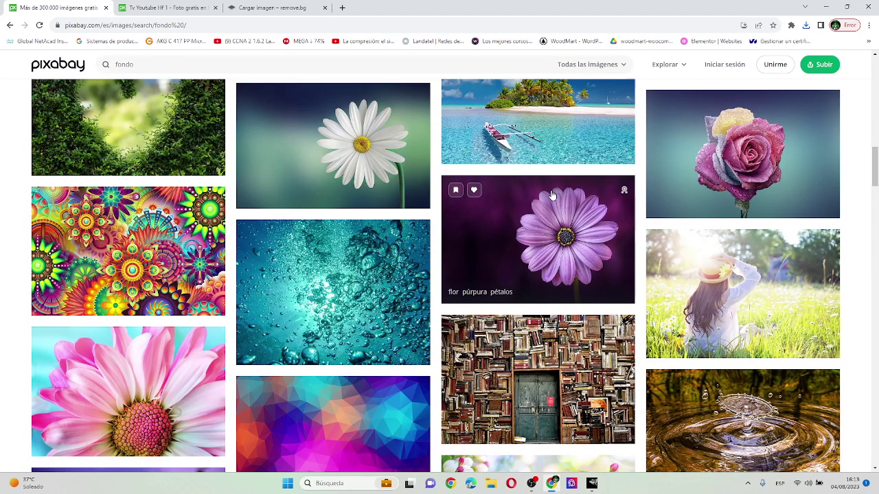
pyautogui.scroll(-3, 549, 203)
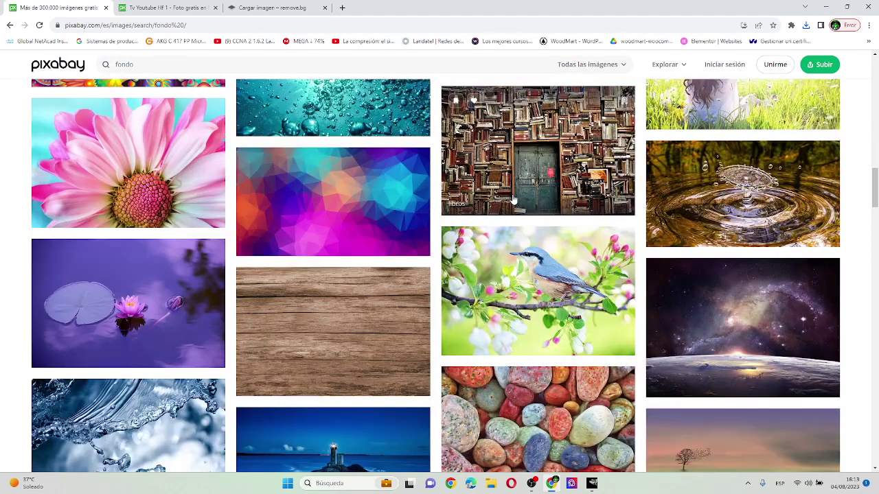
pyautogui.scroll(-2, 514, 199)
pyautogui.scroll(3, 515, 206)
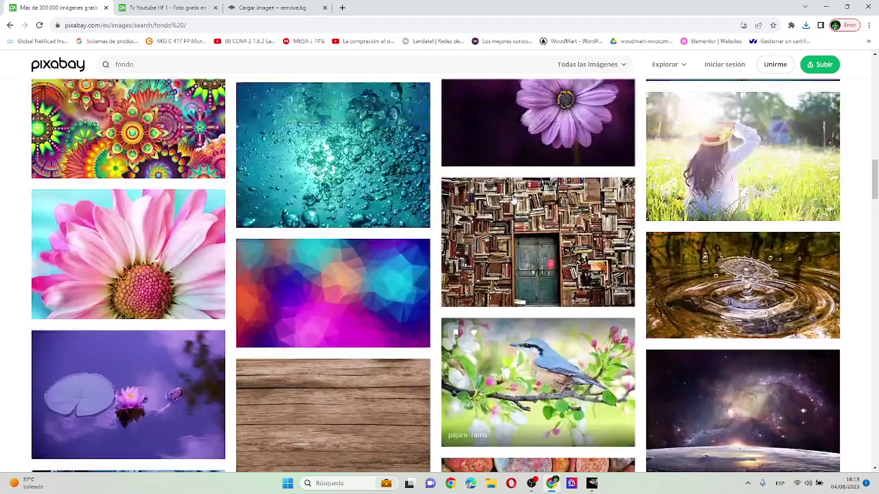
pyautogui.click(516, 252)
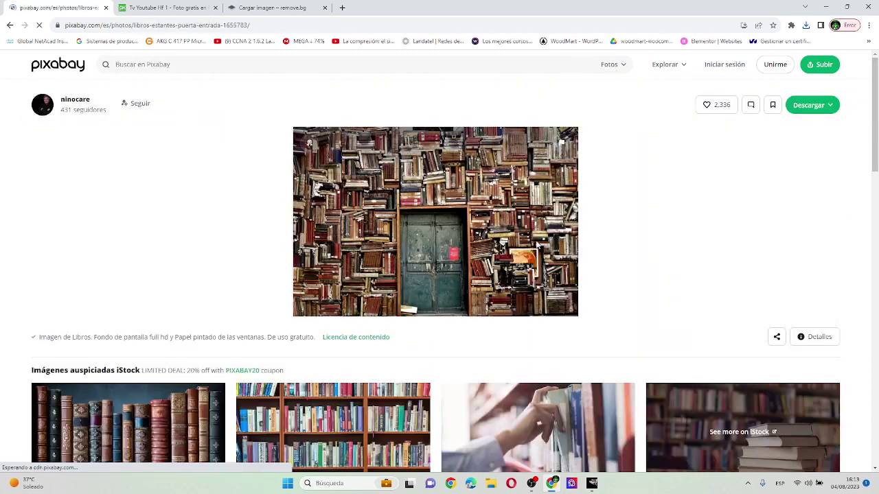
pyautogui.scroll(-3, 499, 247)
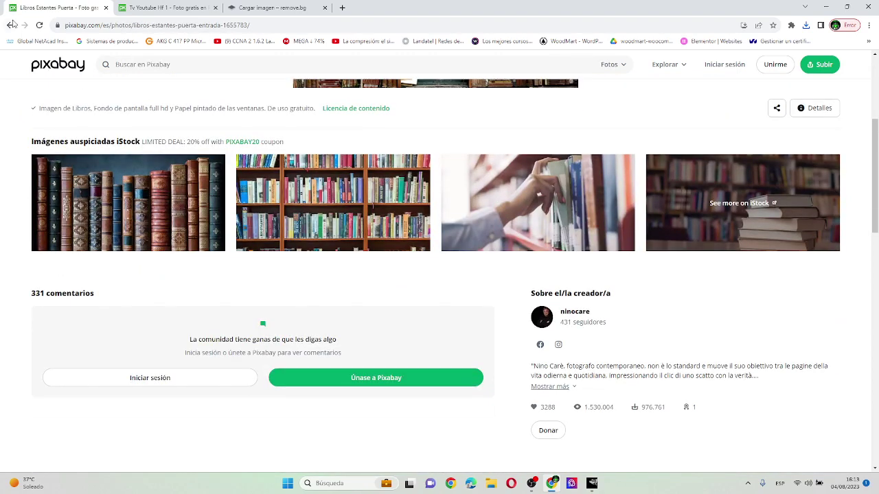
pyautogui.click(11, 25)
pyautogui.click(214, 63)
# Search Pixabay for 'tormenta' and browse the storm image results
pyautogui.write('TOR')
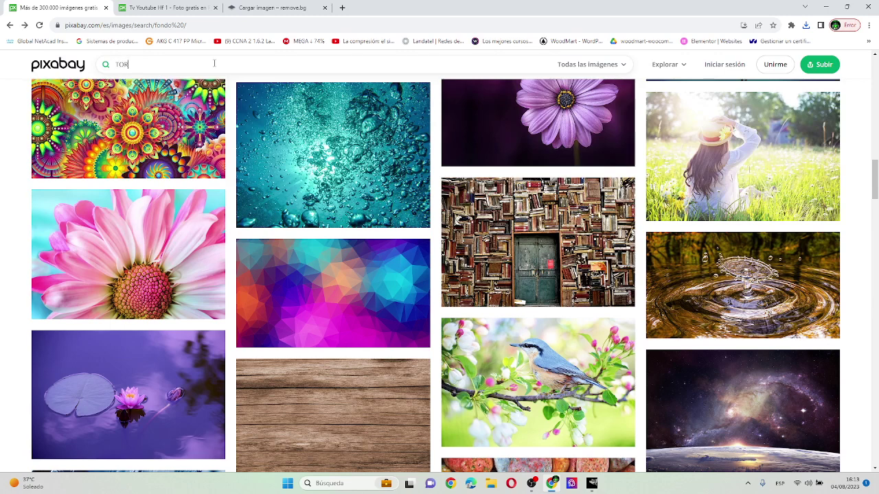
pyautogui.write('MET')
pyautogui.press('BackSpace')
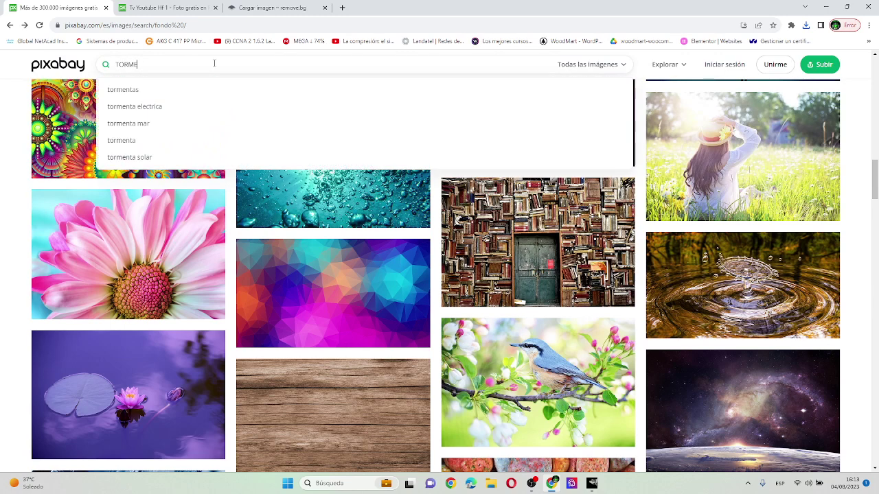
pyautogui.press('Return')
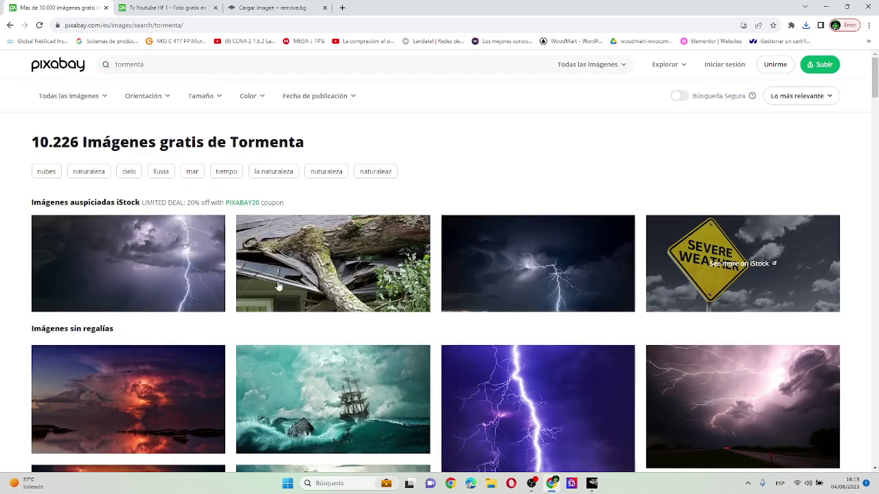
pyautogui.scroll(-2, 278, 287)
pyautogui.moveTo(333, 400)
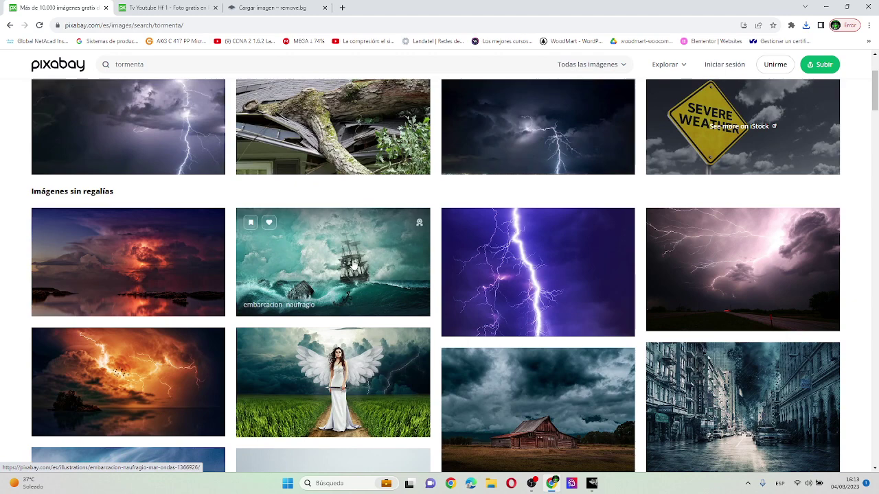
pyautogui.scroll(-1, 352, 263)
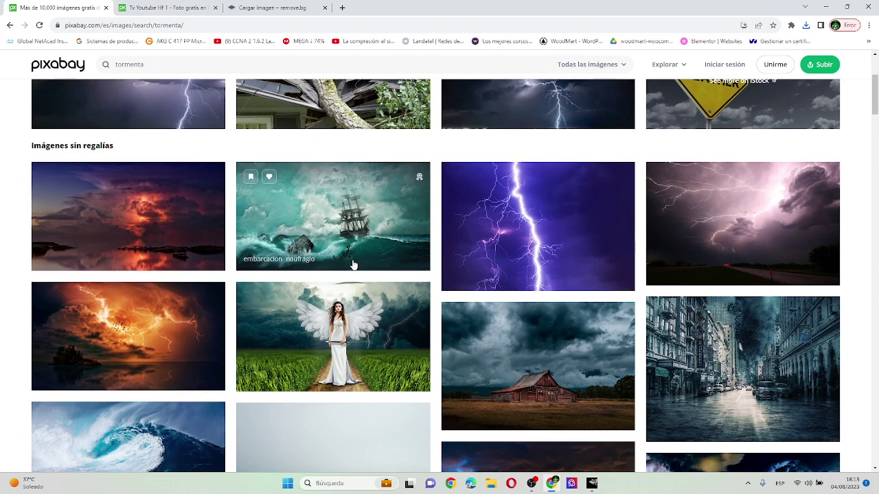
pyautogui.scroll(-3, 344, 289)
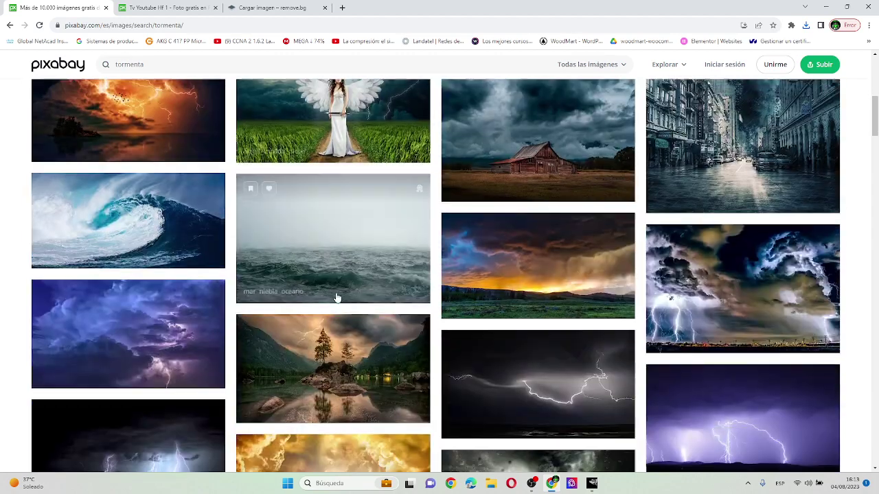
pyautogui.scroll(-2, 336, 296)
pyautogui.scroll(-1, 337, 297)
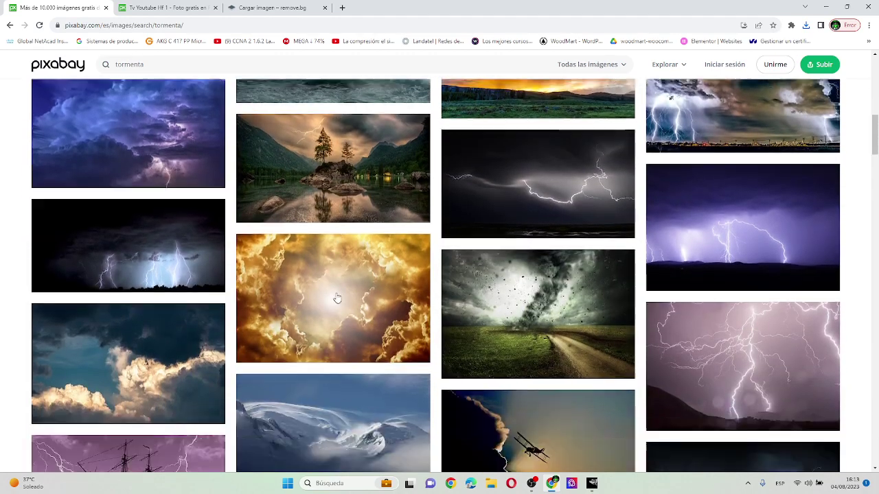
pyautogui.scroll(-1, 336, 296)
pyautogui.scroll(2, 336, 297)
pyautogui.scroll(5, 336, 297)
pyautogui.scroll(2, 336, 296)
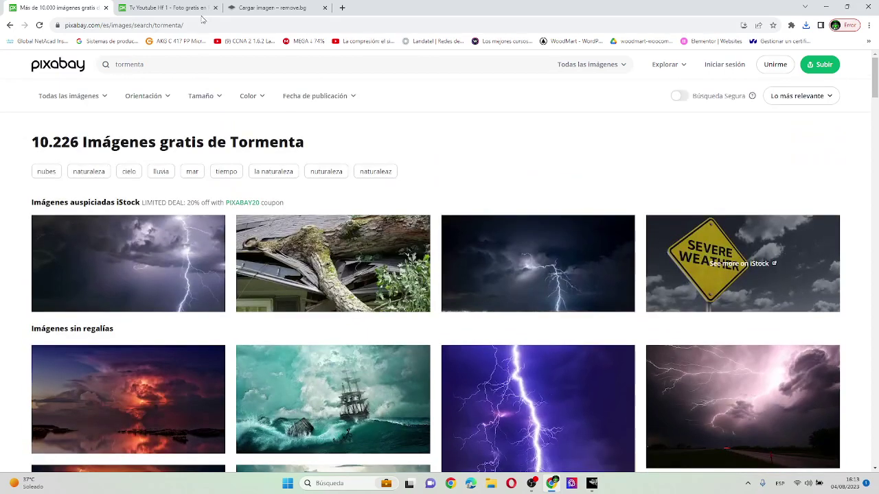
# Search for 'desierto' and open the owl photo in a new tab
pyautogui.click(199, 68)
pyautogui.write('ES')
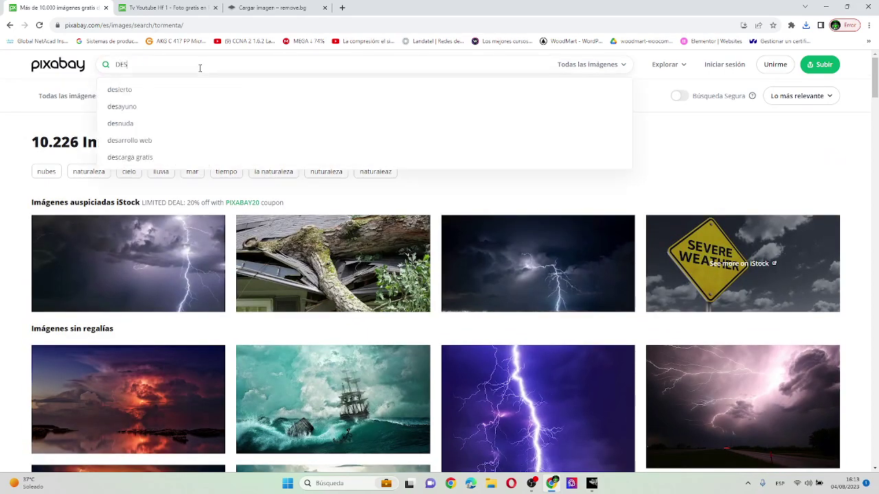
pyautogui.write('IERTO')
pyautogui.press('Return')
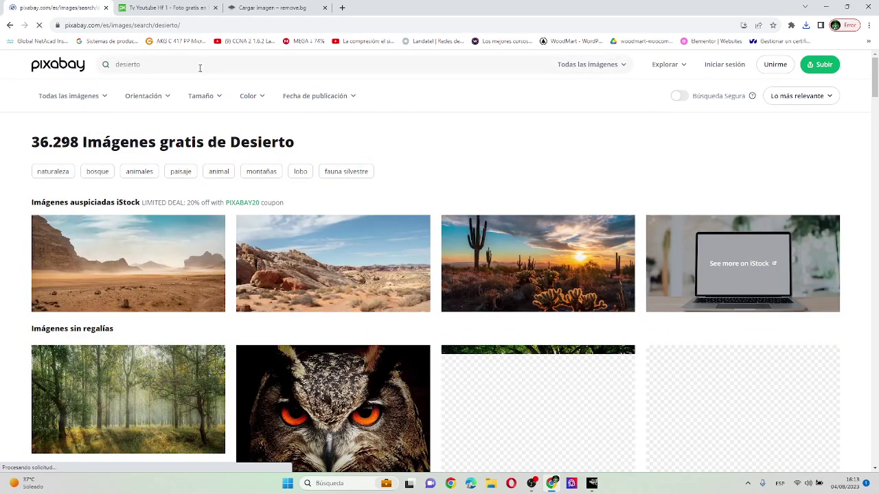
pyautogui.scroll(-2, 345, 321)
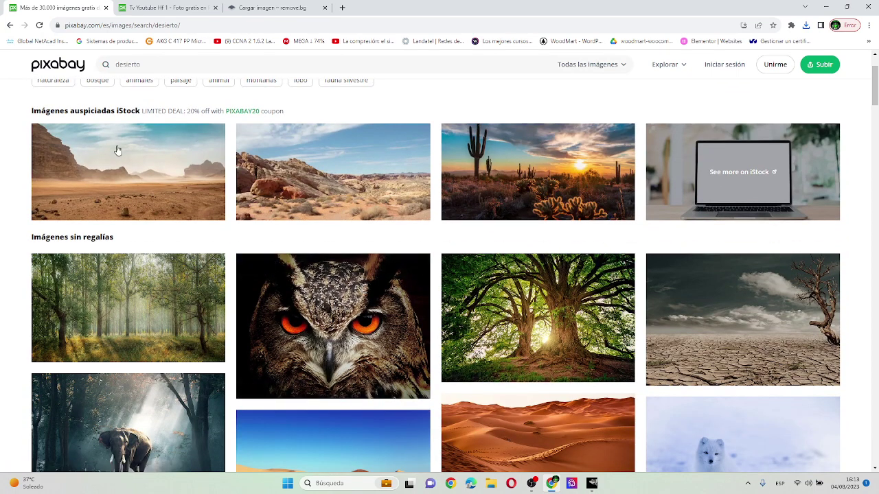
pyautogui.scroll(-2, 136, 218)
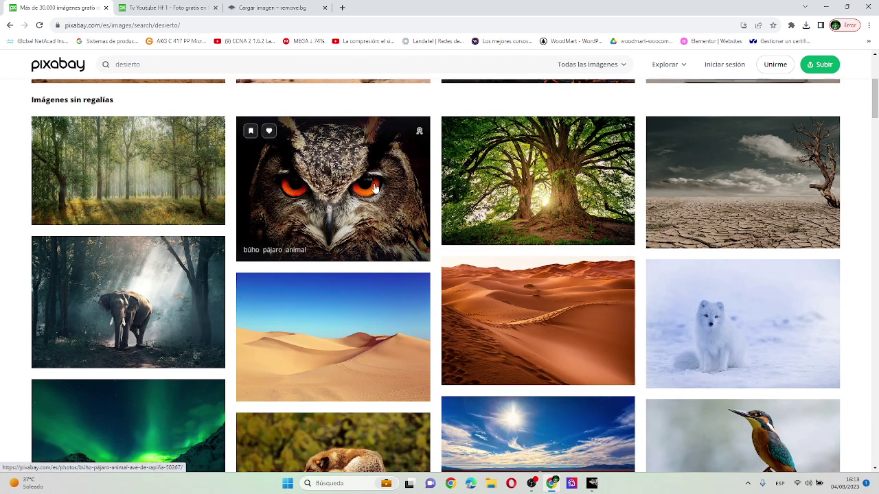
pyautogui.middleClick(268, 206)
# Scroll the desierto results and open the Egyptian pyramids photo in a new tab
pyautogui.scroll(-3, 289, 309)
pyautogui.scroll(2, 371, 288)
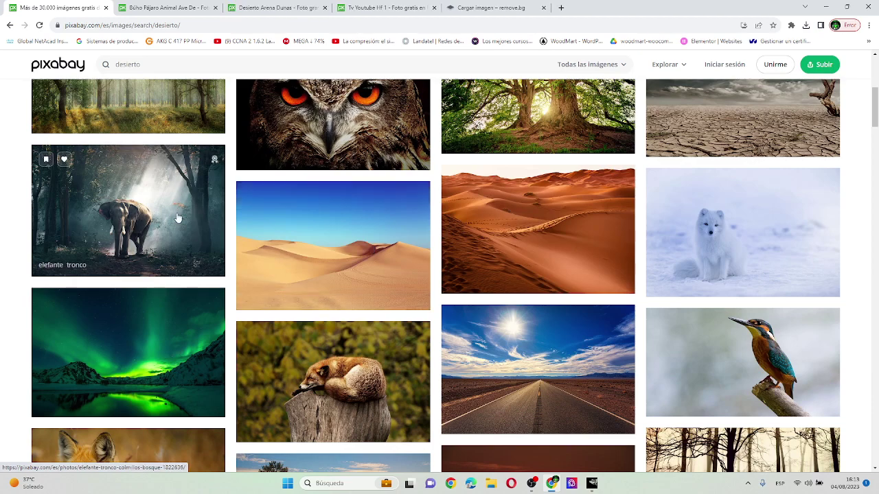
pyautogui.scroll(-3, 177, 218)
pyautogui.scroll(-4, 471, 206)
pyautogui.scroll(-2, 471, 208)
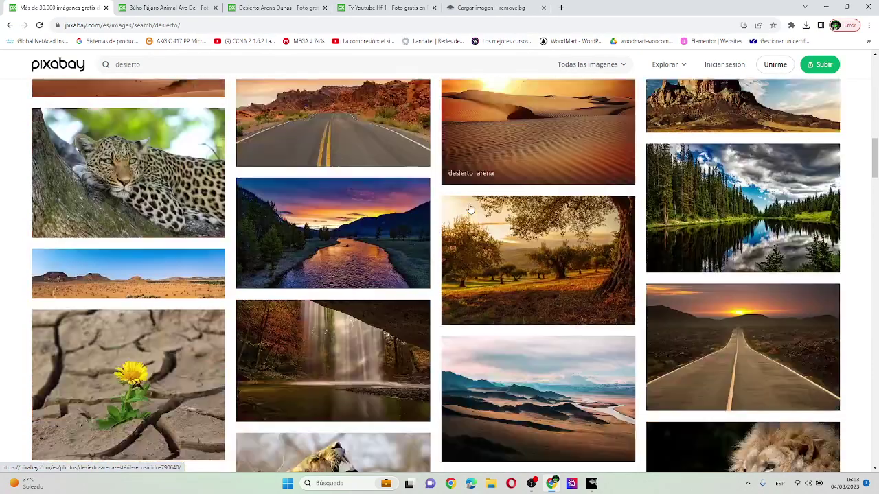
pyautogui.scroll(-3, 471, 208)
pyautogui.scroll(-3, 403, 236)
pyautogui.scroll(2, 404, 236)
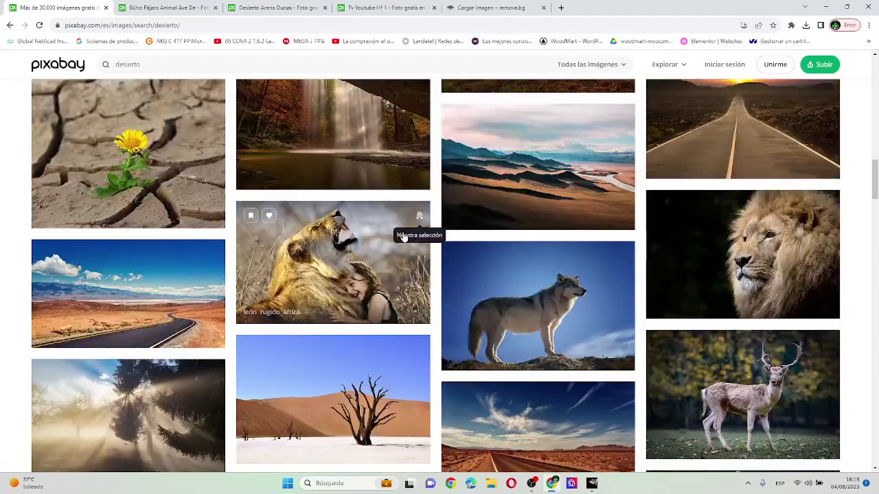
pyautogui.scroll(-4, 404, 236)
pyautogui.scroll(2, 364, 191)
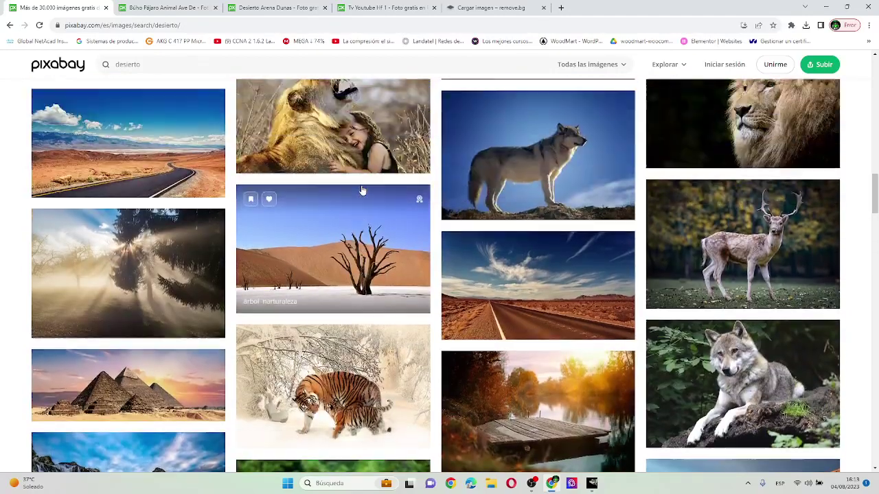
pyautogui.scroll(-2, 364, 191)
pyautogui.middleClick(147, 275)
pyautogui.scroll(3, 183, 169)
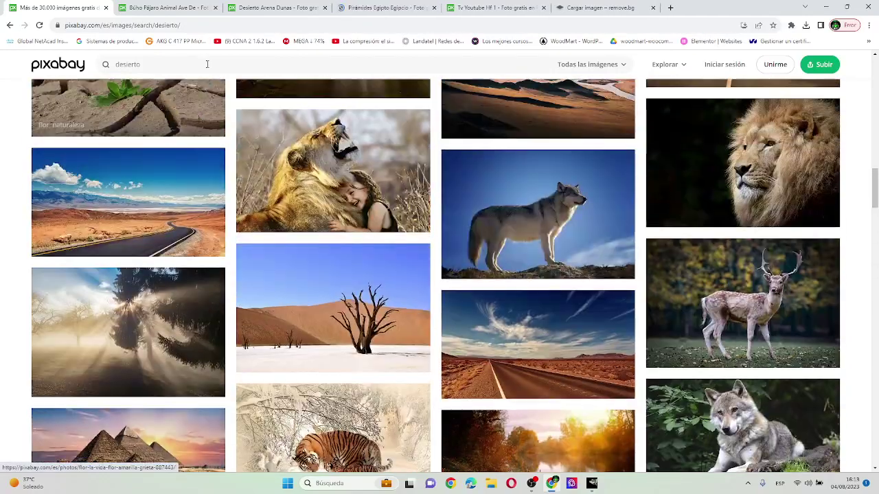
pyautogui.click(207, 63)
# Search Pixabay for 'leon' and browse the lion results
pyautogui.write('eon')
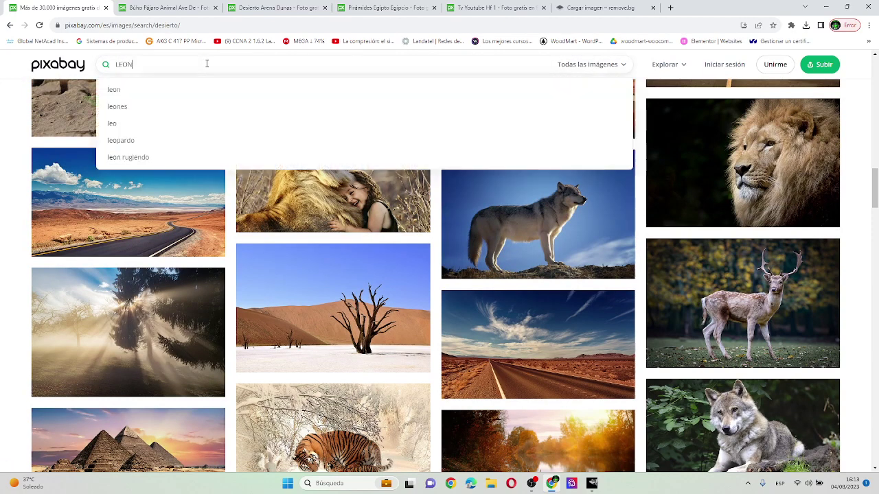
pyautogui.press('Return')
pyautogui.scroll(-1, 295, 200)
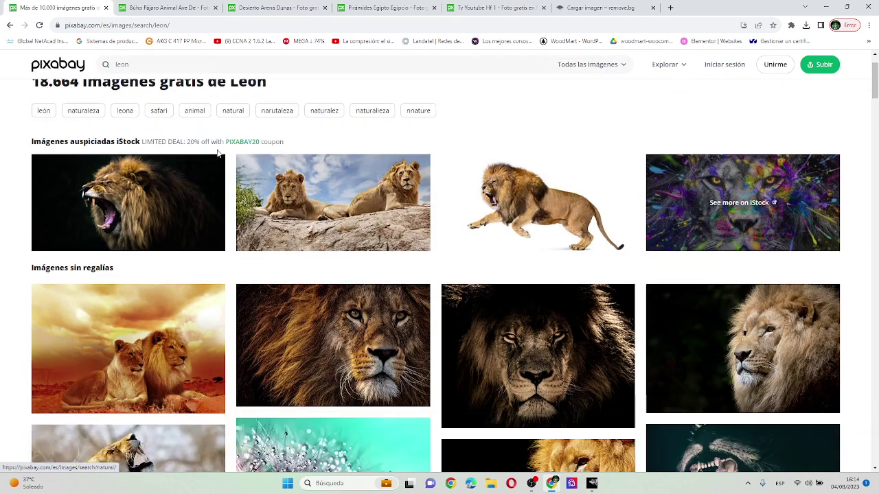
pyautogui.scroll(-1, 296, 200)
pyautogui.scroll(-2, 295, 199)
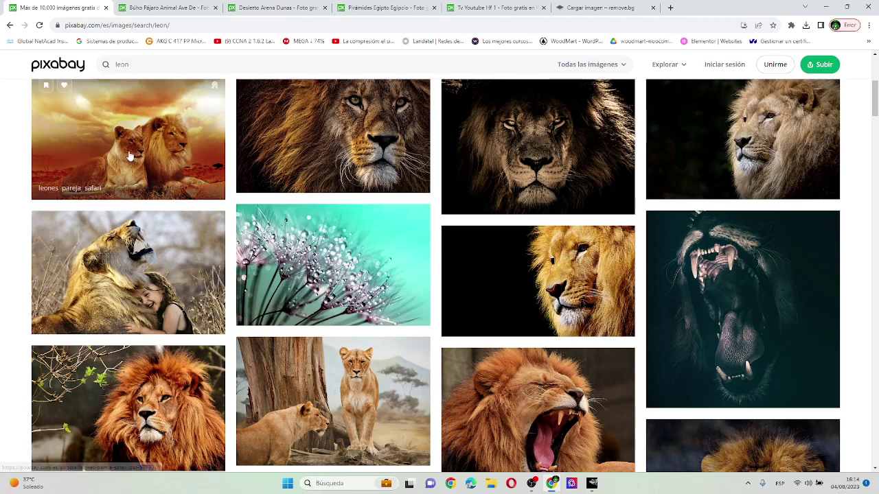
pyautogui.scroll(-1, 309, 179)
pyautogui.scroll(-2, 425, 275)
pyautogui.scroll(1, 519, 265)
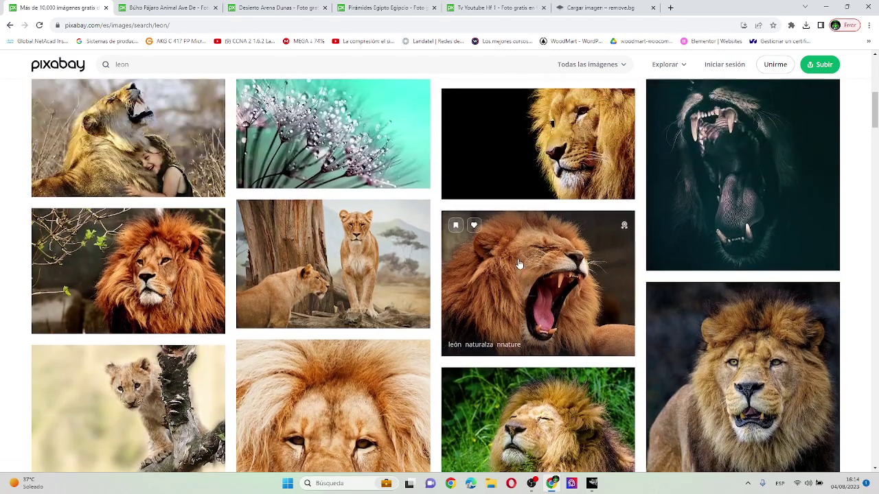
pyautogui.scroll(1, 755, 275)
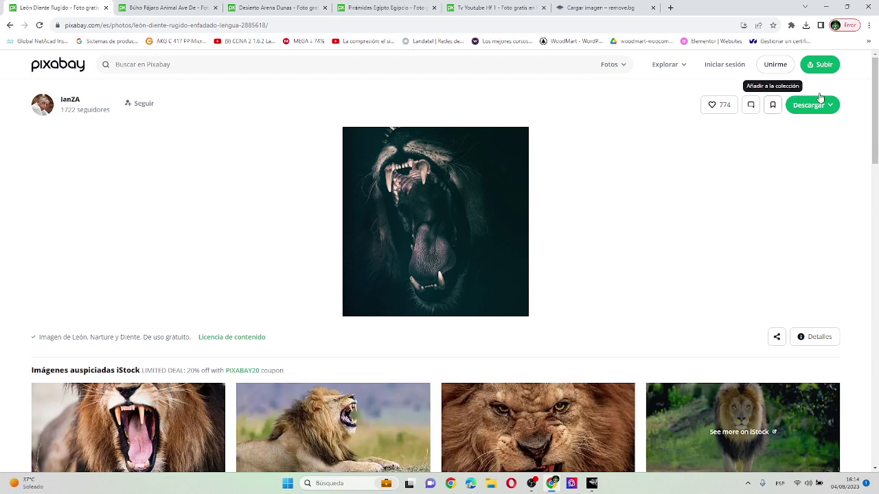
# Download the roaring lion photo at 3873×3953, signing in with Google
pyautogui.click(812, 105)
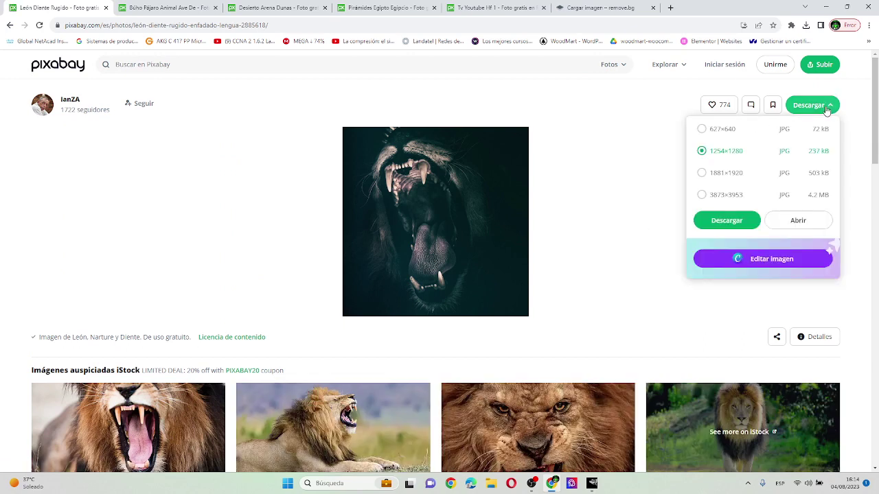
pyautogui.click(725, 199)
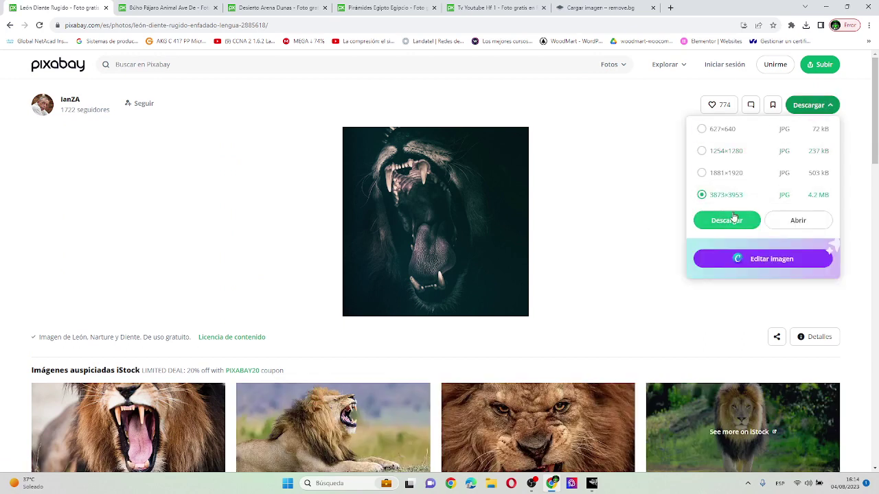
pyautogui.click(722, 221)
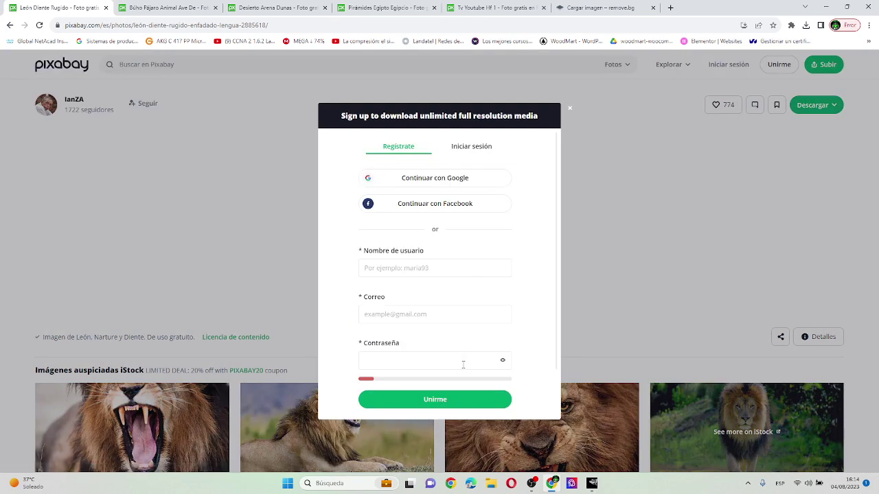
pyautogui.click(435, 251)
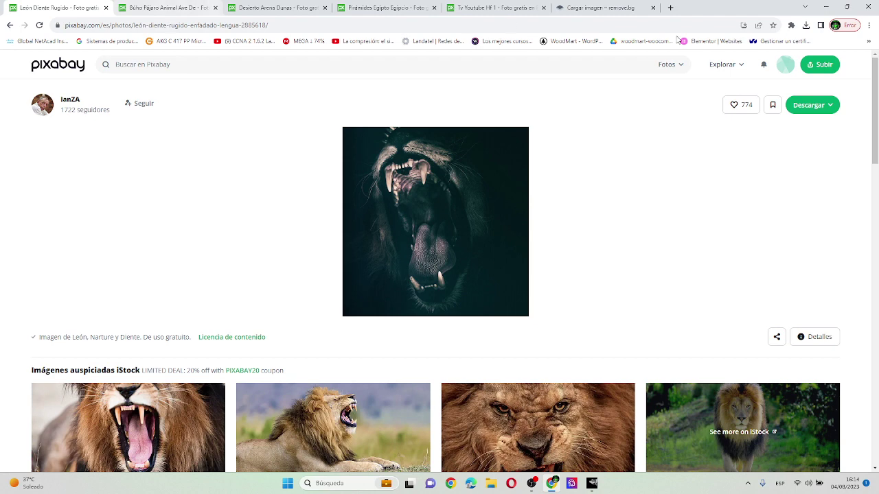
pyautogui.click(795, 104)
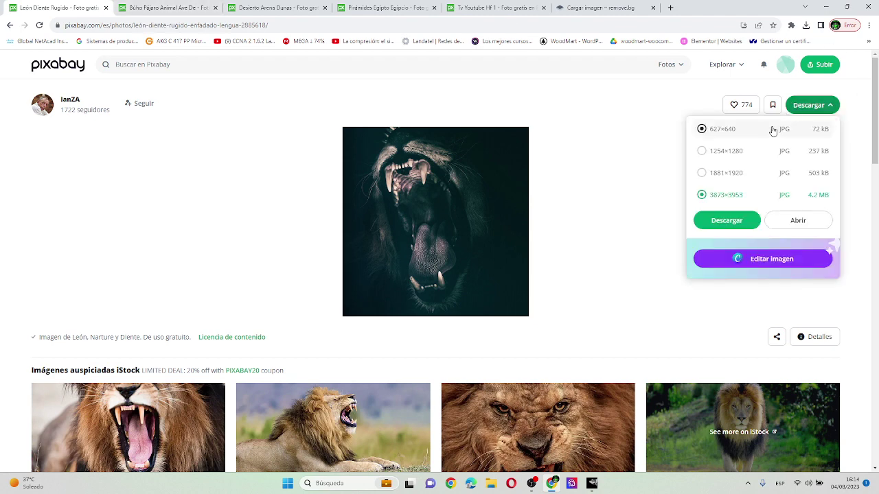
pyautogui.click(729, 220)
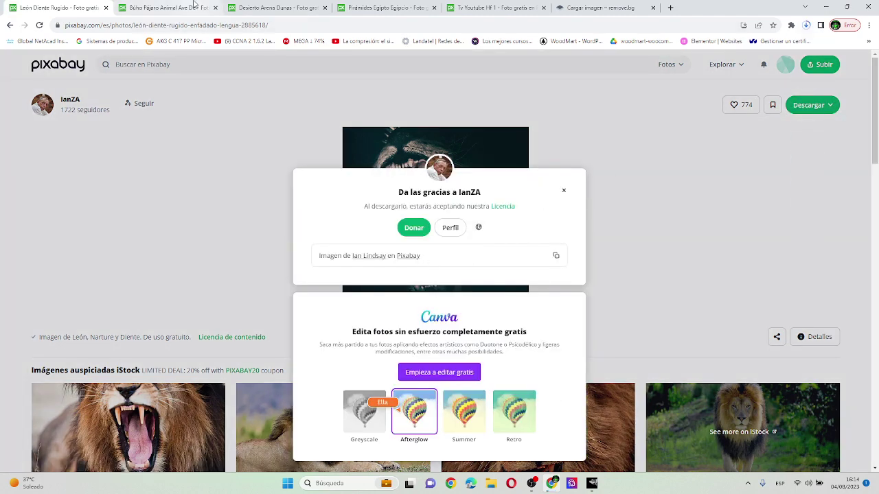
# Upload the owl and lion photos to remove.bg for background removal
pyautogui.click(149, 7)
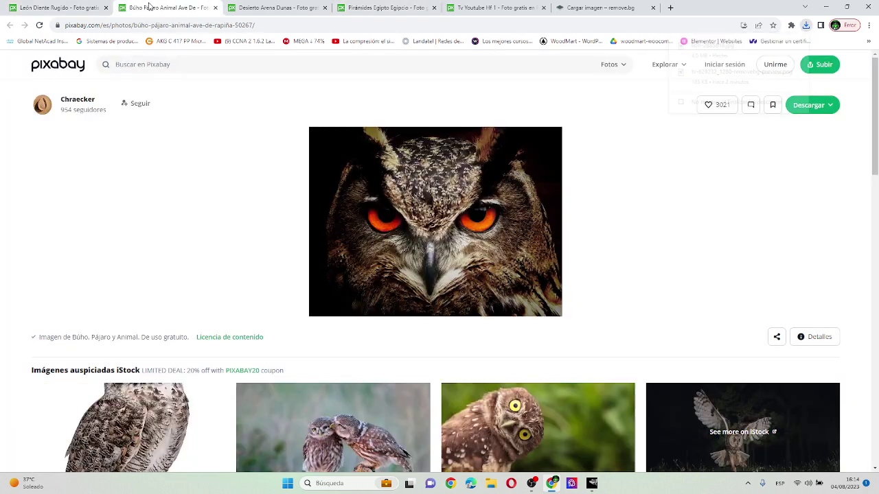
pyautogui.click(820, 107)
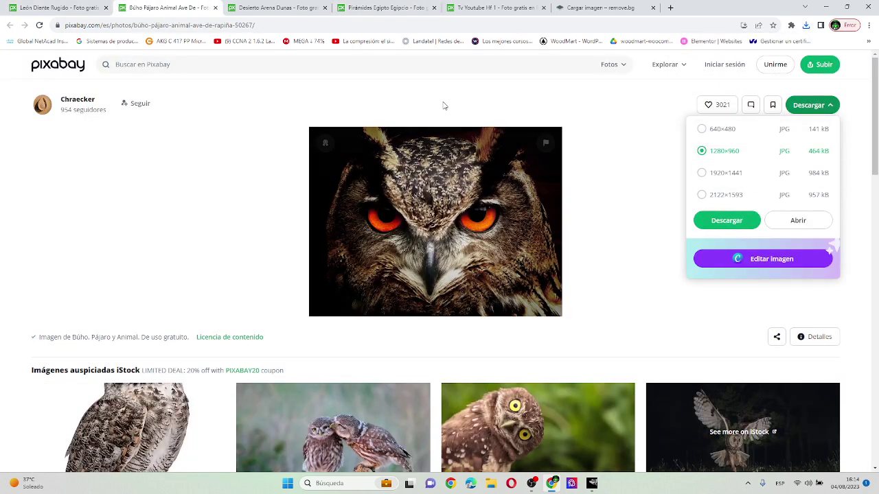
pyautogui.click(720, 224)
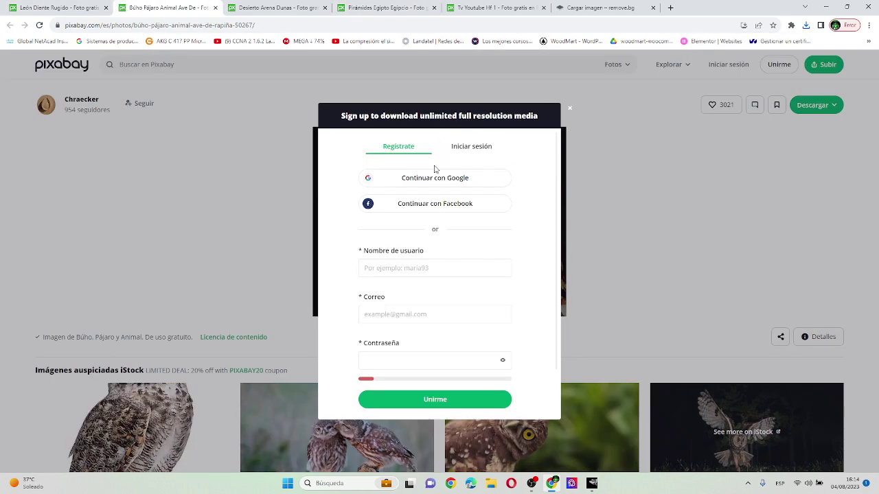
pyautogui.click(570, 111)
pyautogui.moveTo(446, 203); pyautogui.dragTo(476, 226)
pyautogui.click(59, 7)
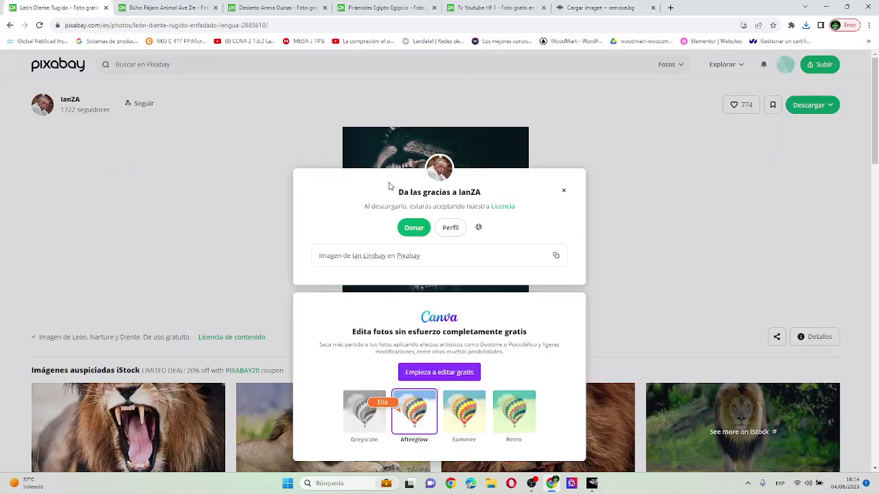
pyautogui.click(563, 191)
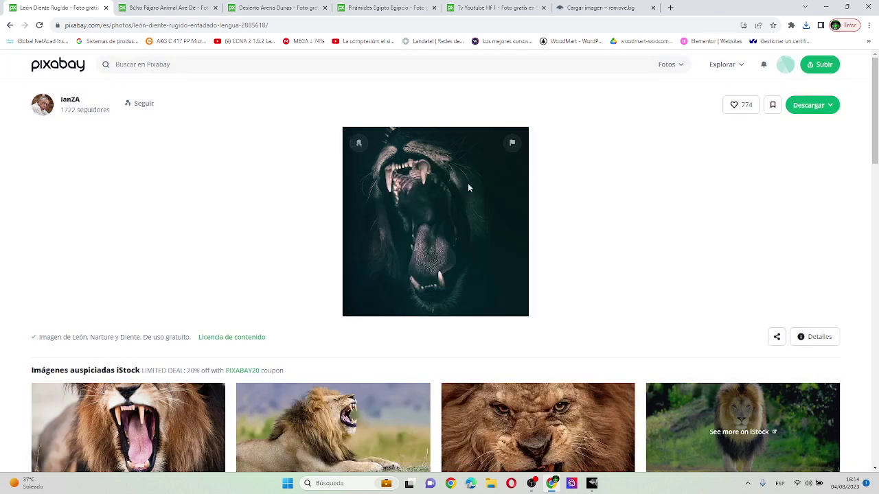
pyautogui.moveTo(468, 185); pyautogui.dragTo(526, 256)
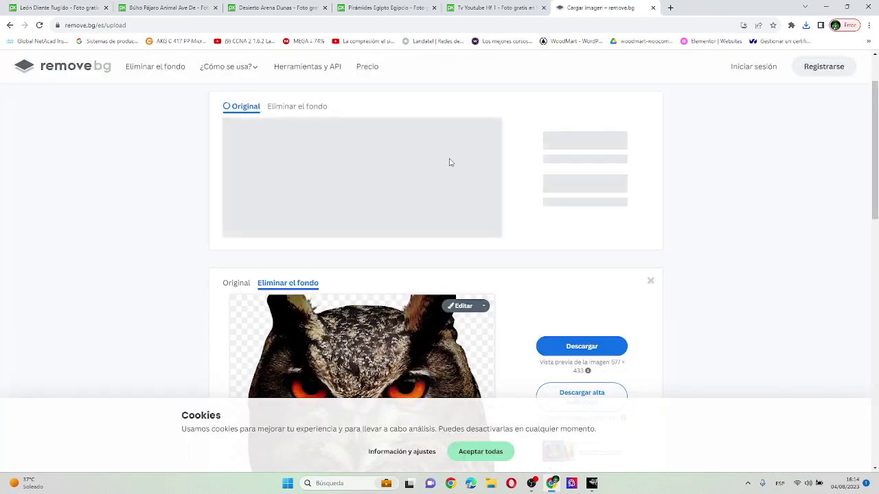
# Upload the lion, desert and pyramid photos to remove.bg and download the pyramid cutout PNG
pyautogui.click(257, 9)
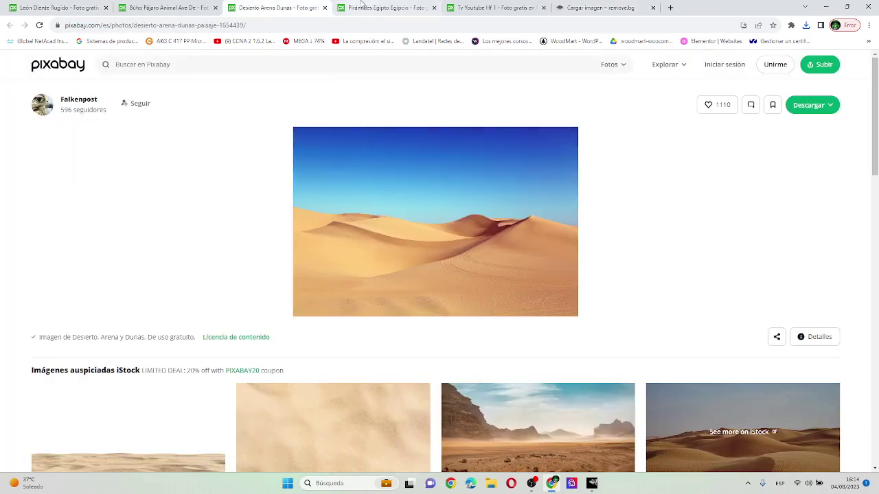
pyautogui.moveTo(416, 187)
pyautogui.mouseDown()
pyautogui.moveTo(599, 12)
pyautogui.moveTo(556, 141)
pyautogui.mouseUp()
pyautogui.click(396, 9)
pyautogui.moveTo(490, 198); pyautogui.dragTo(478, 151)
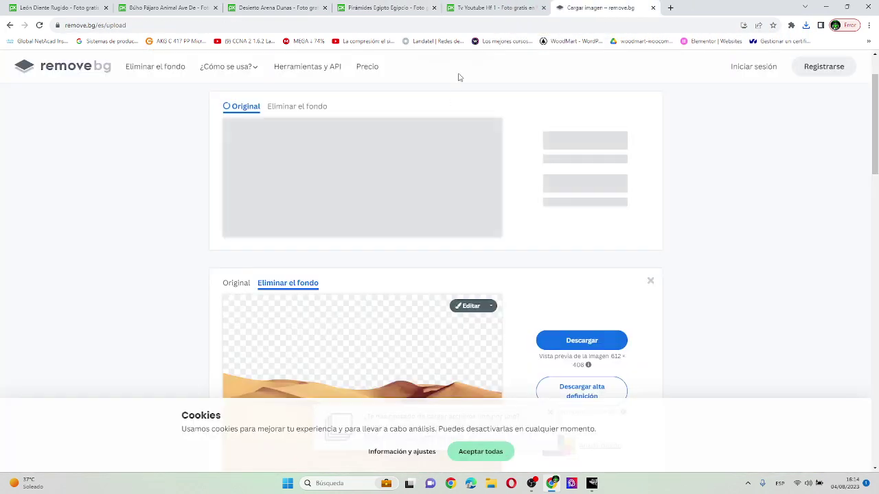
pyautogui.click(494, 8)
pyautogui.click(581, 6)
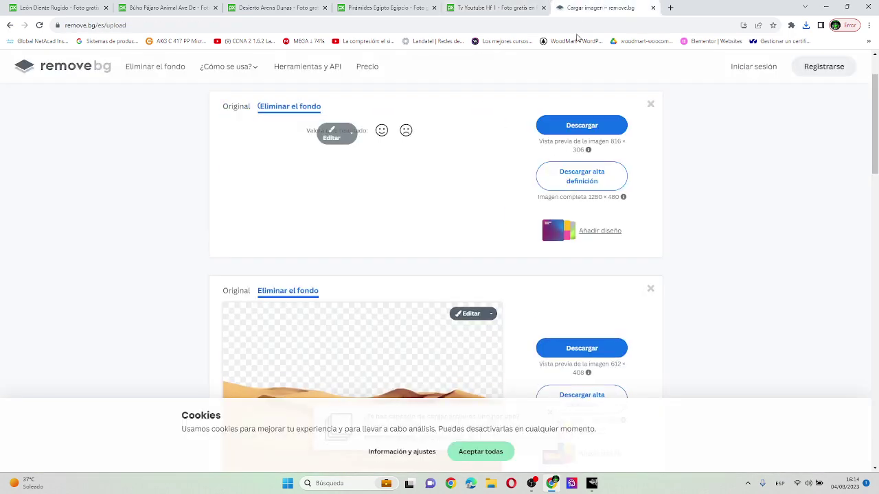
pyautogui.click(567, 130)
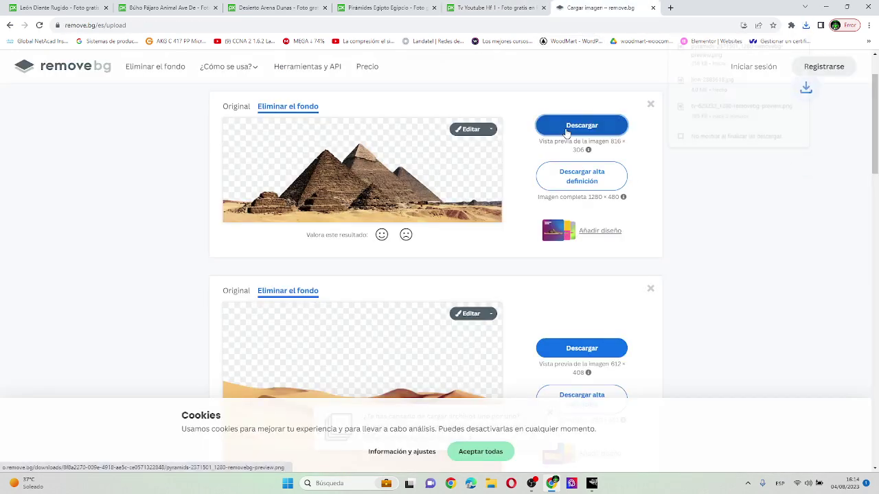
# Download the owl cutout from remove.bg and return to the Pixabay lion page
pyautogui.scroll(-2, 412, 270)
pyautogui.scroll(-1, 412, 270)
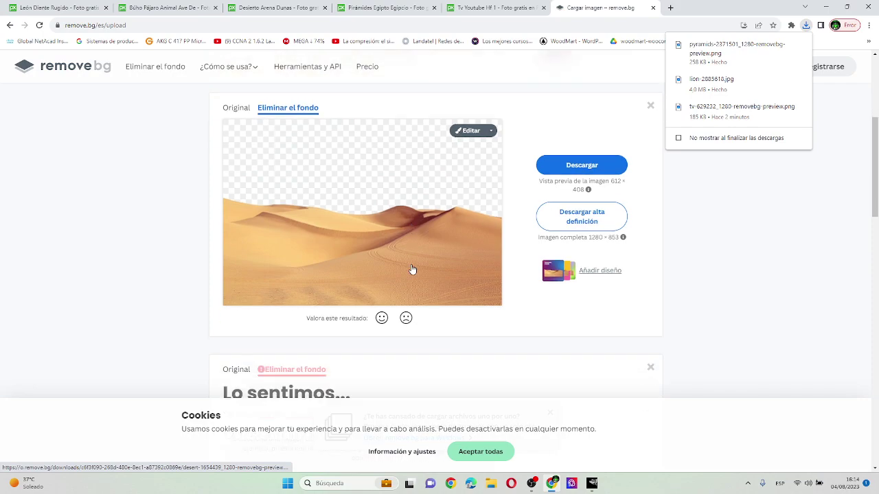
pyautogui.scroll(-1, 412, 269)
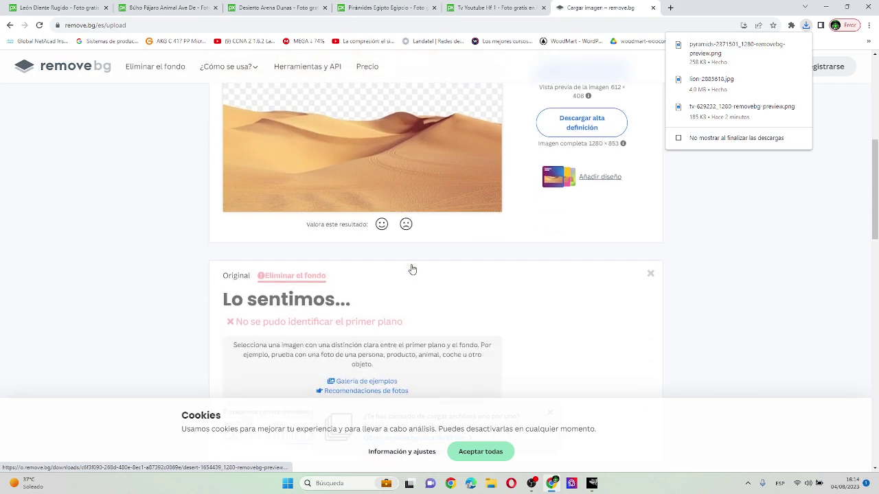
pyautogui.scroll(-4, 411, 267)
pyautogui.scroll(-3, 412, 266)
pyautogui.scroll(-2, 412, 266)
pyautogui.scroll(-4, 412, 258)
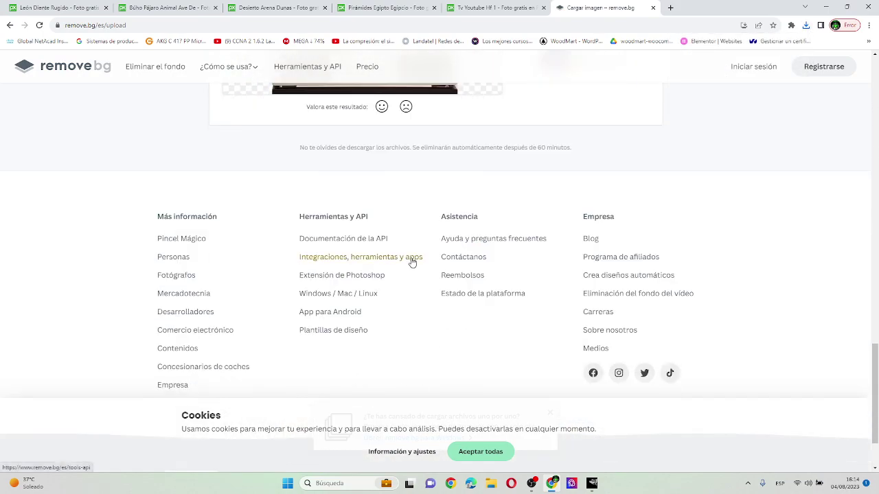
pyautogui.scroll(3, 604, 186)
pyautogui.scroll(3, 589, 181)
pyautogui.click(581, 97)
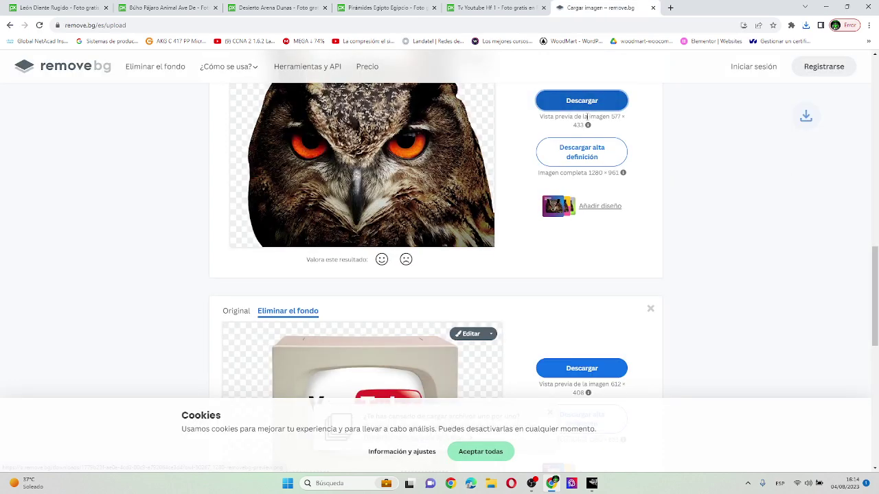
pyautogui.scroll(5, 555, 184)
pyautogui.scroll(4, 545, 197)
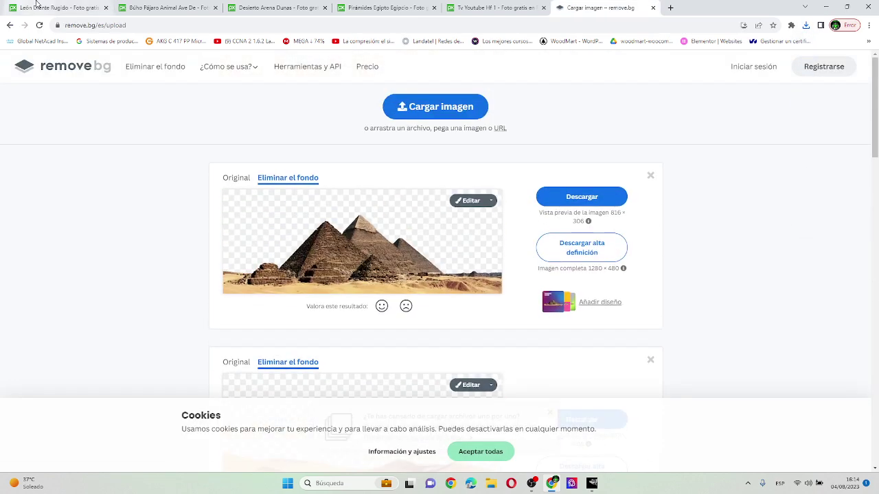
pyautogui.click(55, 7)
pyautogui.click(253, 64)
# Search Pixabay for 'mar' and scroll through the sea photo results
pyautogui.write('MAR')
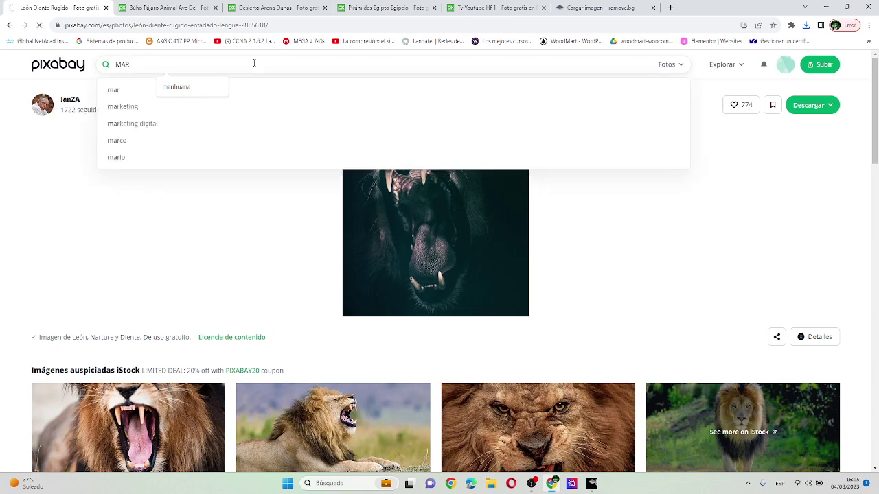
pyautogui.press('Return')
pyautogui.scroll(-3, 336, 153)
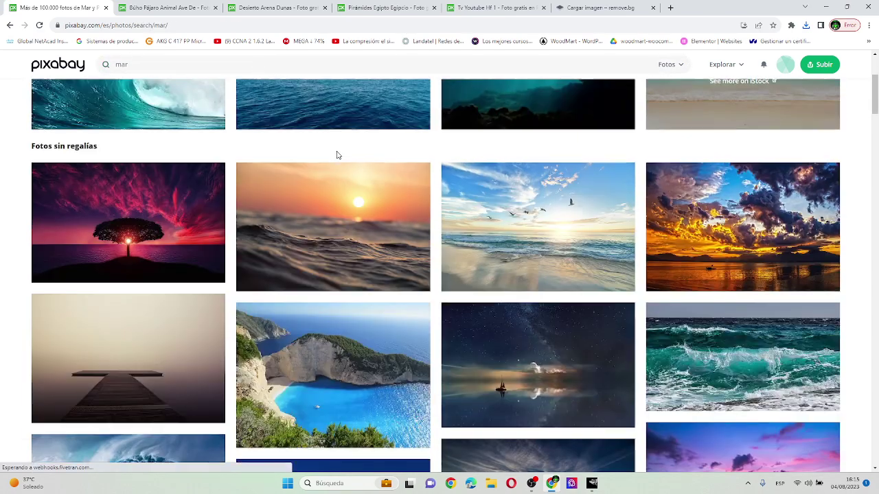
pyautogui.scroll(2, 339, 166)
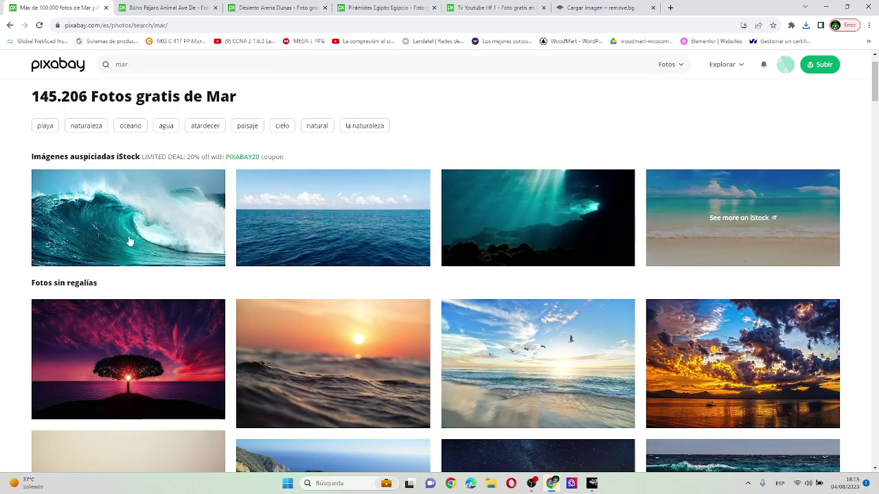
pyautogui.scroll(-2, 129, 241)
pyautogui.scroll(-2, 121, 222)
pyautogui.scroll(-2, 144, 229)
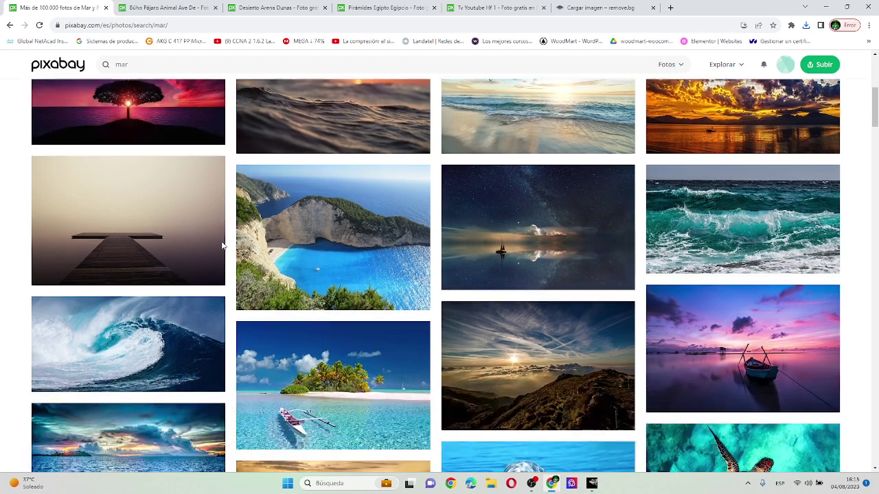
pyautogui.scroll(4, 206, 249)
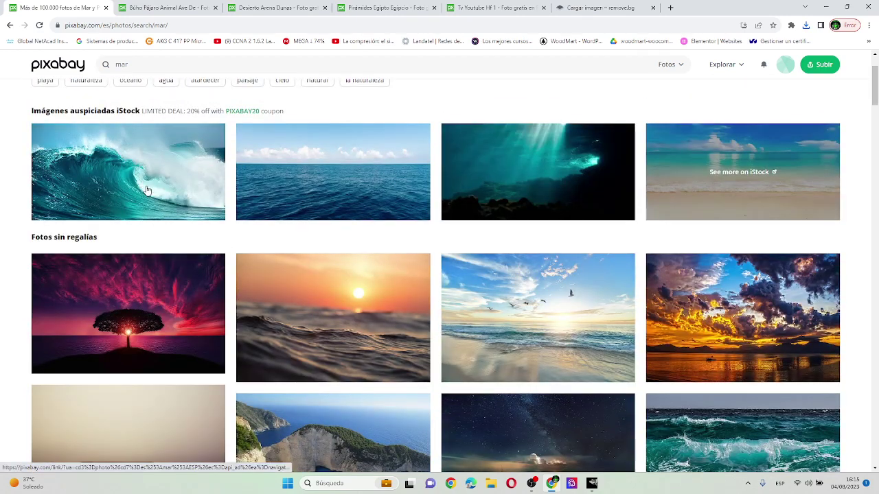
pyautogui.scroll(-4, 147, 263)
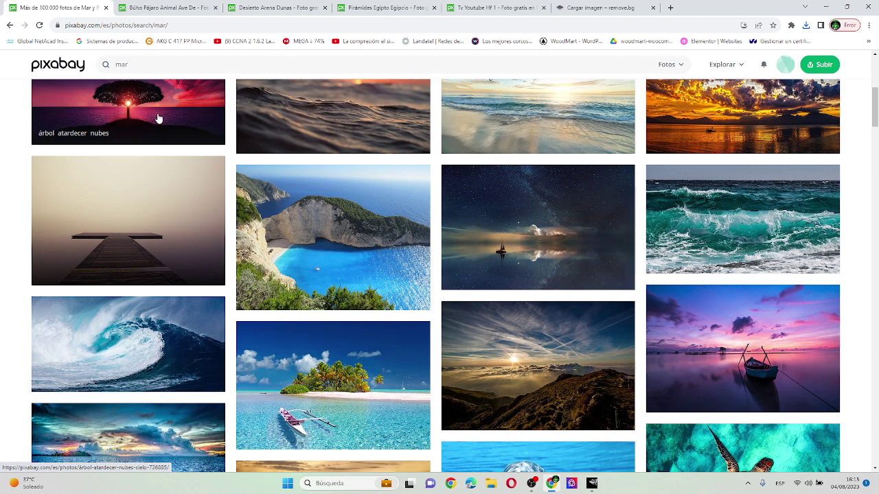
pyautogui.scroll(-1, 168, 134)
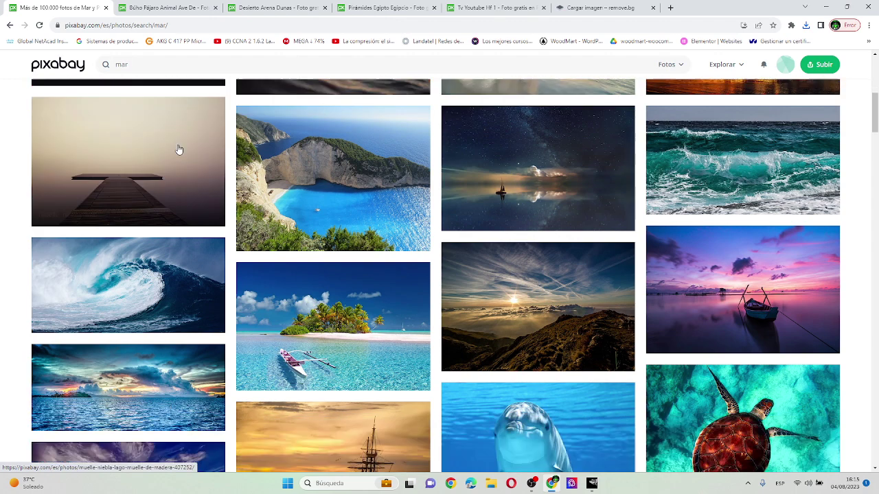
pyautogui.scroll(-4, 178, 147)
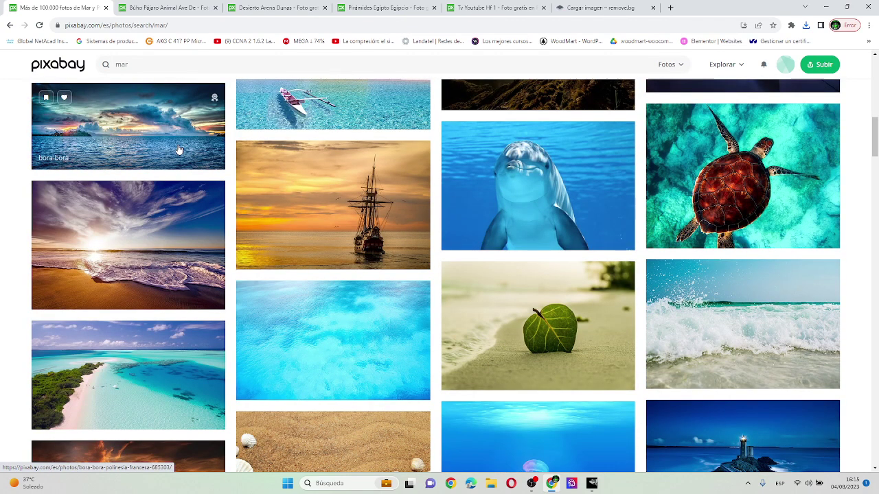
# Find and open the tall sailing-ship photo's detail page
pyautogui.scroll(3, 355, 163)
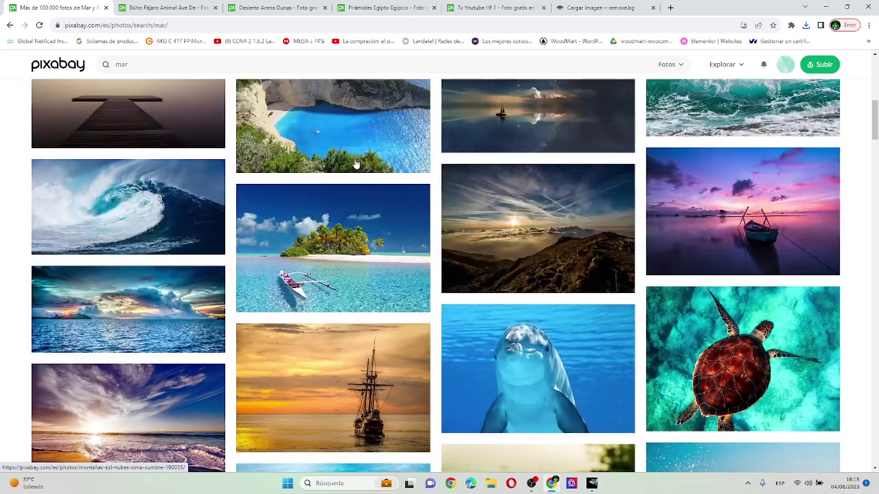
pyautogui.scroll(2, 142, 169)
pyautogui.scroll(3, 142, 169)
pyautogui.scroll(-4, 206, 192)
pyautogui.scroll(-4, 259, 215)
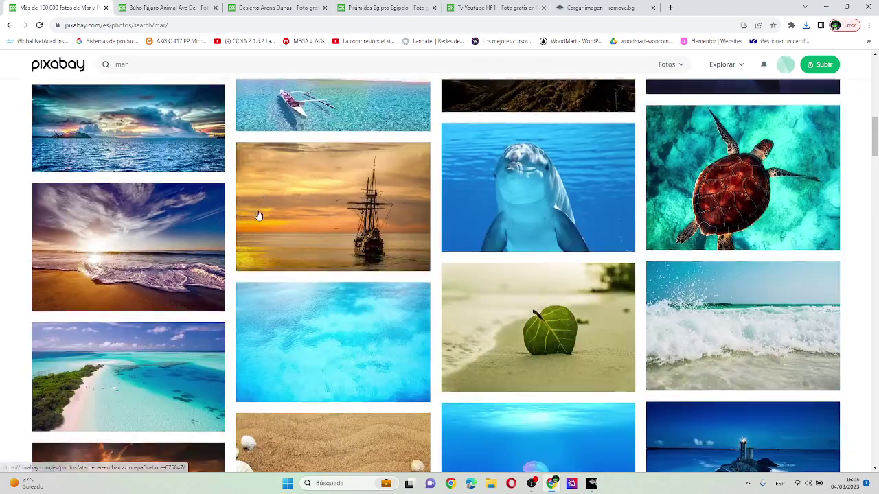
pyautogui.scroll(-4, 259, 215)
pyautogui.scroll(-4, 248, 197)
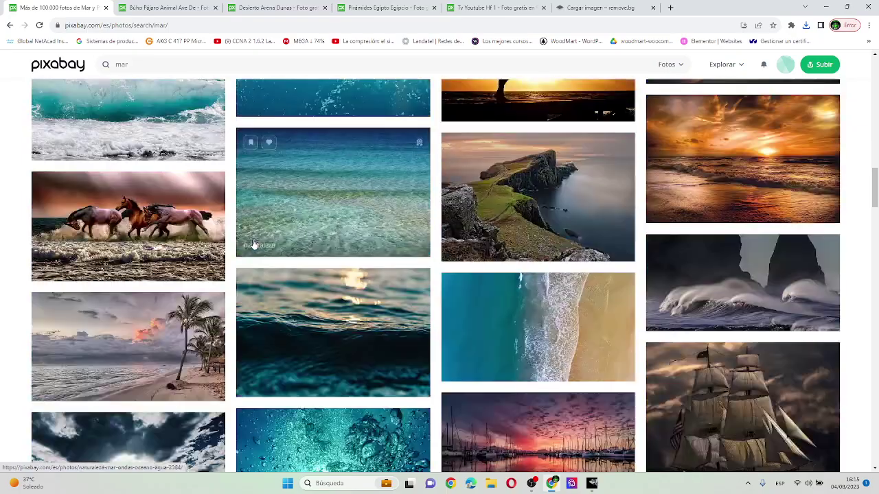
pyautogui.scroll(2, 279, 212)
pyautogui.scroll(5, 279, 211)
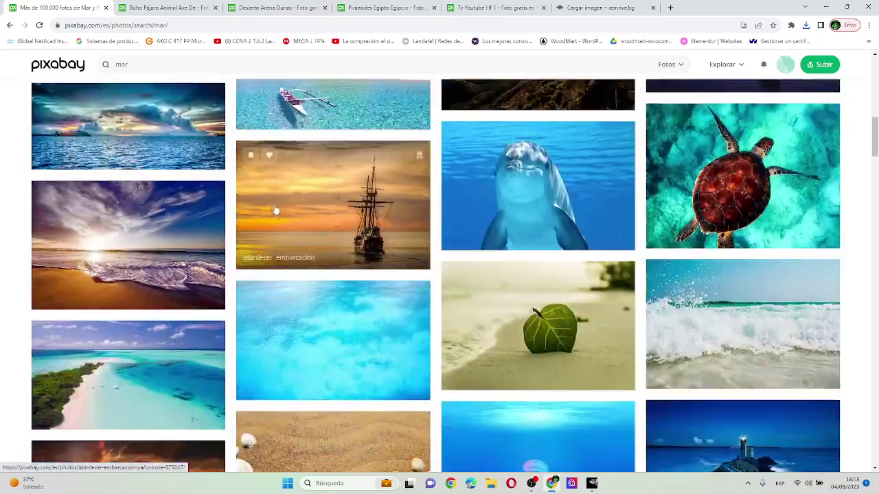
pyautogui.scroll(-5, 515, 274)
pyautogui.scroll(-4, 746, 325)
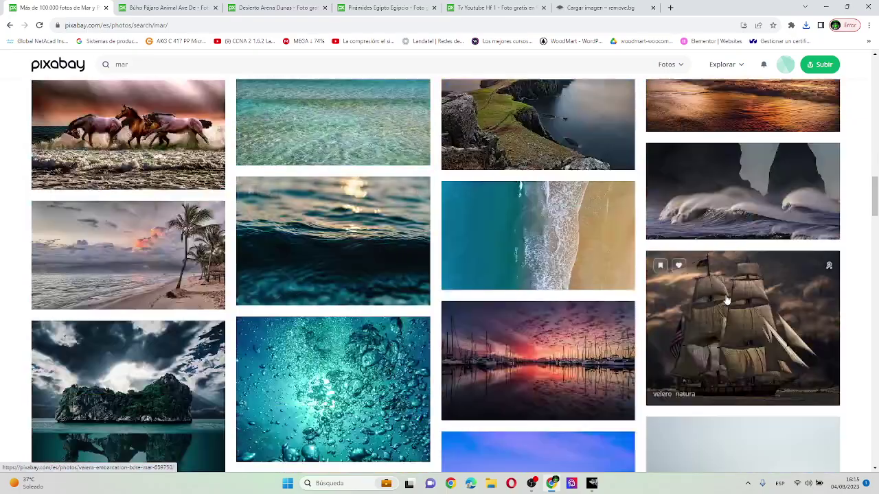
pyautogui.click(746, 326)
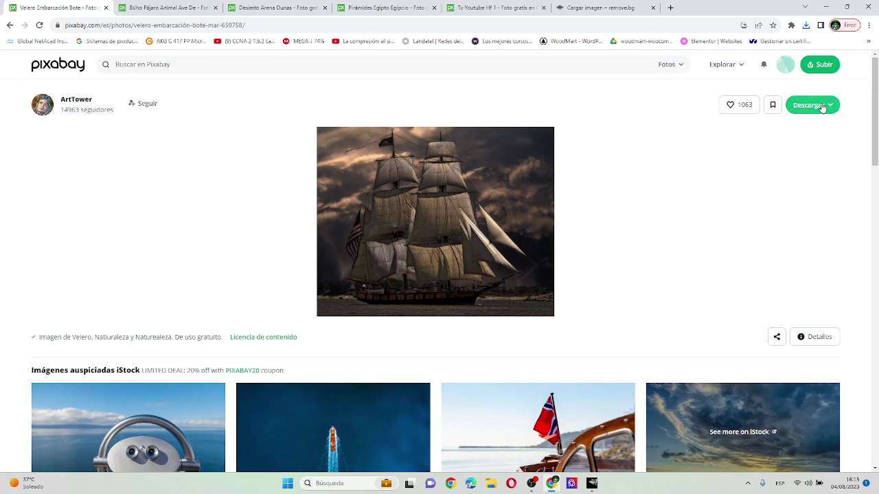
# Remove the ship photo's background in remove.bg, download the cut-out, then return to Pixabay's search
pyautogui.moveTo(435, 220); pyautogui.dragTo(502, 199)
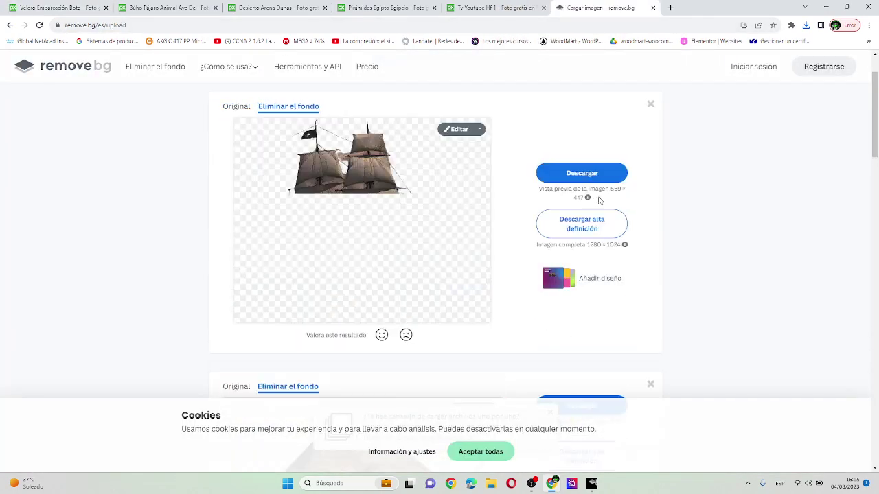
pyautogui.click(585, 172)
pyautogui.click(58, 7)
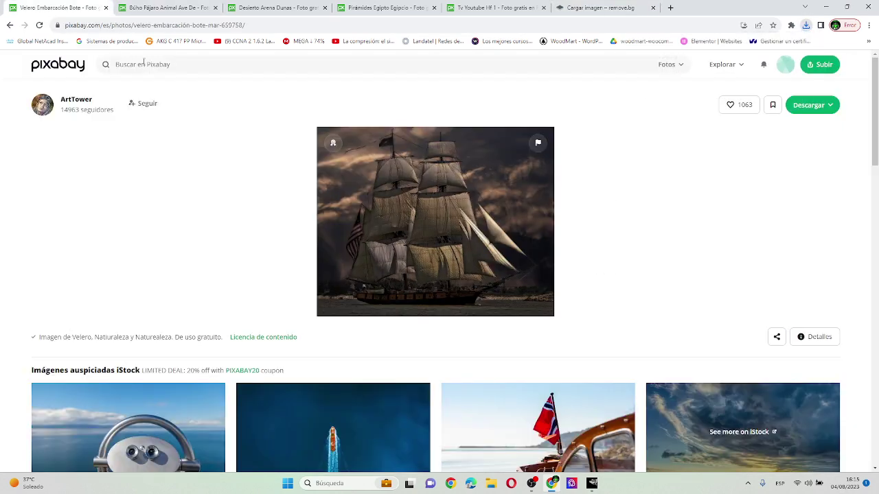
pyautogui.click(144, 64)
# Search 'TSUNAMI', download the dramatic tsunami photo at 1280×588, and return to GIMP
pyautogui.write('TSUNAMI')
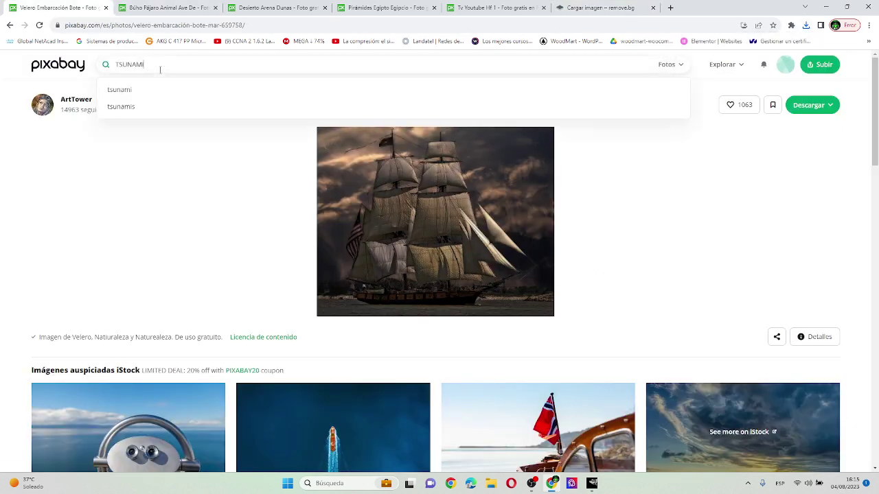
pyautogui.press('Return')
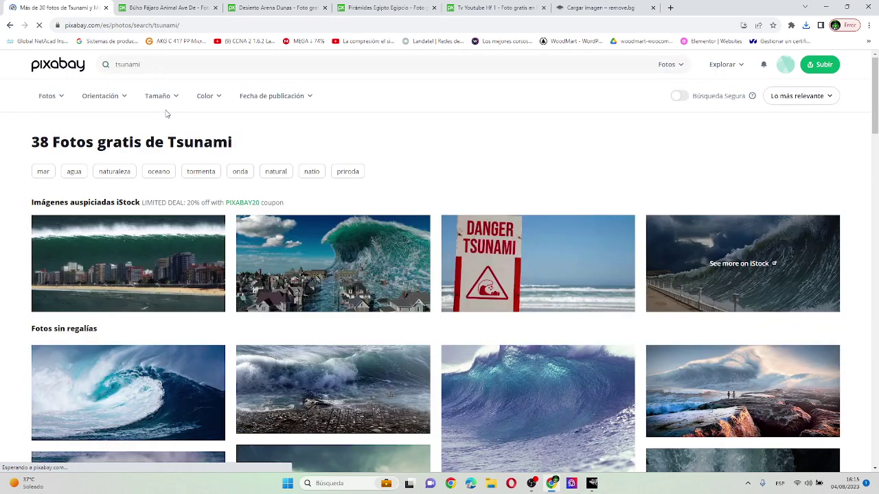
pyautogui.scroll(-3, 174, 118)
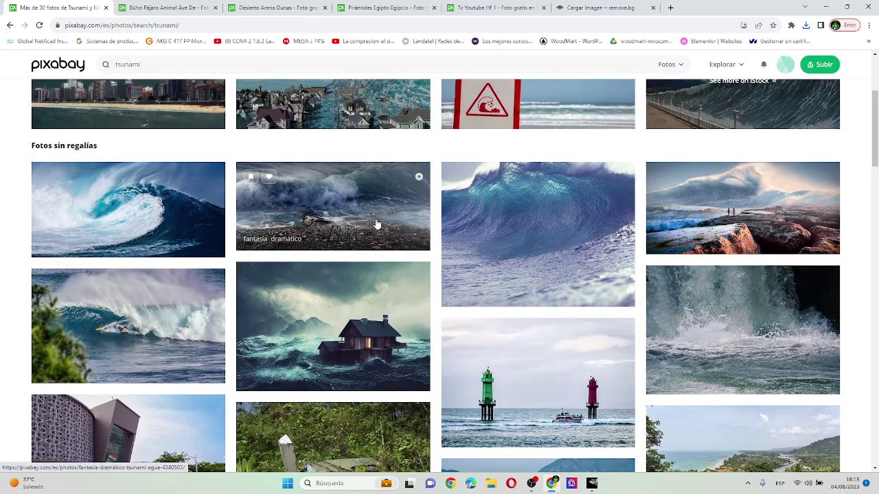
pyautogui.scroll(-2, 376, 224)
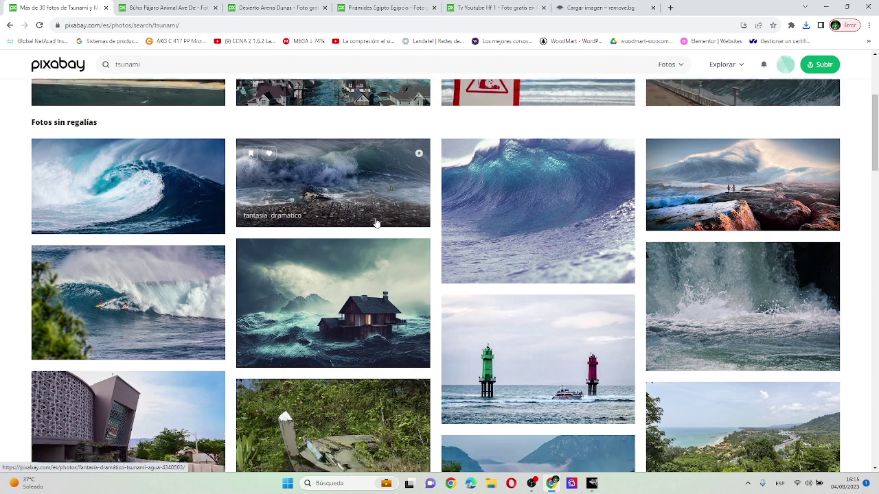
pyautogui.click(395, 128)
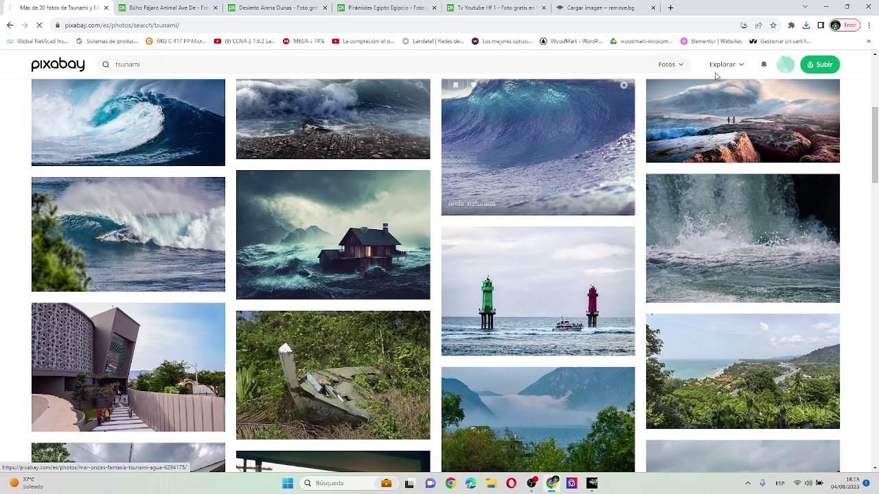
pyautogui.click(795, 108)
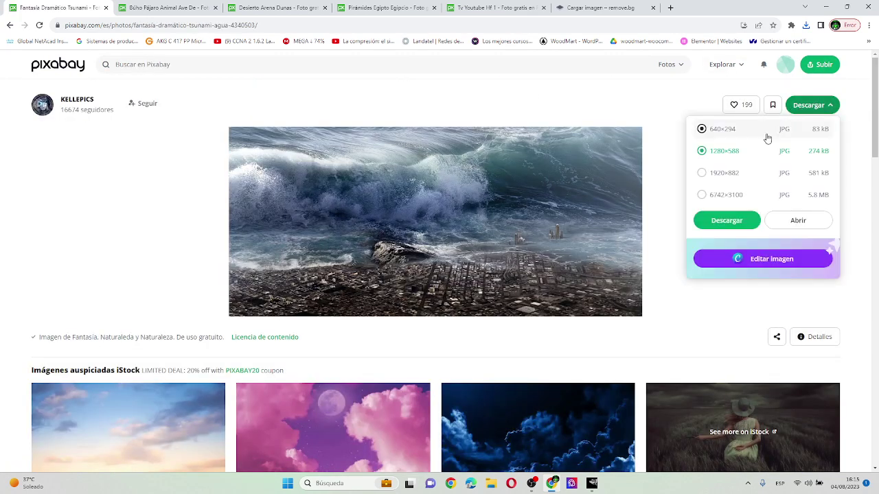
pyautogui.click(726, 220)
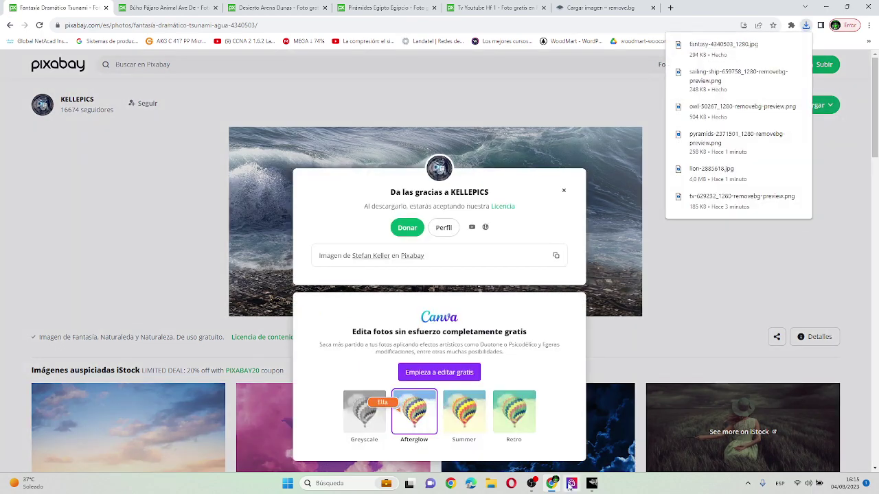
pyautogui.click(571, 483)
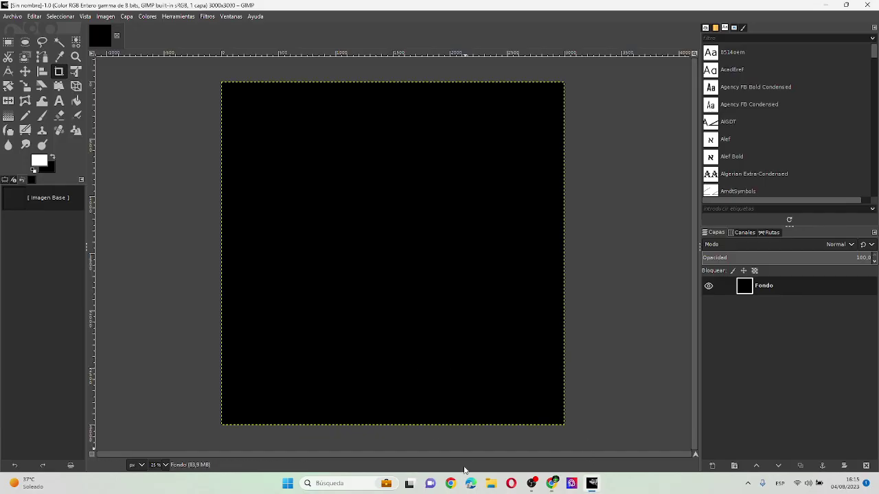
# Add the pyramids cut-out PNG from Descargas to the canvas as a new layer
pyautogui.click(490, 483)
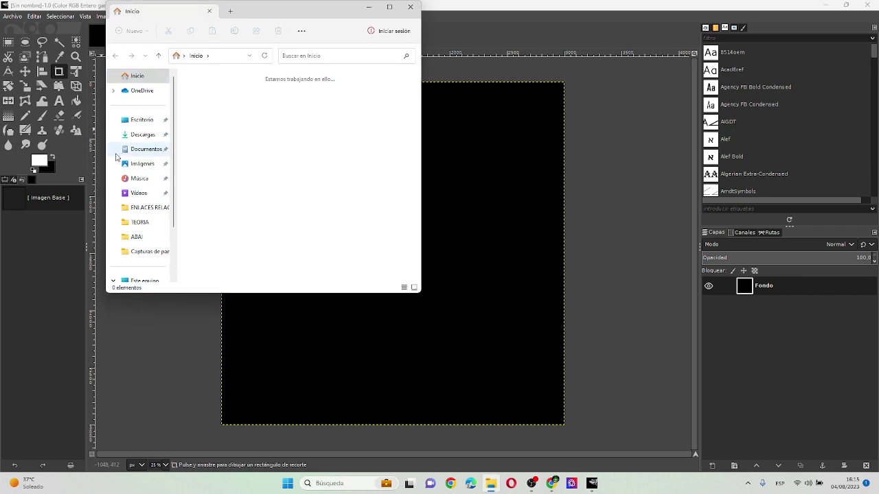
pyautogui.click(143, 135)
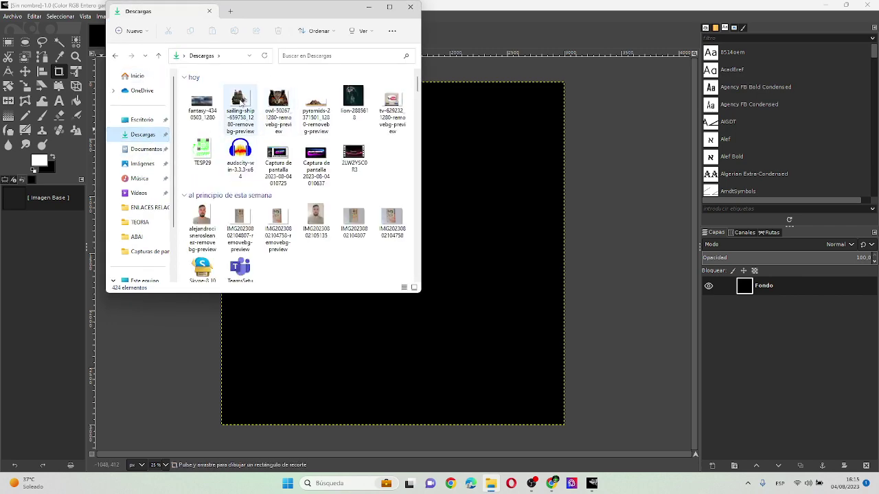
pyautogui.moveTo(330, 9)
pyautogui.mouseDown()
pyautogui.moveTo(568, 298)
pyautogui.moveTo(637, 318)
pyautogui.moveTo(664, 309)
pyautogui.mouseUp()
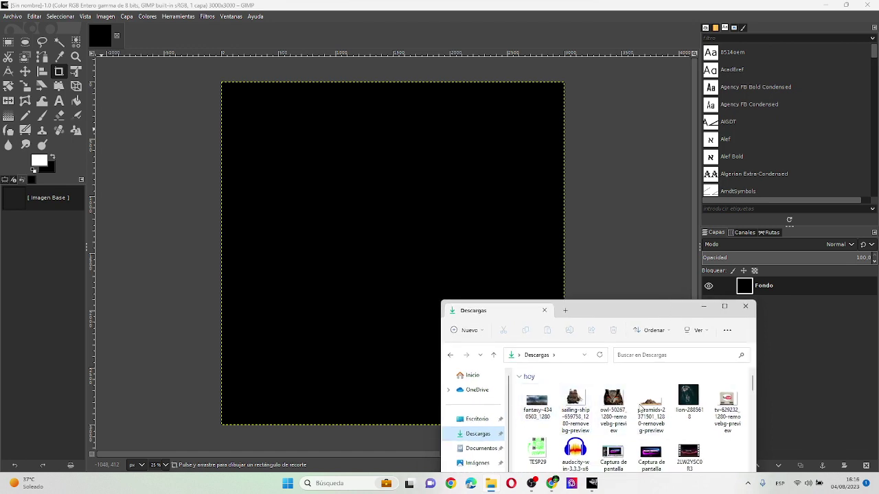
pyautogui.click(648, 407)
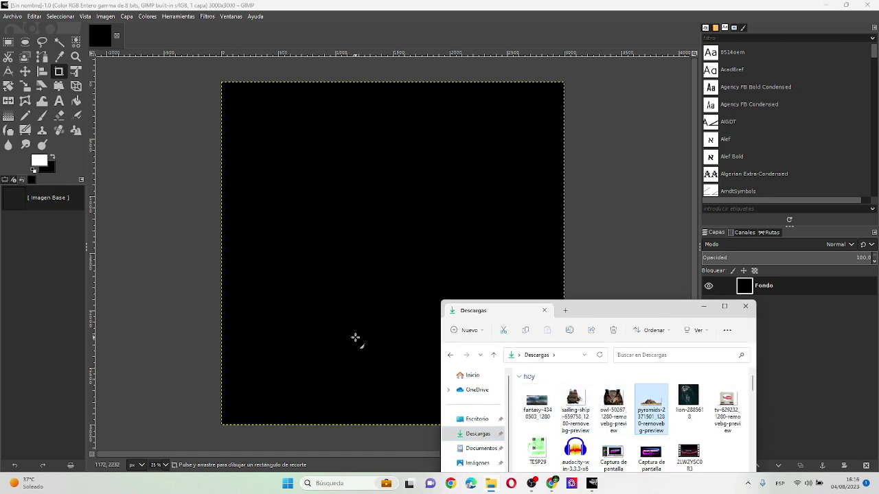
pyautogui.moveTo(355, 337); pyautogui.dragTo(355, 337)
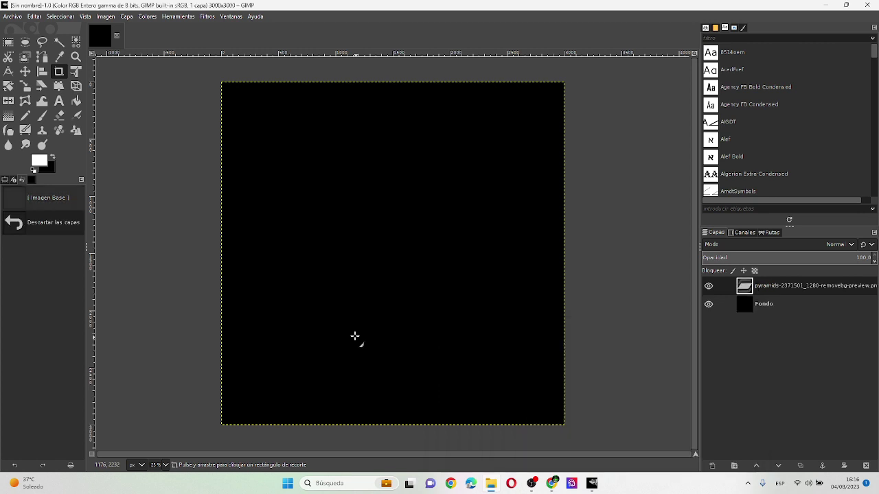
# Enlarge and lower the pyramids layer with the Unified Transform tool
pyautogui.click(78, 69)
pyautogui.click(397, 264)
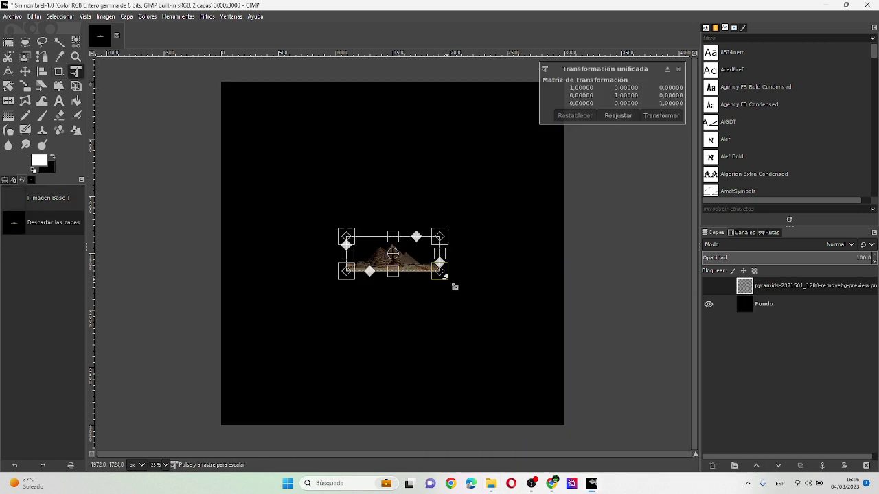
pyautogui.moveTo(440, 276); pyautogui.dragTo(585, 327)
pyautogui.moveTo(471, 310)
pyautogui.mouseDown()
pyautogui.moveTo(359, 373)
pyautogui.moveTo(345, 398)
pyautogui.mouseUp()
pyautogui.moveTo(467, 323)
pyautogui.mouseDown()
pyautogui.moveTo(602, 268)
pyautogui.moveTo(567, 284)
pyautogui.mouseUp()
pyautogui.moveTo(472, 341)
pyautogui.mouseDown()
pyautogui.moveTo(472, 363)
pyautogui.moveTo(473, 353)
pyautogui.mouseUp()
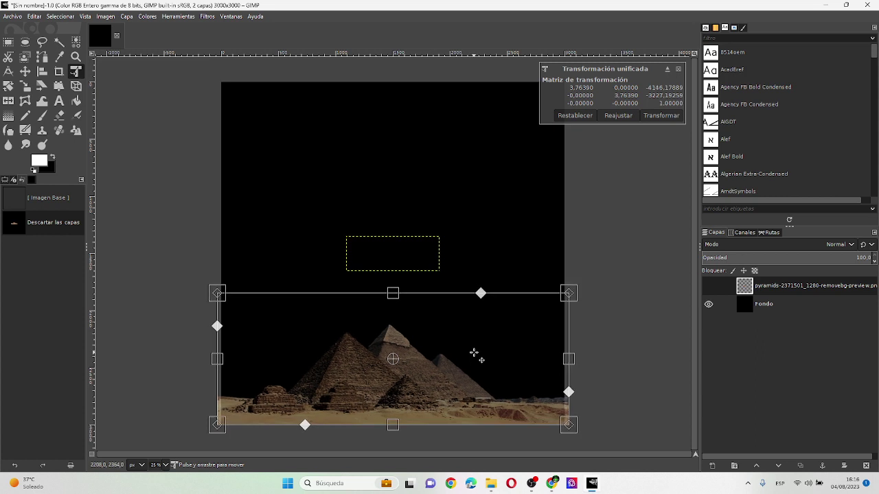
pyautogui.press('Return')
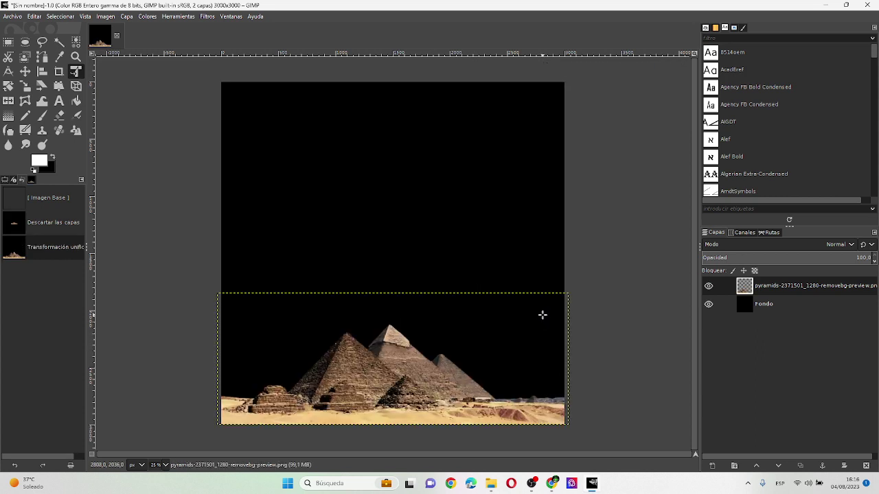
# Enlarge the pyramids further to span the canvas width and recentre them
pyautogui.click(489, 316)
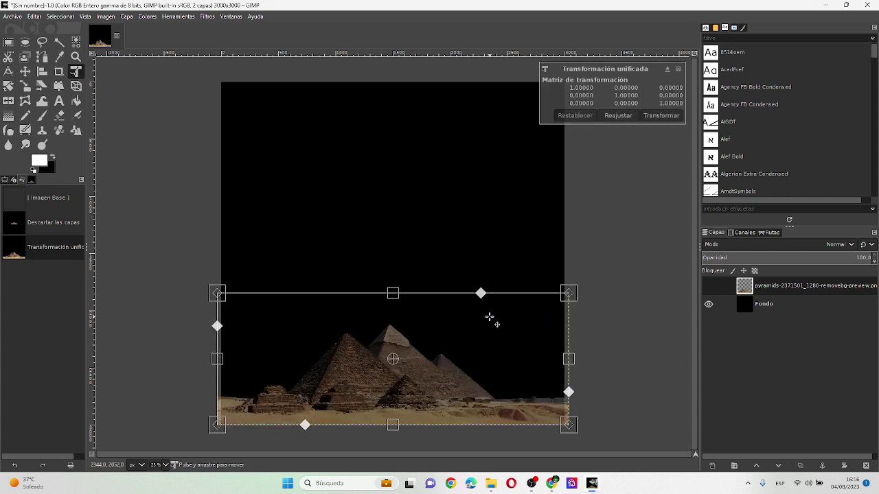
pyautogui.moveTo(576, 292); pyautogui.dragTo(745, 140)
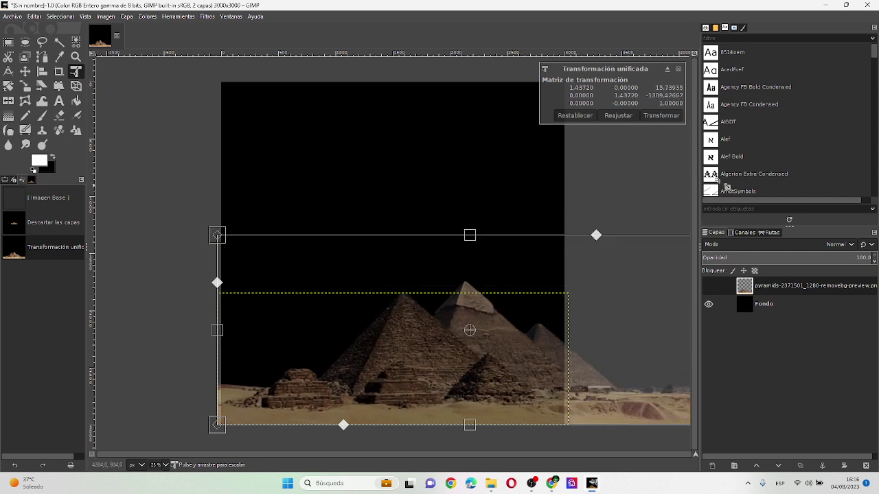
pyautogui.moveTo(462, 390); pyautogui.dragTo(355, 383)
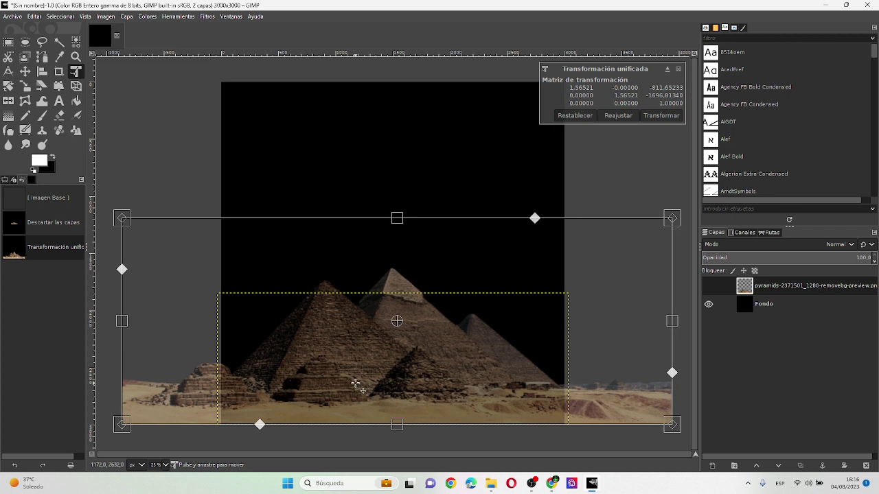
pyautogui.moveTo(113, 212); pyautogui.dragTo(21, 165)
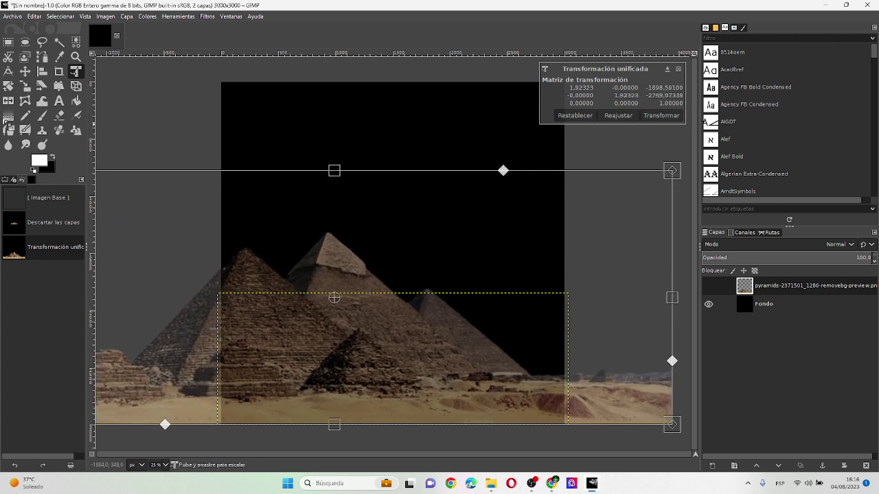
pyautogui.moveTo(366, 394); pyautogui.dragTo(408, 393)
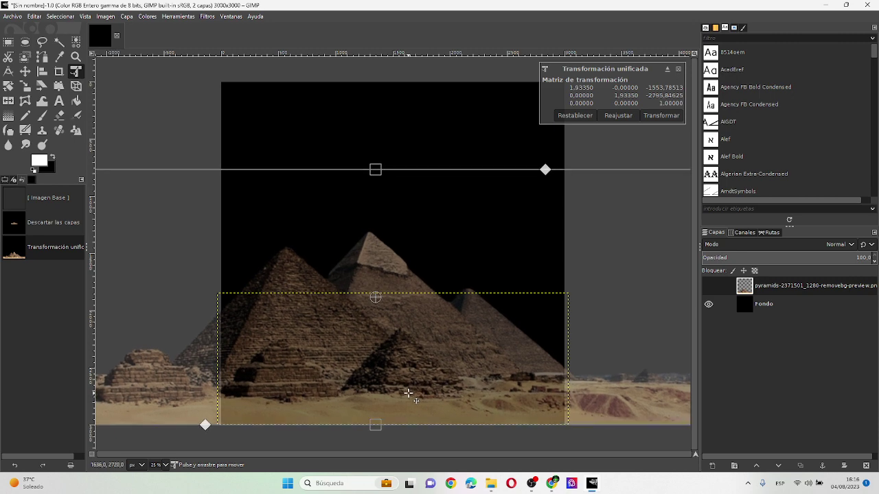
pyautogui.press('Return')
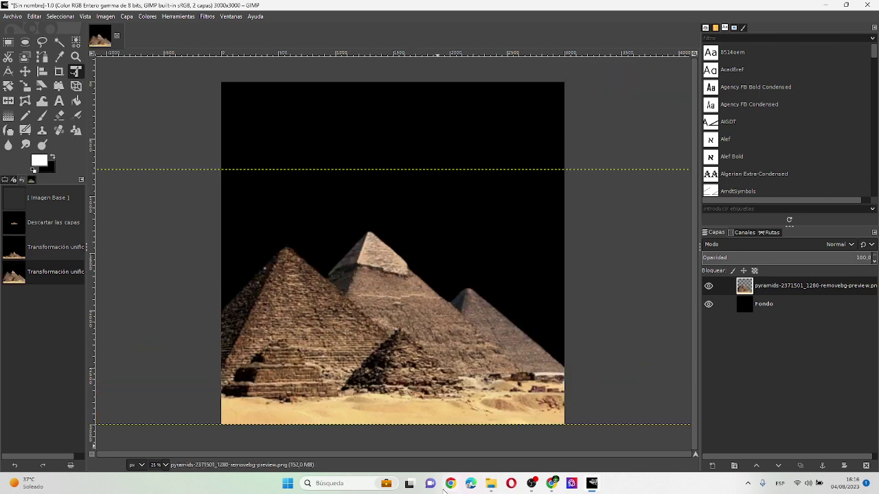
# Add fantasy-4340503_1280 as a layer and move it beneath the pyramids
pyautogui.click(490, 483)
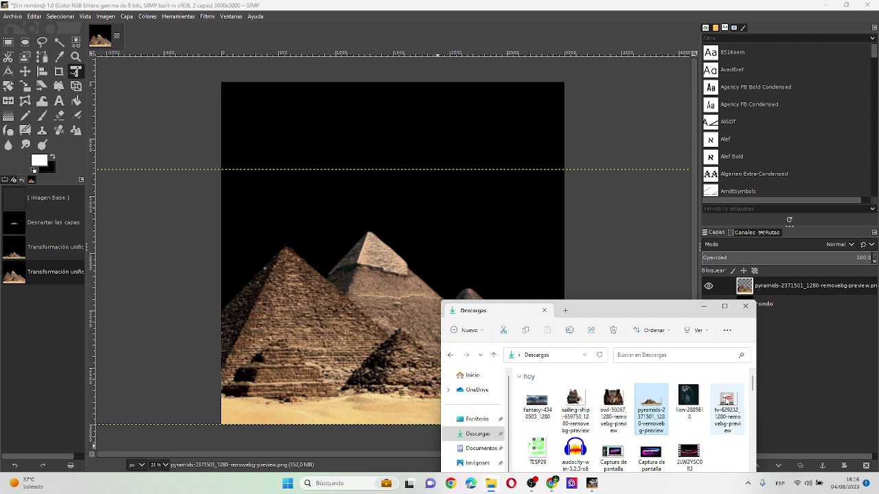
pyautogui.click(529, 411)
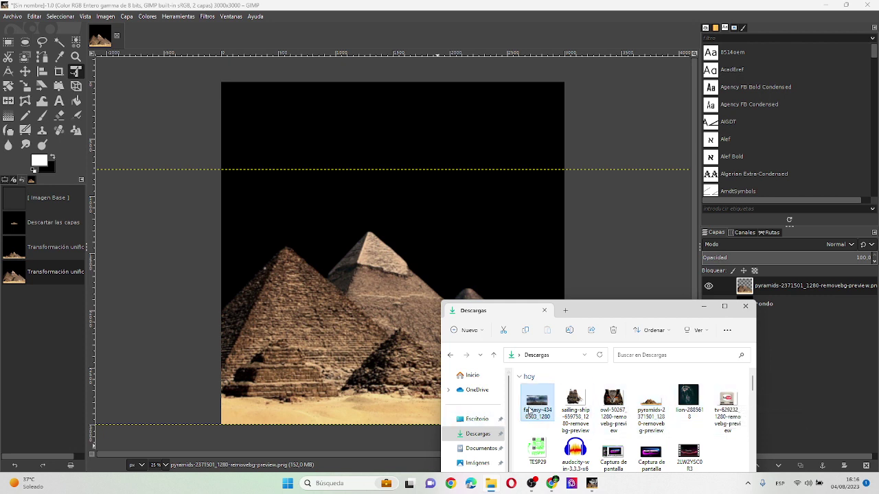
pyautogui.moveTo(529, 410); pyautogui.dragTo(418, 298)
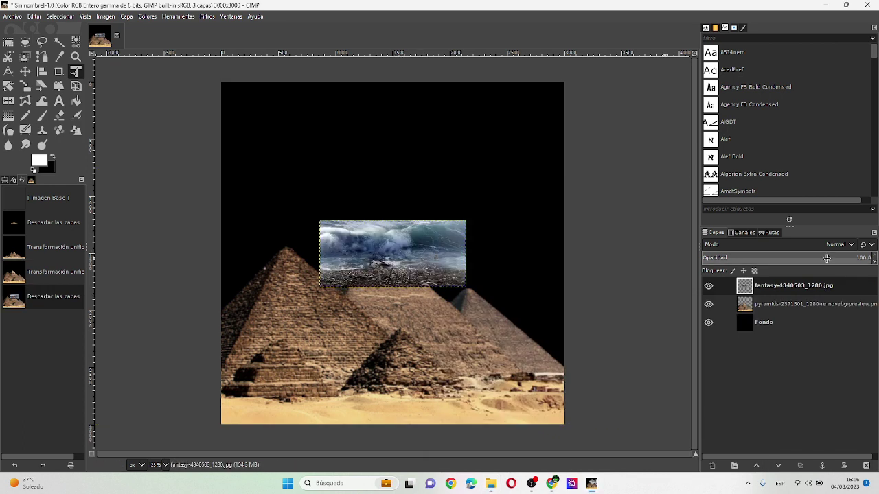
pyautogui.moveTo(817, 288); pyautogui.dragTo(803, 314)
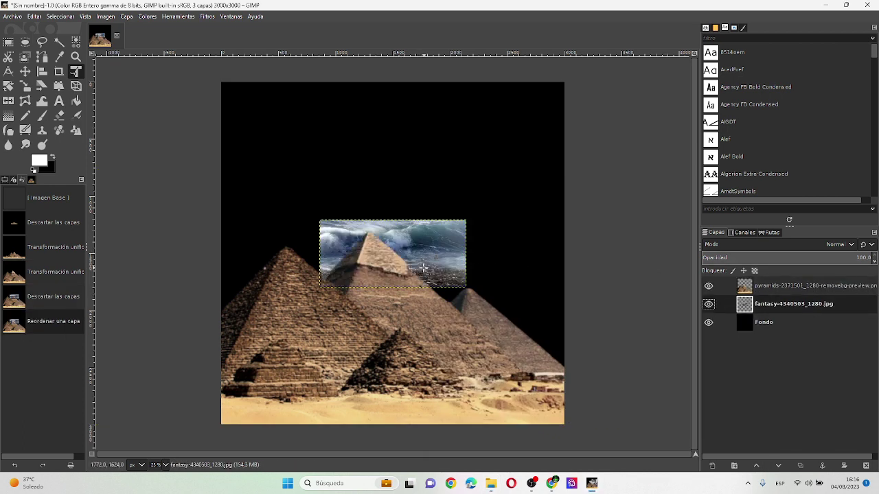
# Enlarge, slightly tilt and position the wave image to fill the sky
pyautogui.click(409, 256)
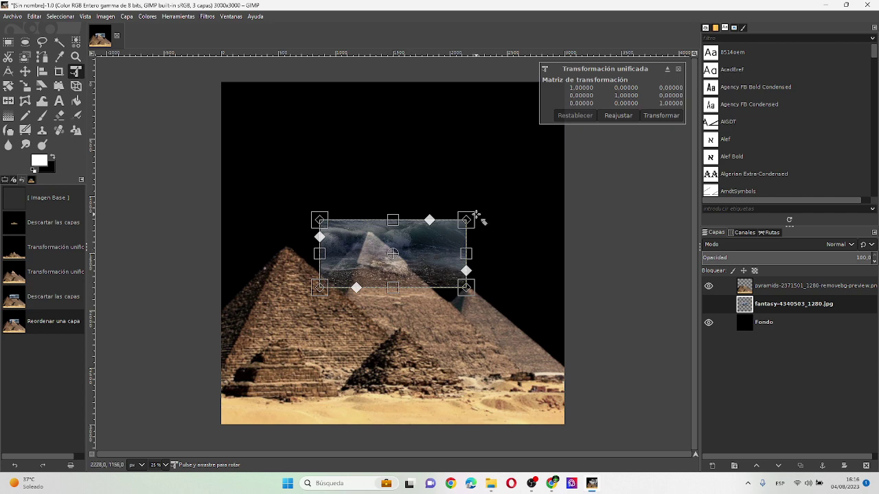
pyautogui.moveTo(466, 219); pyautogui.dragTo(682, 41)
pyautogui.moveTo(568, 215); pyautogui.dragTo(469, 184)
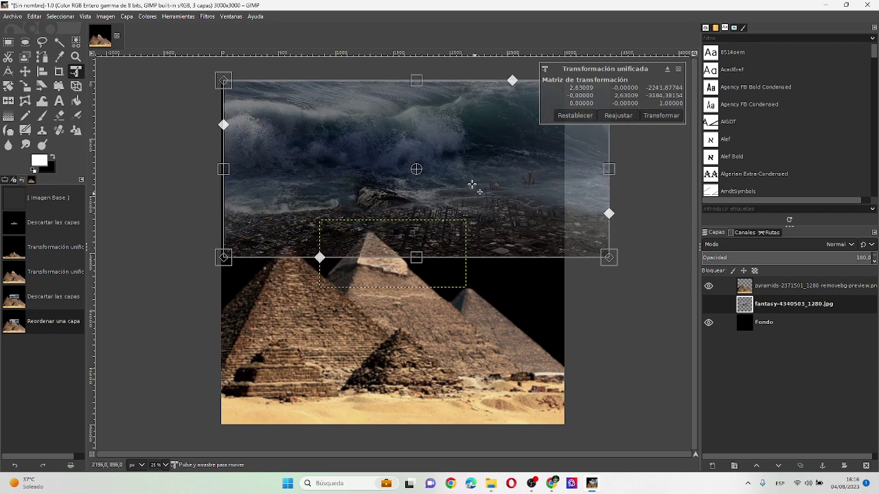
pyautogui.moveTo(613, 268); pyautogui.dragTo(685, 297)
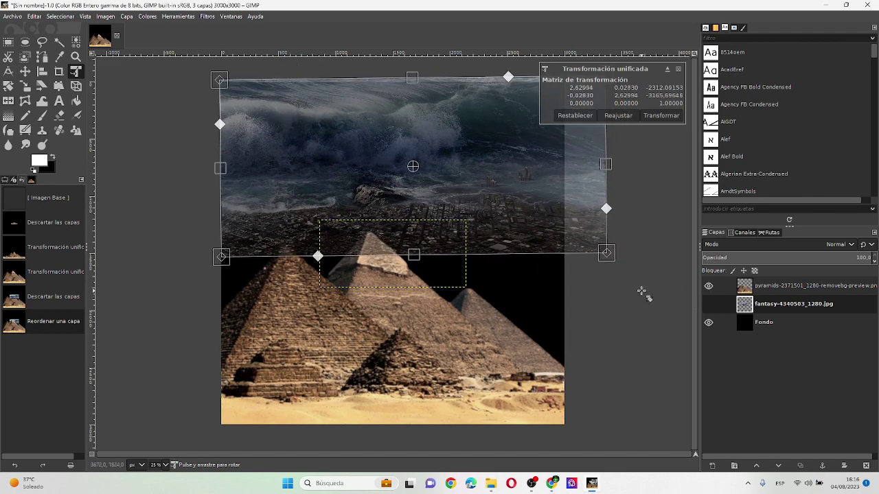
pyautogui.moveTo(606, 254); pyautogui.dragTo(726, 431)
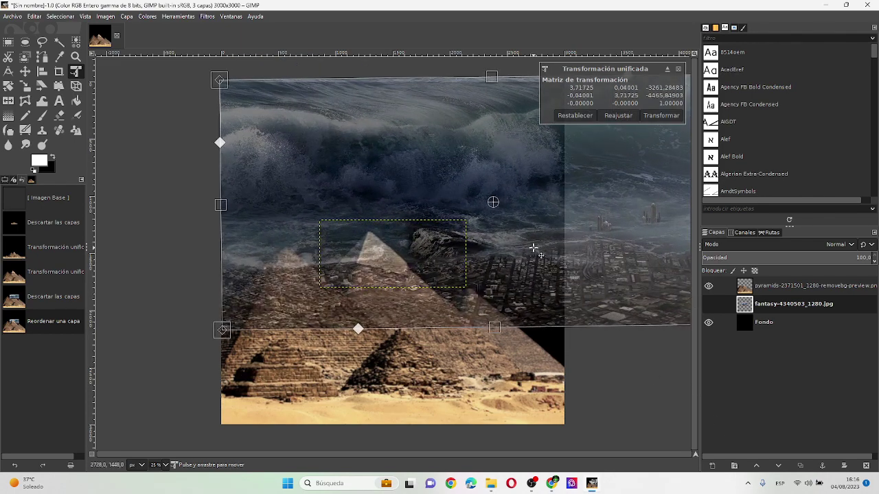
pyautogui.moveTo(533, 247); pyautogui.dragTo(493, 251)
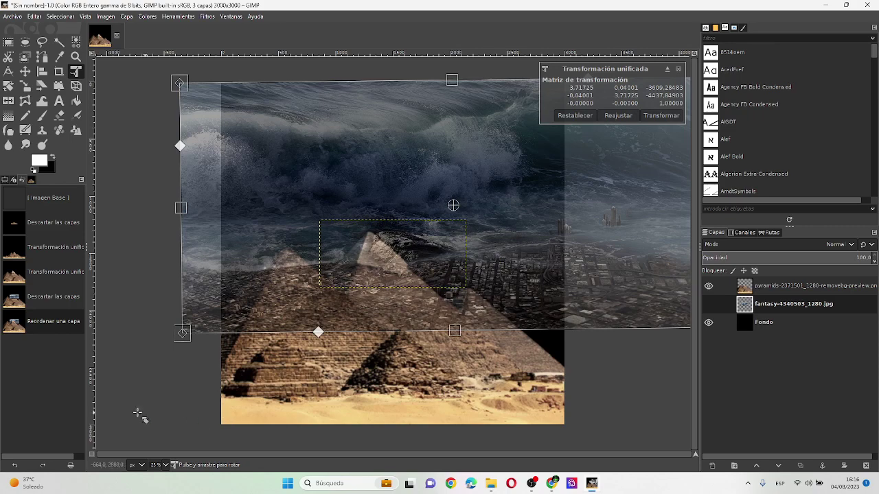
pyautogui.moveTo(184, 335); pyautogui.dragTo(71, 453)
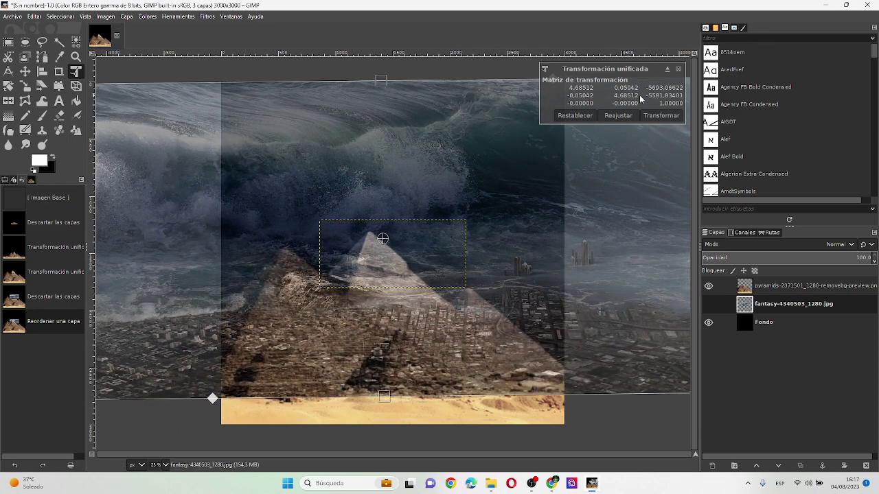
pyautogui.click(669, 115)
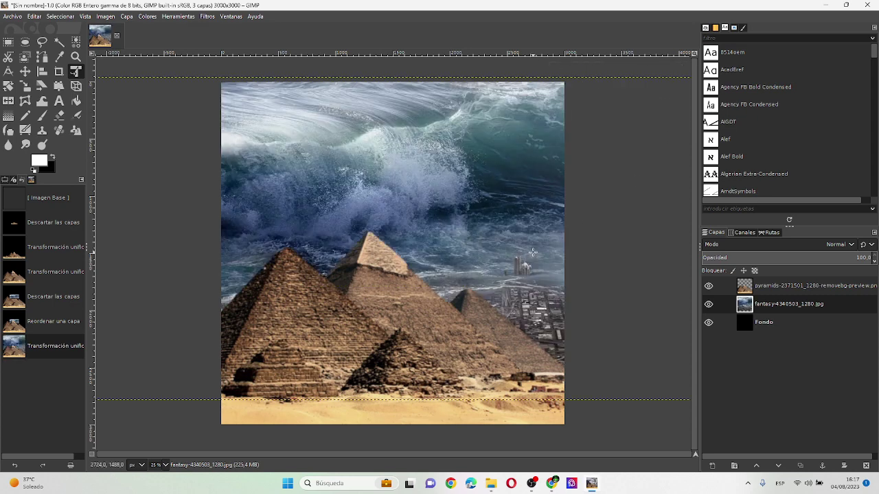
# Fine-tune the wave image's size and position behind the pyramids
pyautogui.click(533, 252)
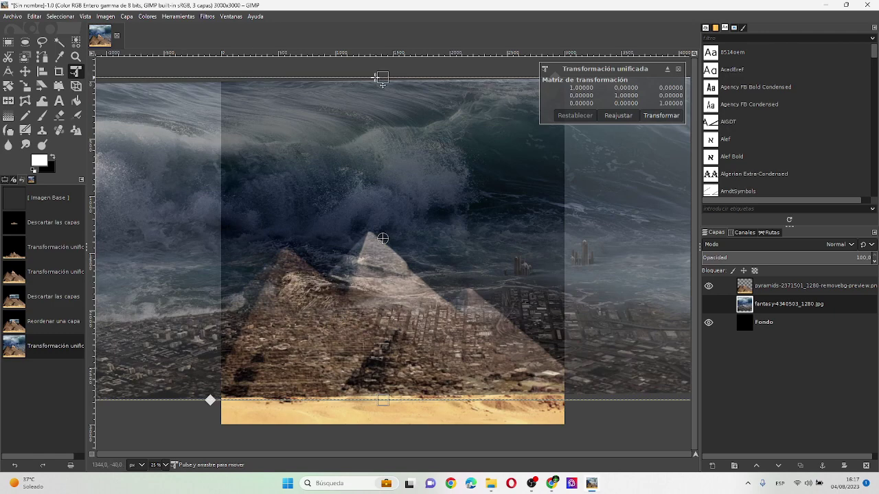
pyautogui.moveTo(385, 80); pyautogui.dragTo(446, 160)
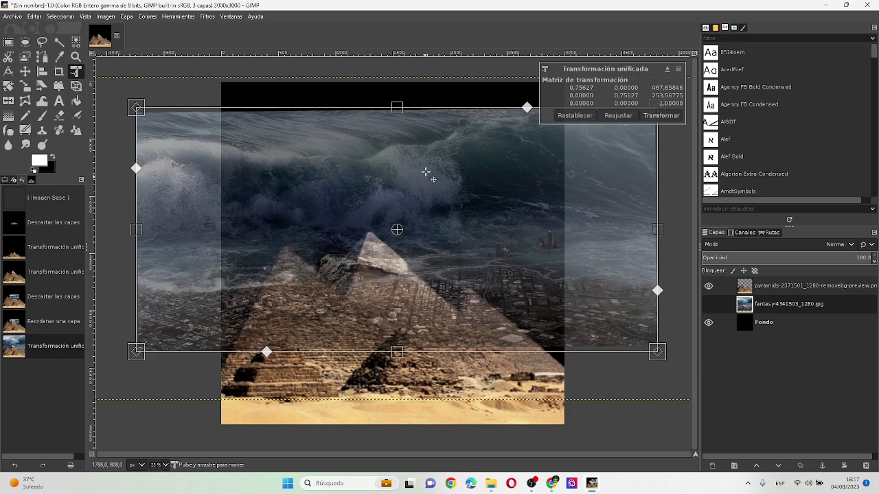
pyautogui.moveTo(411, 223); pyautogui.dragTo(426, 144)
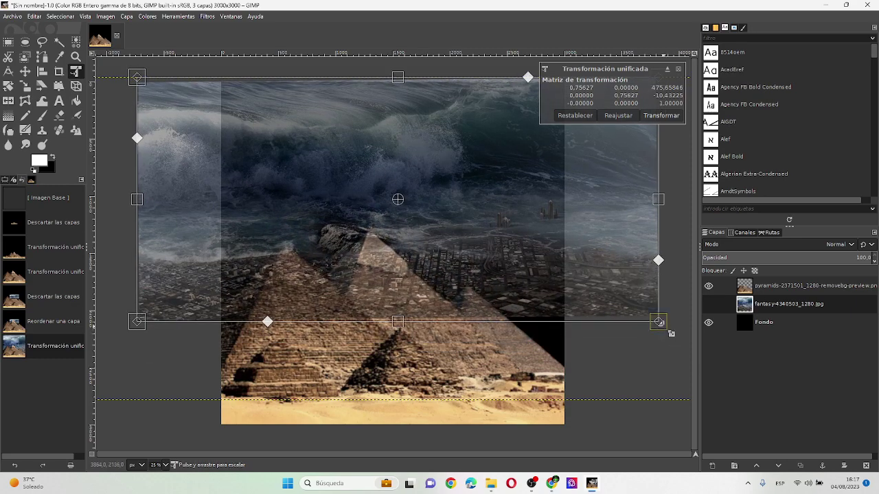
pyautogui.moveTo(660, 323); pyautogui.dragTo(745, 430)
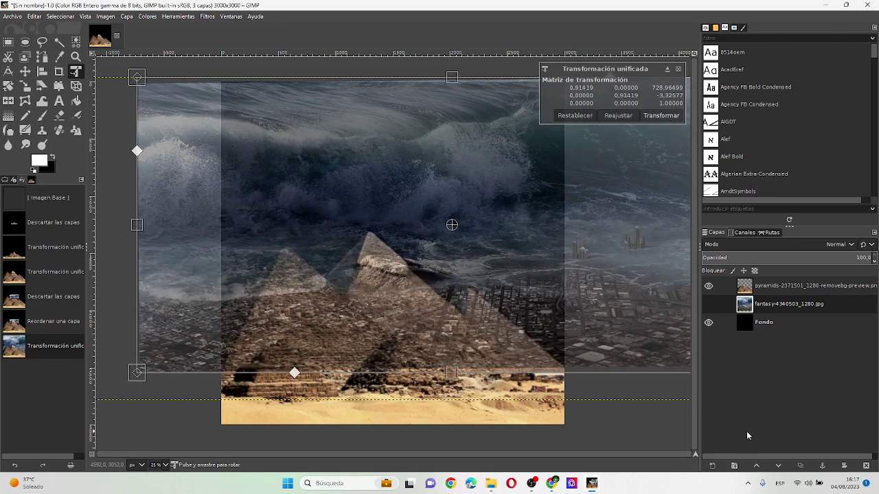
pyautogui.press('Return')
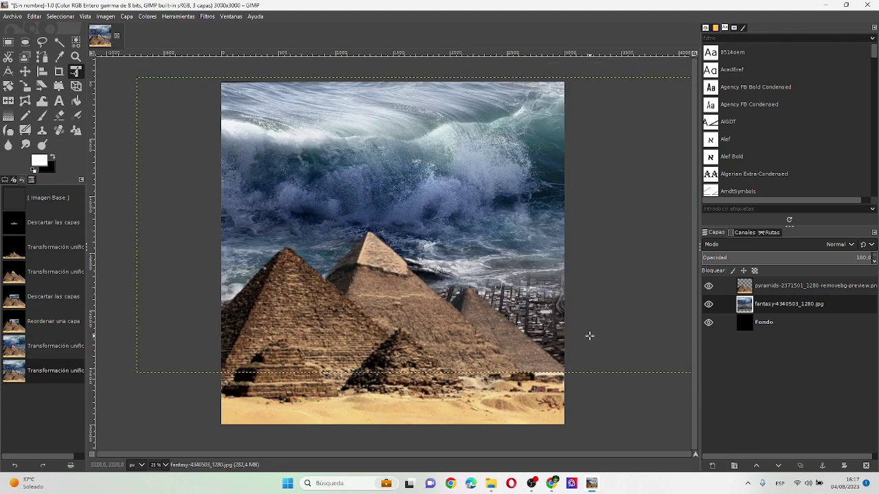
# Add the sailing-ship cut-out as a layer, shrink it and place it on the wave
pyautogui.click(773, 323)
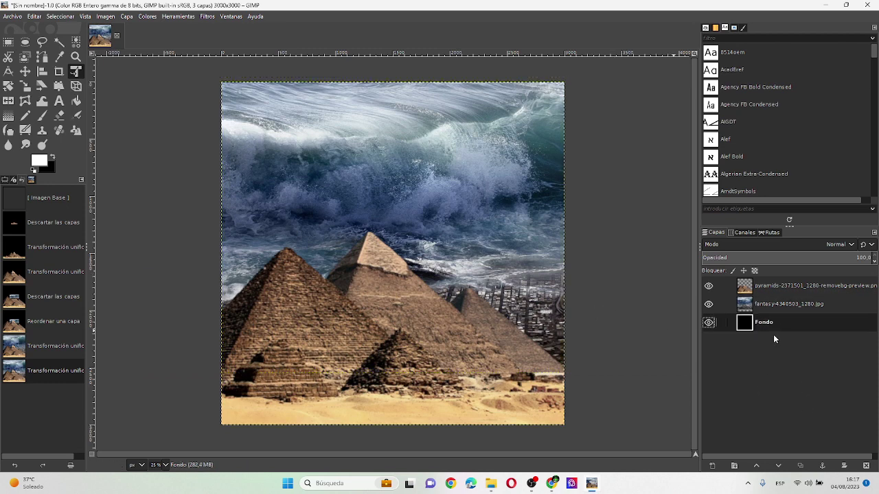
pyautogui.click(491, 485)
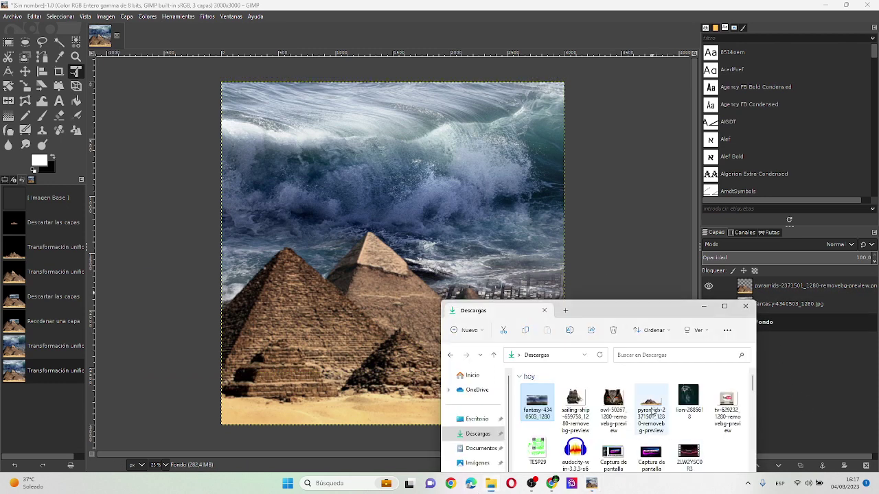
pyautogui.moveTo(613, 398)
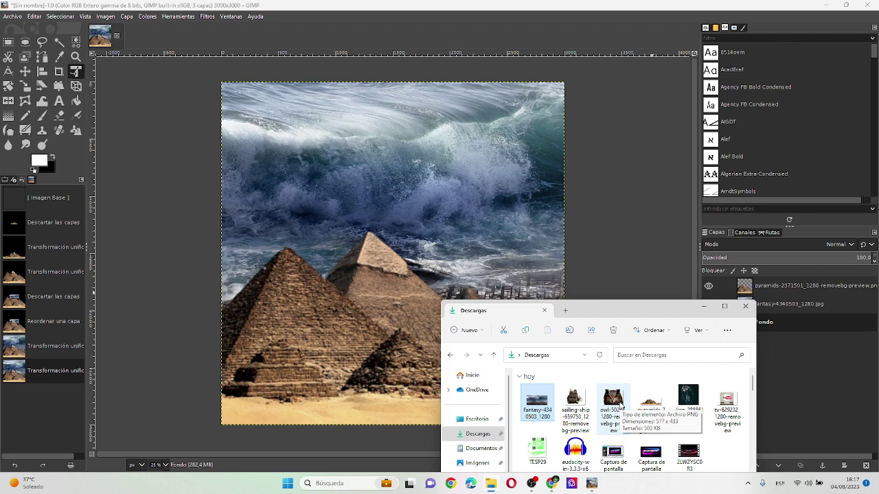
pyautogui.click(569, 403)
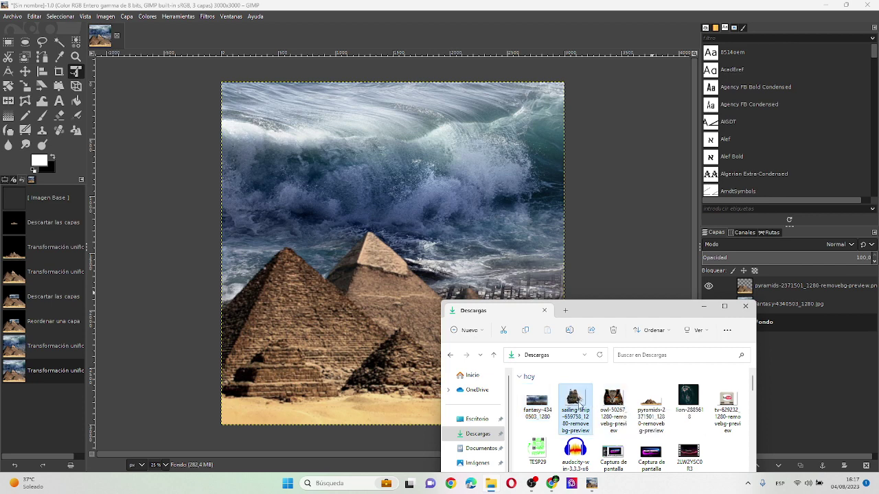
pyautogui.moveTo(422, 219); pyautogui.dragTo(489, 201)
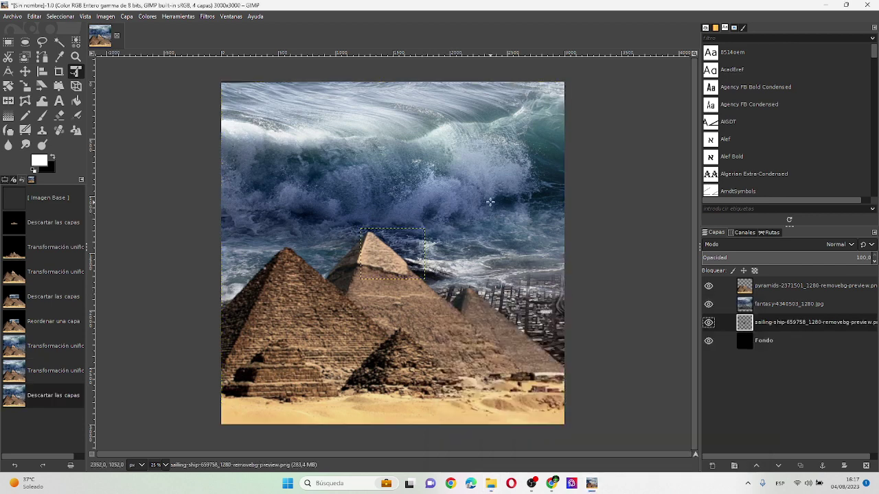
pyautogui.click(391, 250)
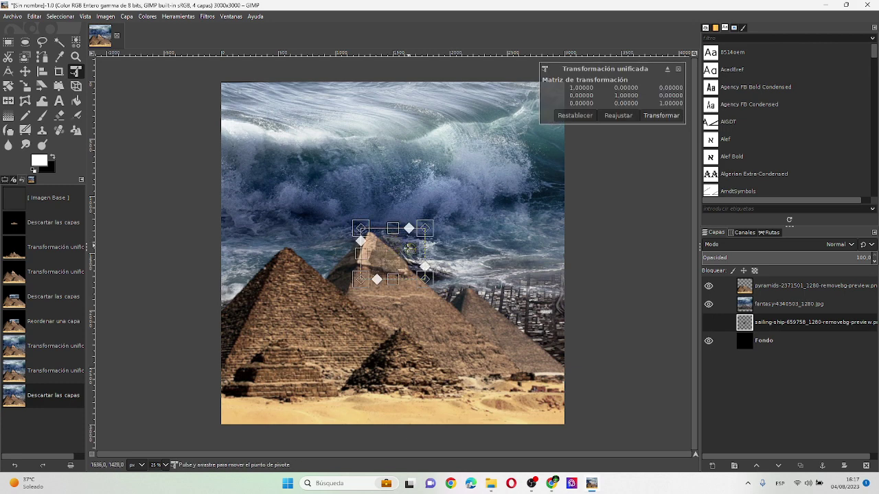
pyautogui.moveTo(409, 248)
pyautogui.mouseDown()
pyautogui.moveTo(482, 244)
pyautogui.moveTo(518, 209)
pyautogui.mouseUp()
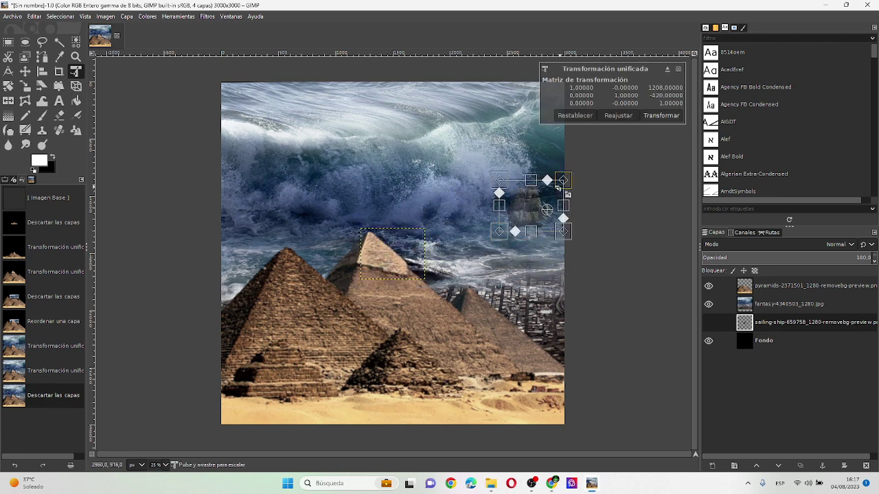
pyautogui.moveTo(560, 184)
pyautogui.mouseDown()
pyautogui.moveTo(511, 223)
pyautogui.moveTo(532, 219)
pyautogui.mouseUp()
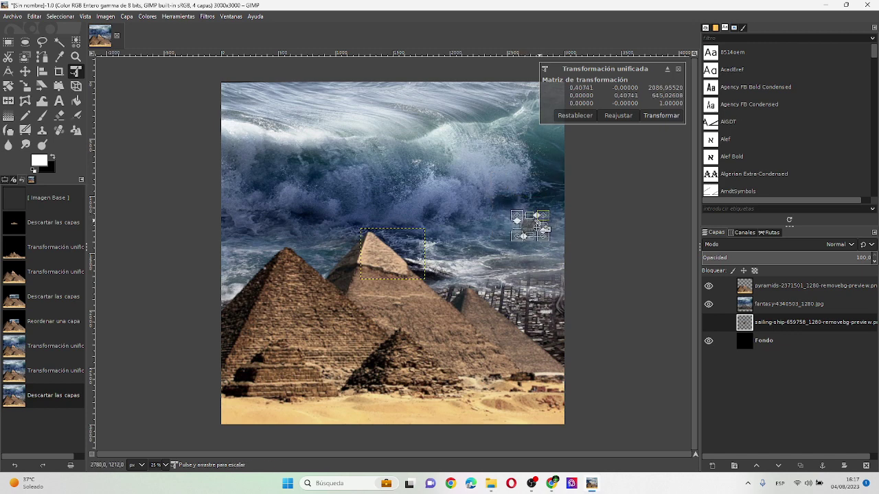
pyautogui.click(662, 116)
# Raise the ship layer to the top and make two copies shifted left along the wave
pyautogui.moveTo(775, 322); pyautogui.dragTo(773, 283)
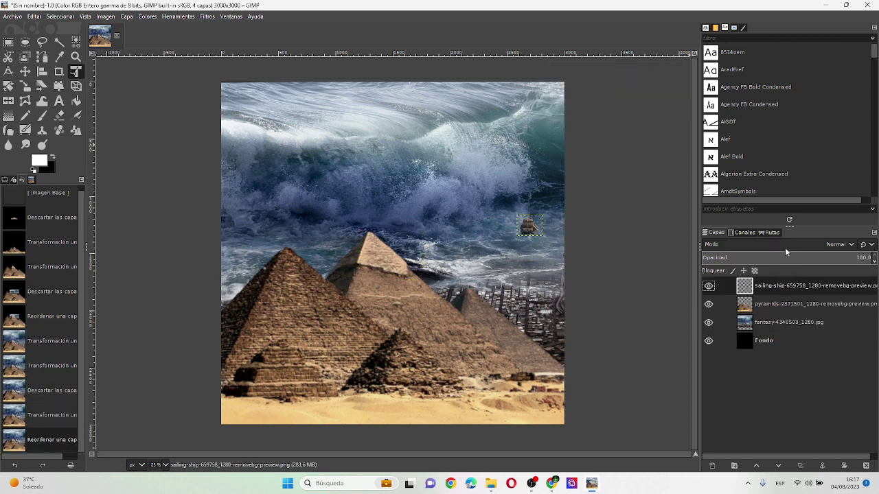
pyautogui.rightClick(768, 286)
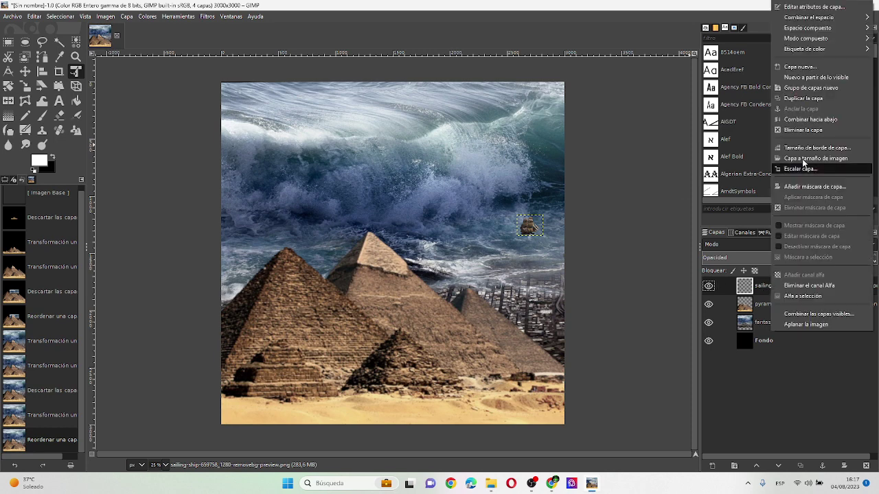
pyautogui.click(814, 103)
pyautogui.moveTo(526, 227); pyautogui.dragTo(508, 234)
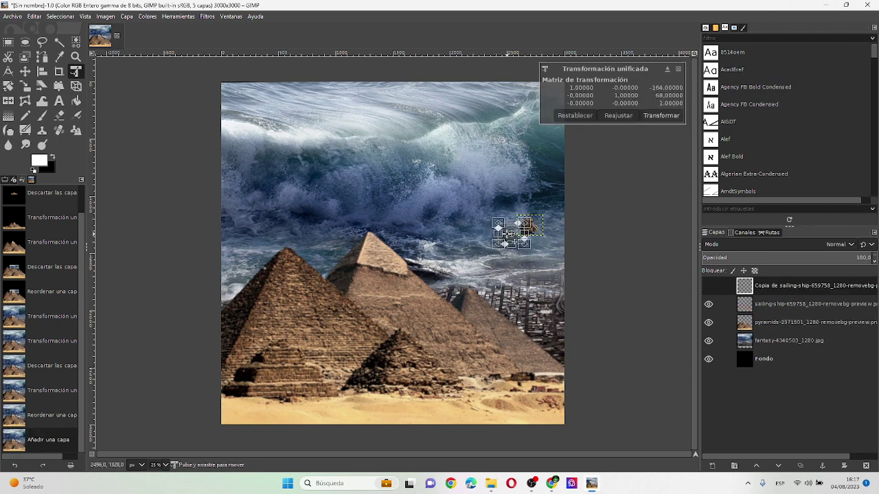
pyautogui.press('Return')
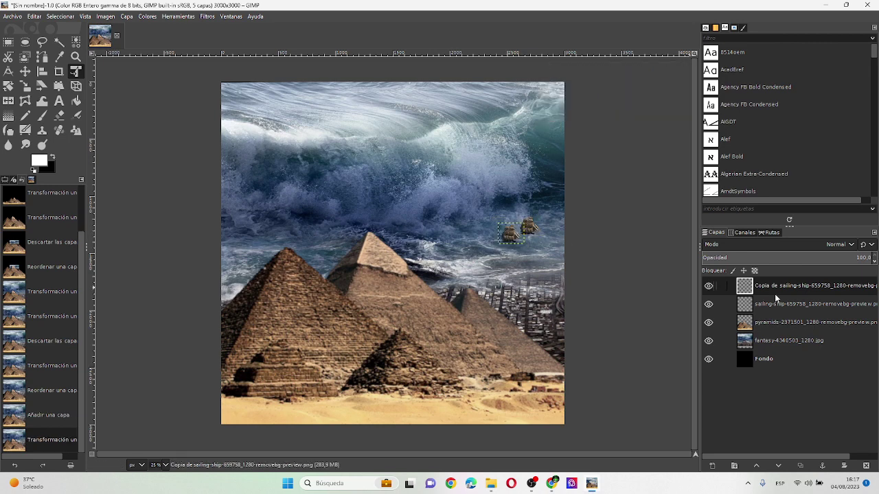
pyautogui.rightClick(777, 296)
pyautogui.click(813, 100)
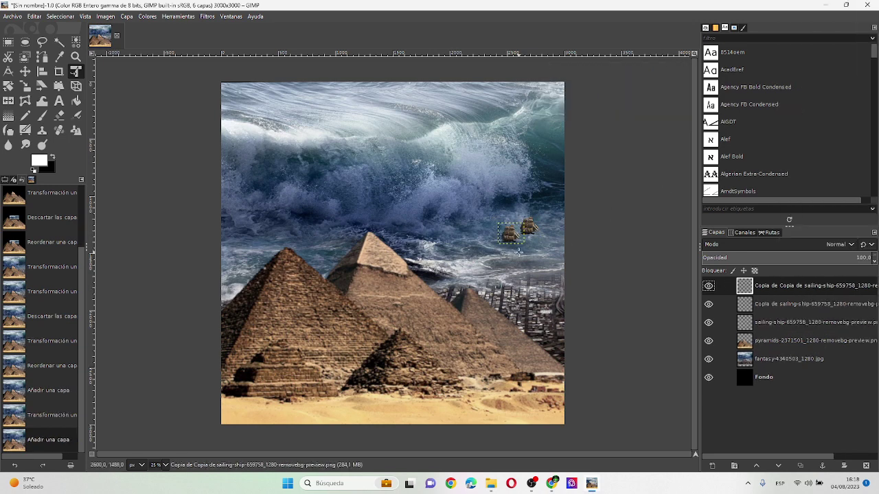
pyautogui.moveTo(503, 238); pyautogui.dragTo(466, 244)
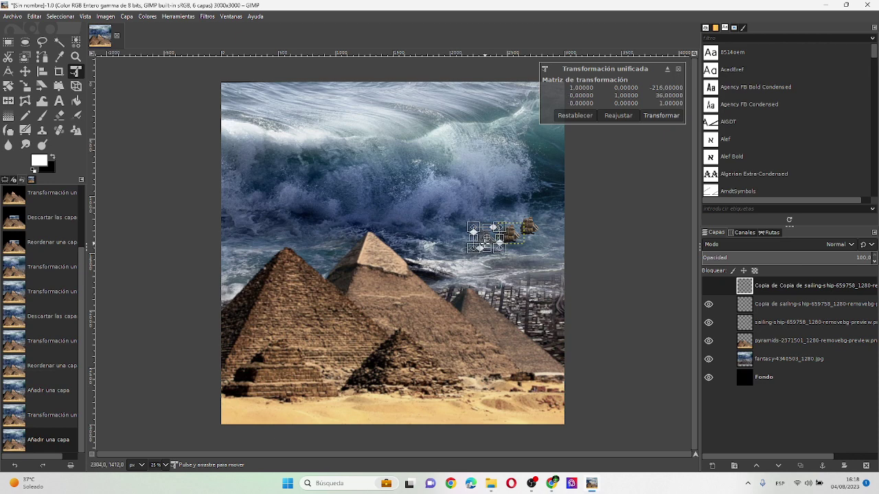
pyautogui.click(661, 115)
# Duplicate the ship twice more, placing copies at the top-left and slightly right along the top
pyautogui.rightClick(797, 294)
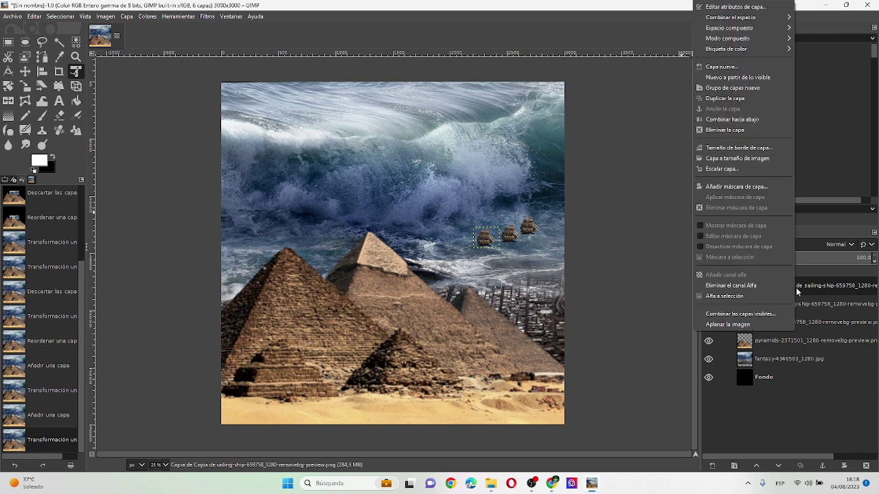
pyautogui.click(741, 98)
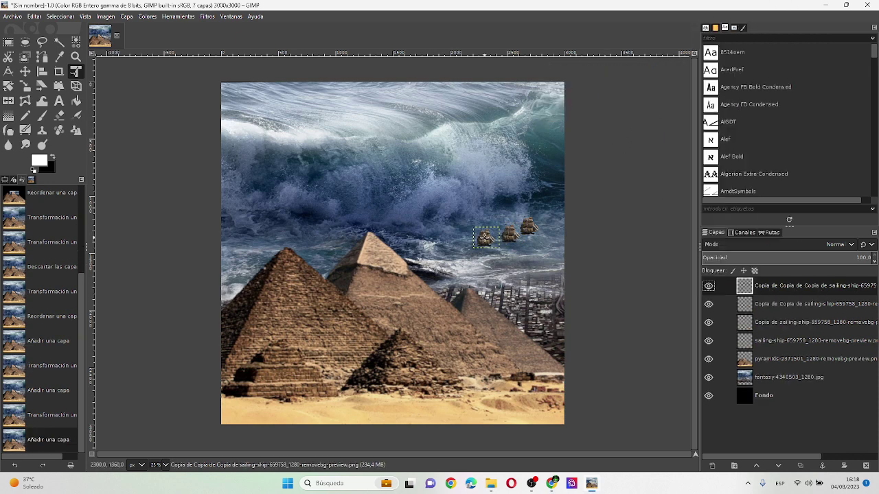
pyautogui.moveTo(485, 237); pyautogui.dragTo(244, 96)
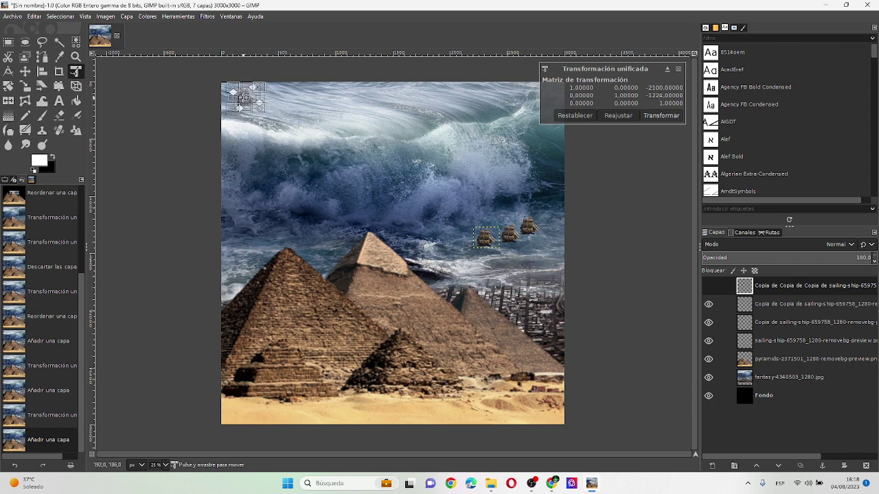
pyautogui.click(663, 115)
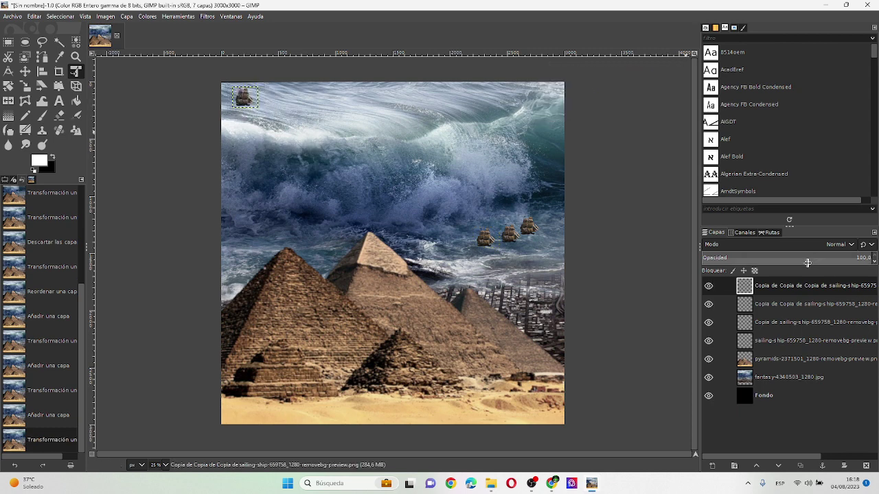
pyautogui.rightClick(781, 285)
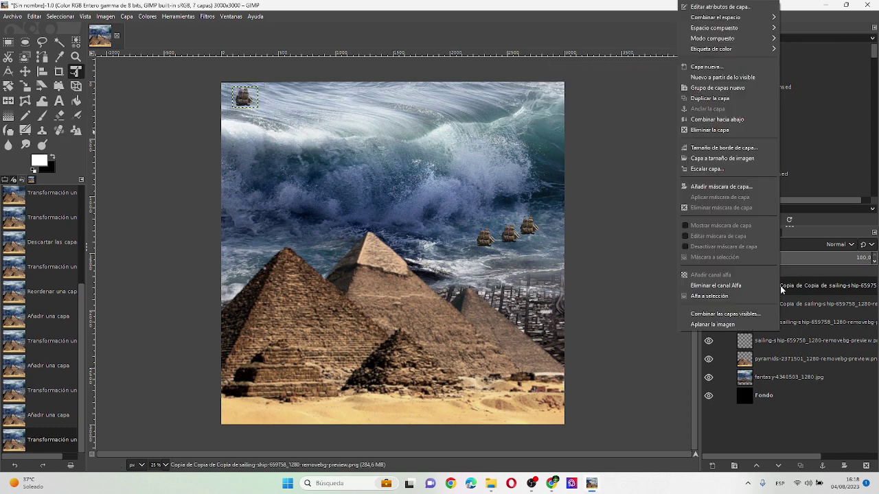
pyautogui.click(714, 100)
pyautogui.click(245, 98)
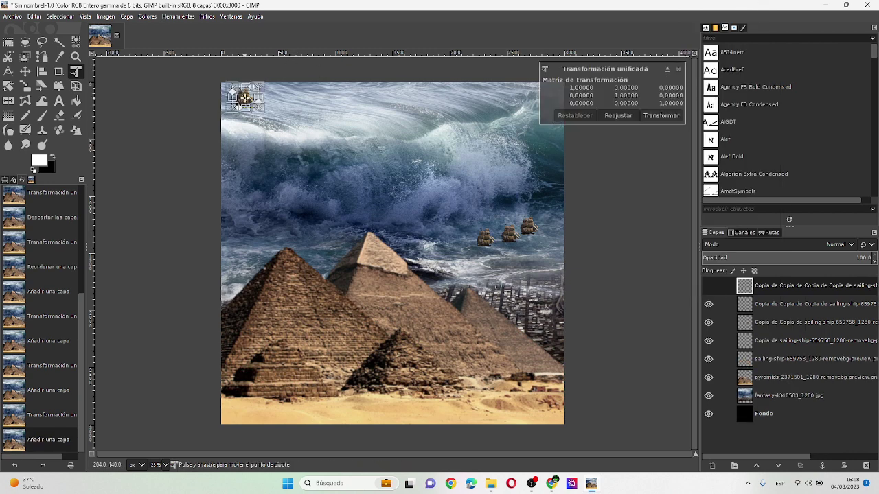
pyautogui.moveTo(247, 101); pyautogui.dragTo(297, 108)
pyautogui.moveTo(298, 103); pyautogui.dragTo(306, 103)
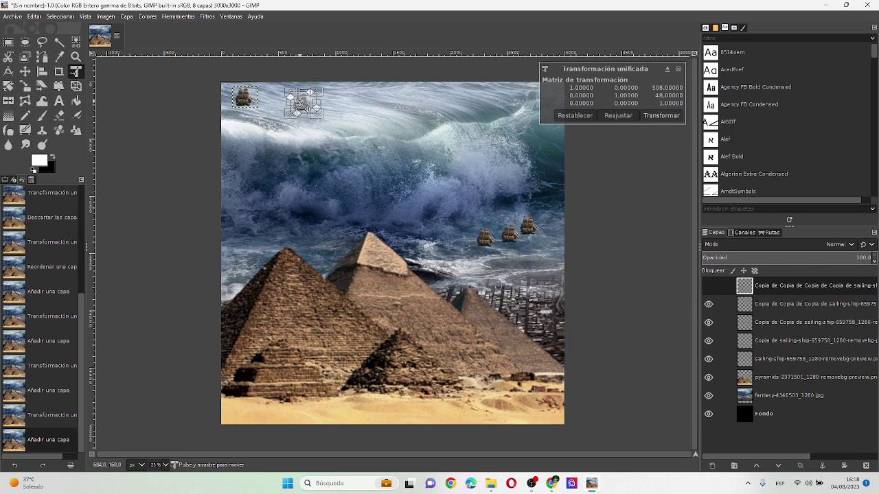
pyautogui.click(666, 116)
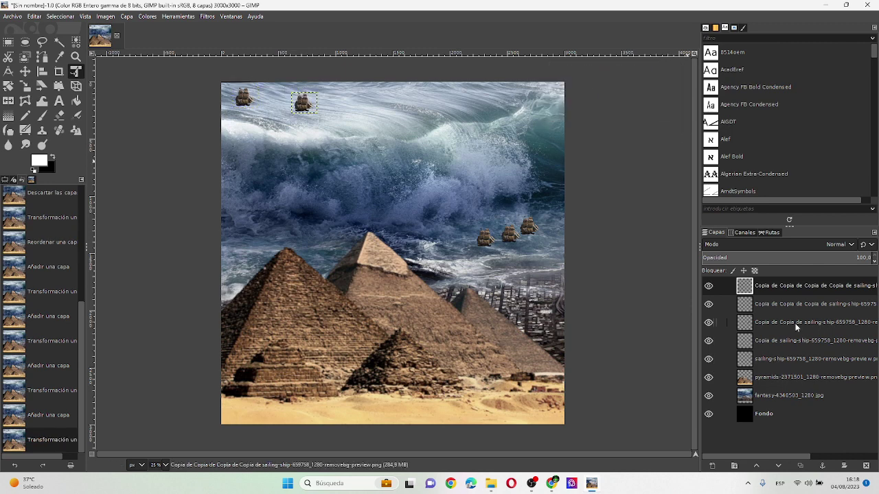
# Add a ship copy at the top centre and another above the left pyramid
pyautogui.rightClick(779, 287)
pyautogui.click(718, 98)
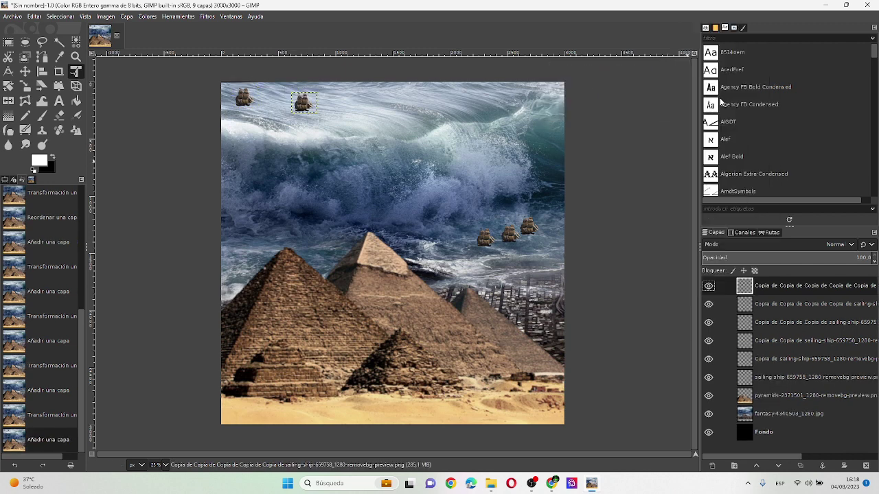
pyautogui.moveTo(300, 102); pyautogui.dragTo(388, 103)
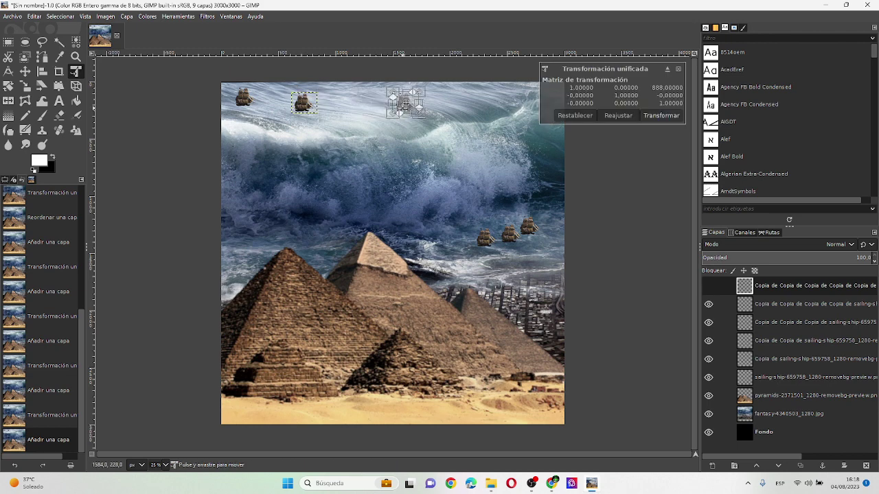
pyautogui.click(670, 115)
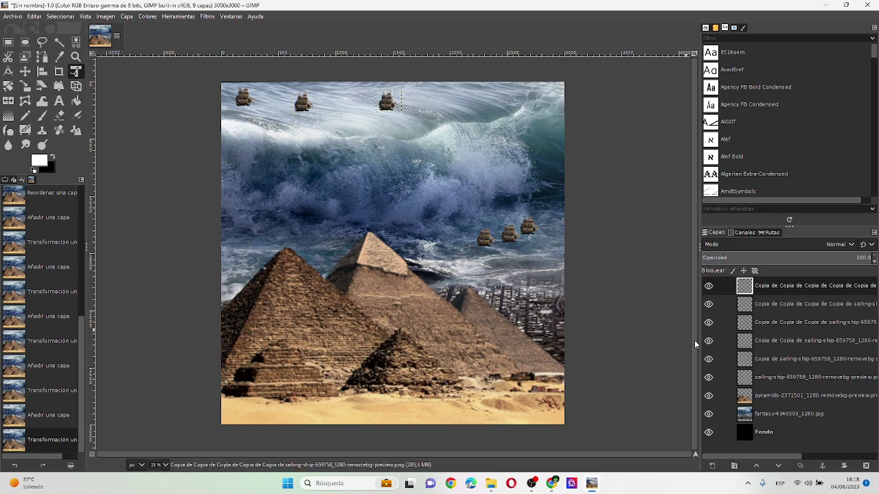
pyautogui.rightClick(794, 292)
pyautogui.click(752, 99)
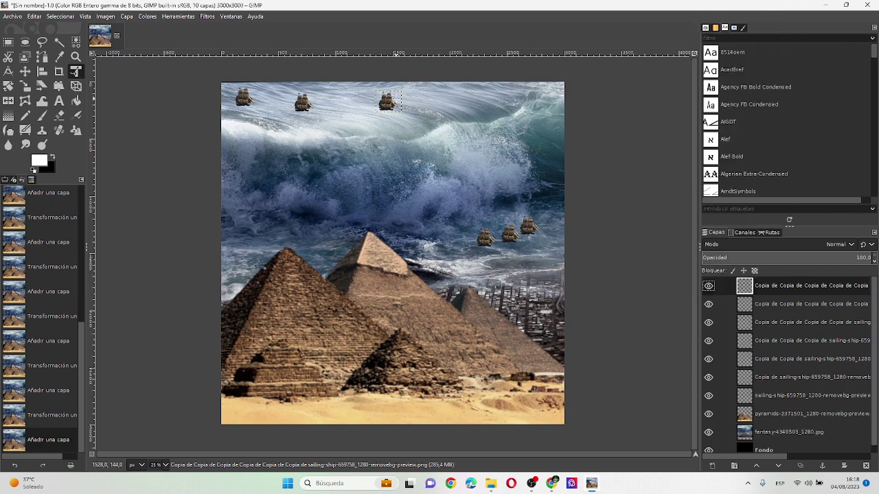
pyautogui.click(389, 104)
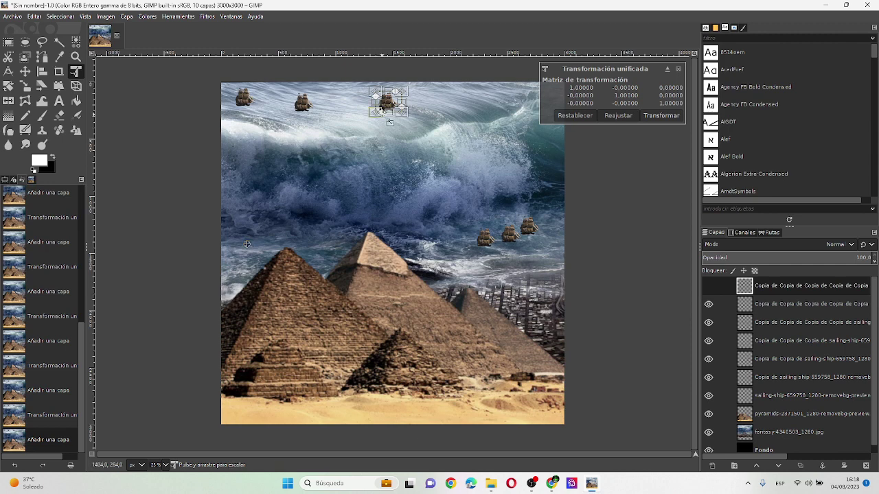
pyautogui.moveTo(393, 106)
pyautogui.mouseDown()
pyautogui.moveTo(245, 243)
pyautogui.moveTo(257, 251)
pyautogui.mouseUp()
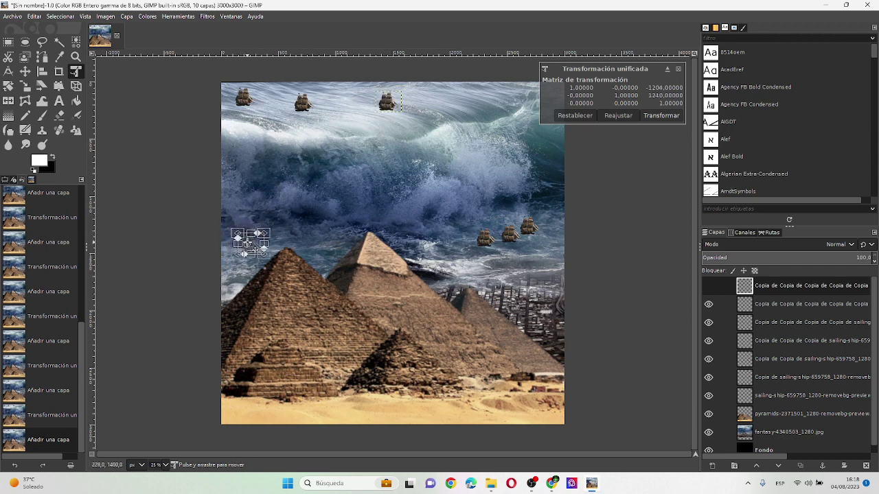
pyautogui.click(660, 115)
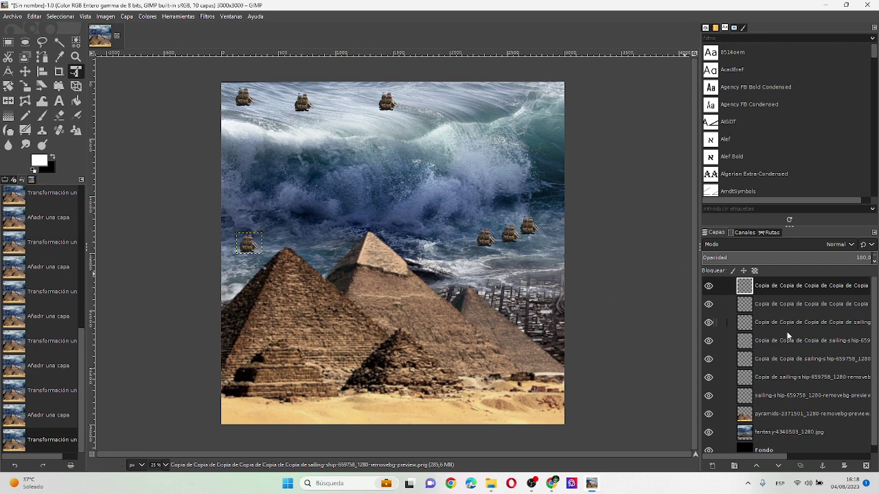
pyautogui.click(794, 434)
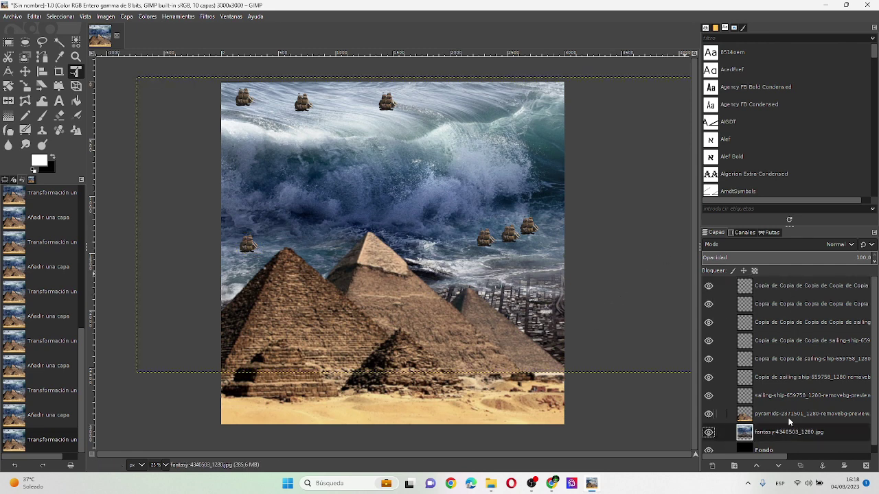
# Fully desaturate the pyramids layer with the Saturation adjustment
pyautogui.scroll(-1, 789, 421)
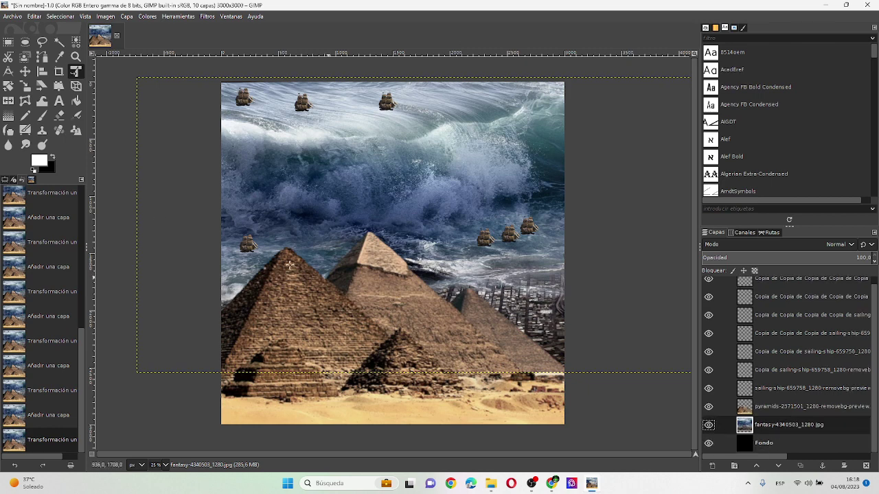
pyautogui.click(773, 407)
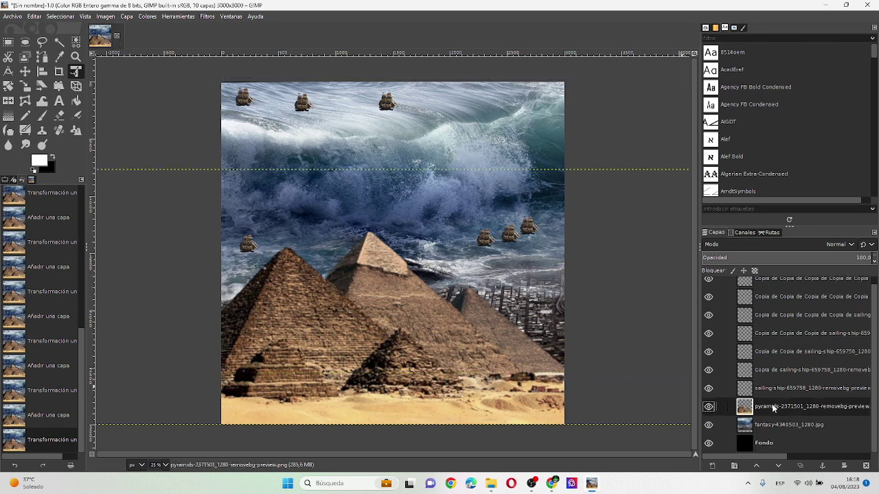
pyautogui.click(168, 17)
pyautogui.moveTo(147, 16)
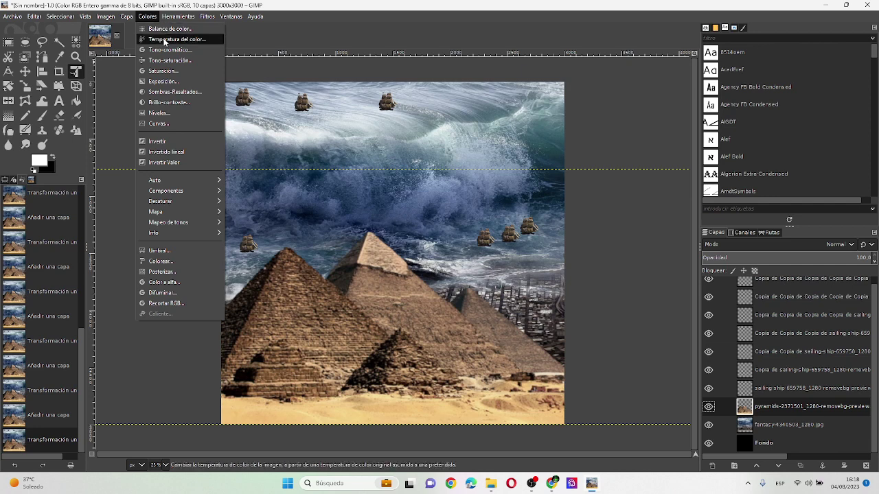
pyautogui.click(165, 71)
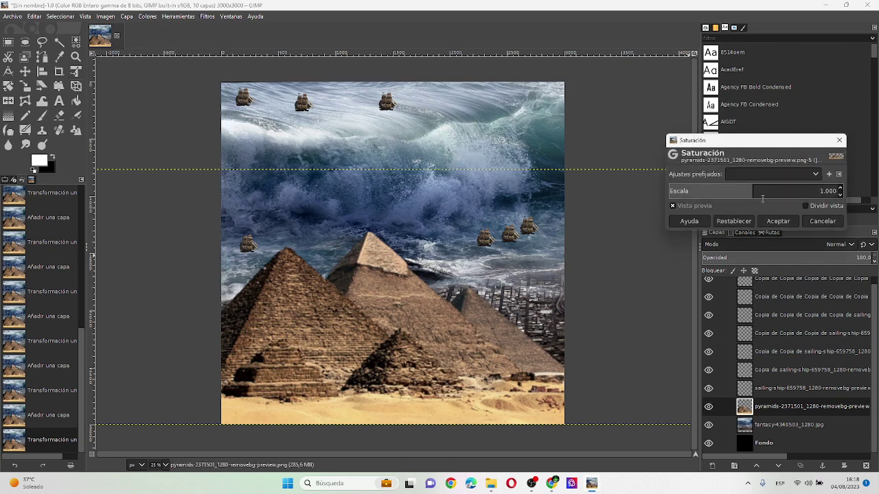
pyautogui.moveTo(759, 193)
pyautogui.mouseDown()
pyautogui.moveTo(781, 193)
pyautogui.moveTo(589, 202)
pyautogui.mouseUp()
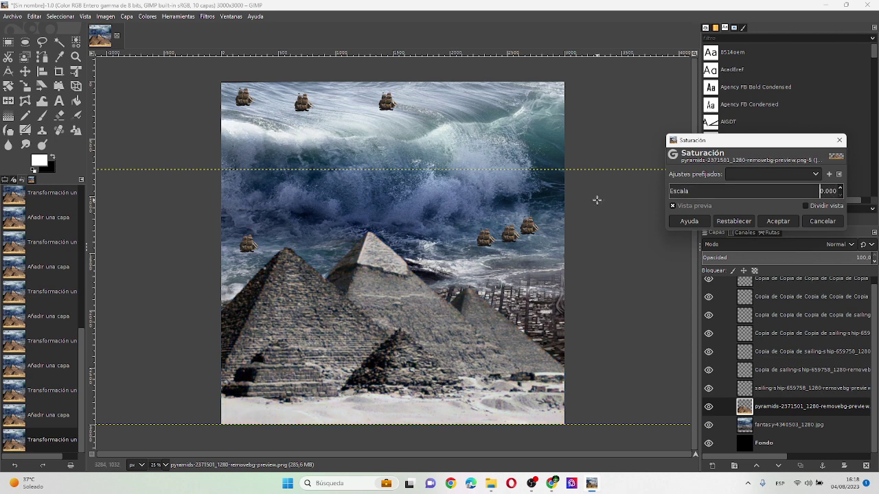
pyautogui.click(772, 223)
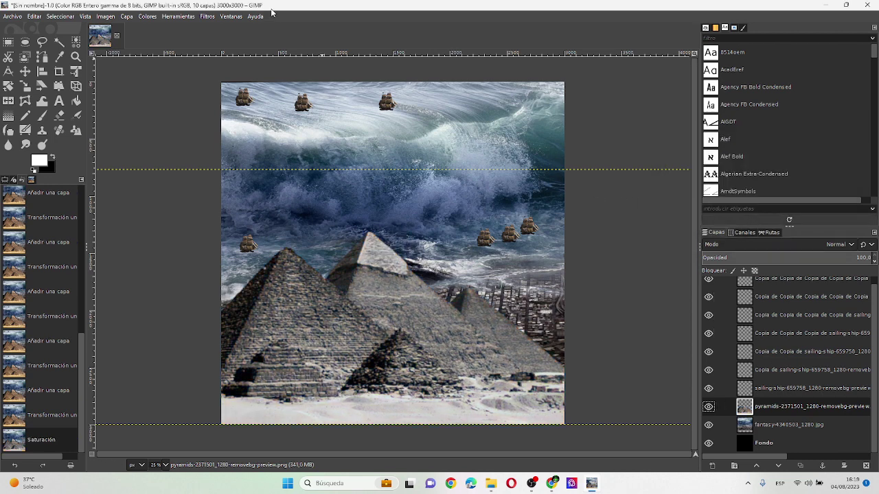
# Deepen the pyramids' black level with the Exposure adjustment
pyautogui.click(123, 18)
pyautogui.moveTo(147, 16)
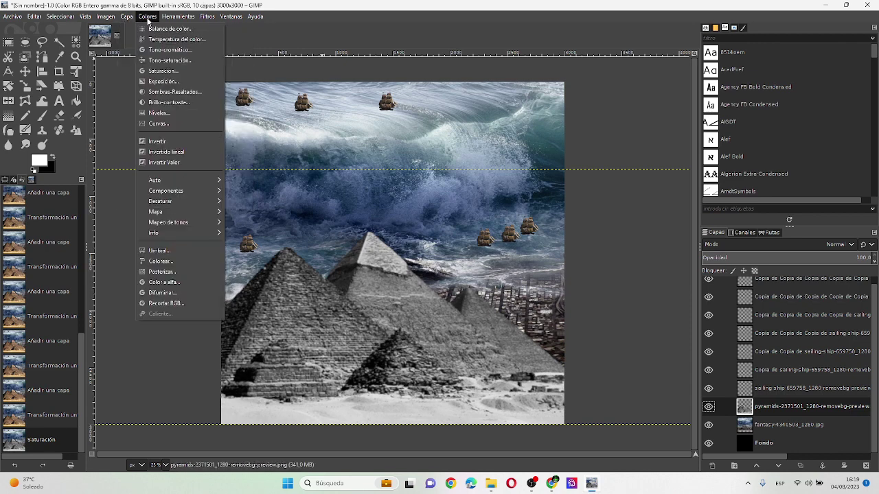
pyautogui.click(163, 81)
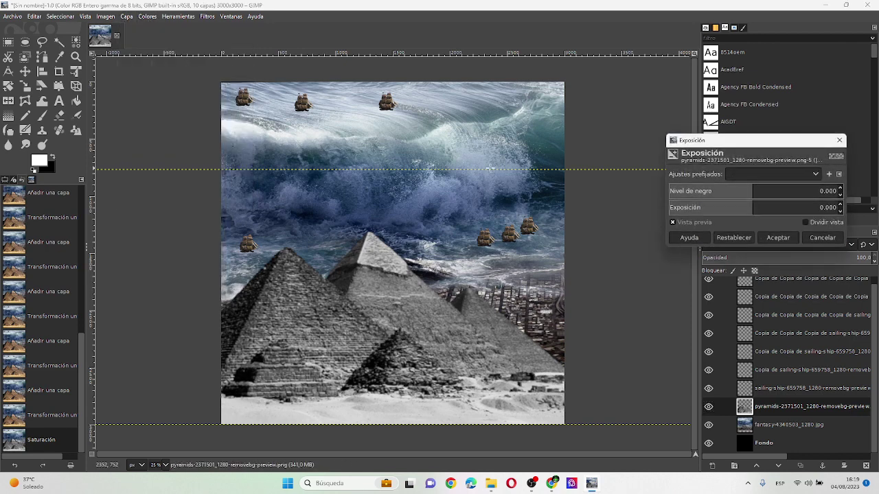
pyautogui.moveTo(755, 193); pyautogui.dragTo(807, 191)
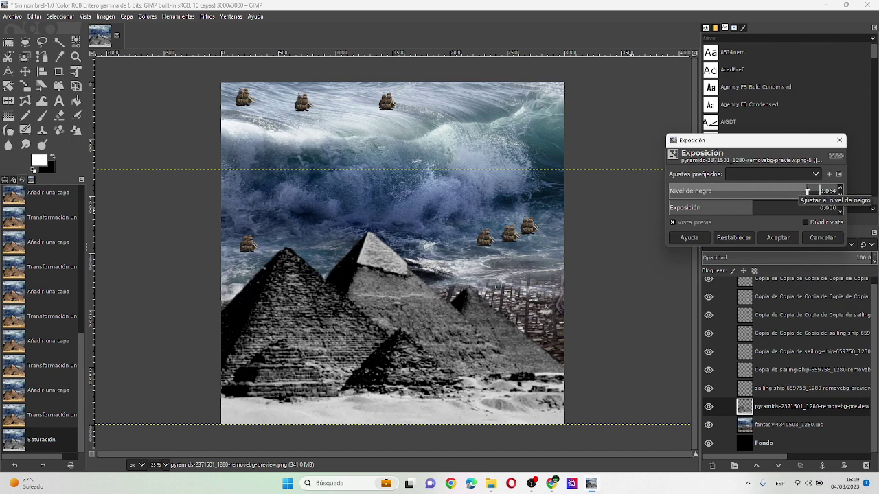
pyautogui.click(778, 238)
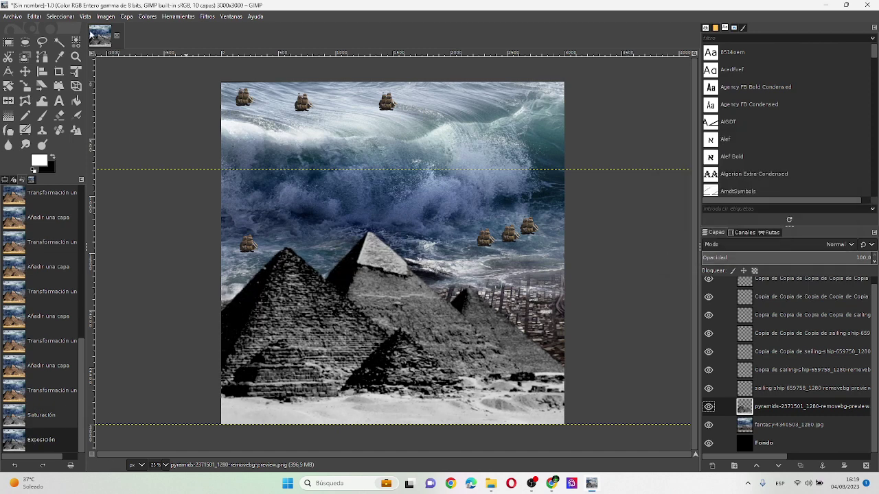
# Raise the pyramids' brightness with Brightness-Contrast
pyautogui.click(126, 15)
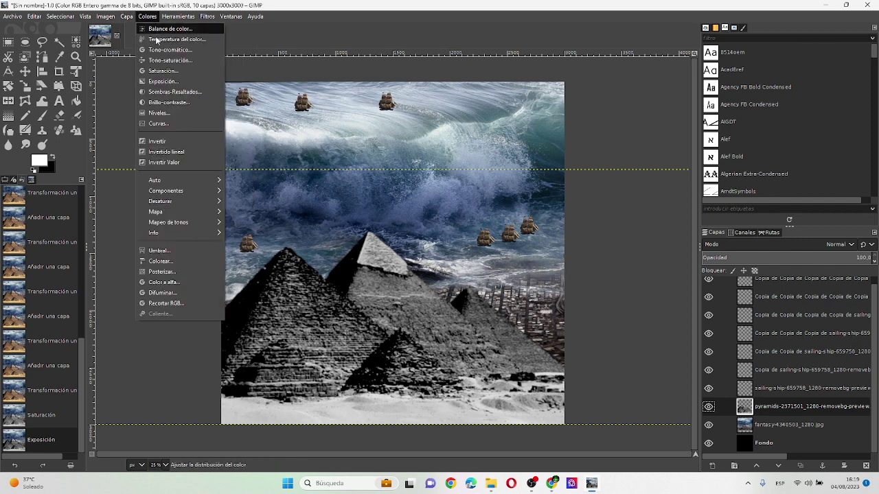
pyautogui.click(168, 102)
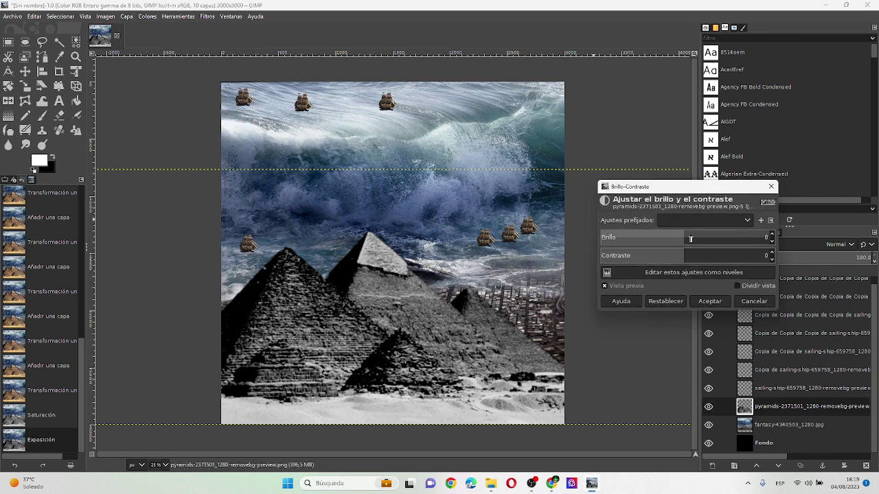
pyautogui.moveTo(691, 238)
pyautogui.mouseDown()
pyautogui.moveTo(711, 238)
pyautogui.moveTo(691, 237)
pyautogui.moveTo(705, 254)
pyautogui.mouseUp()
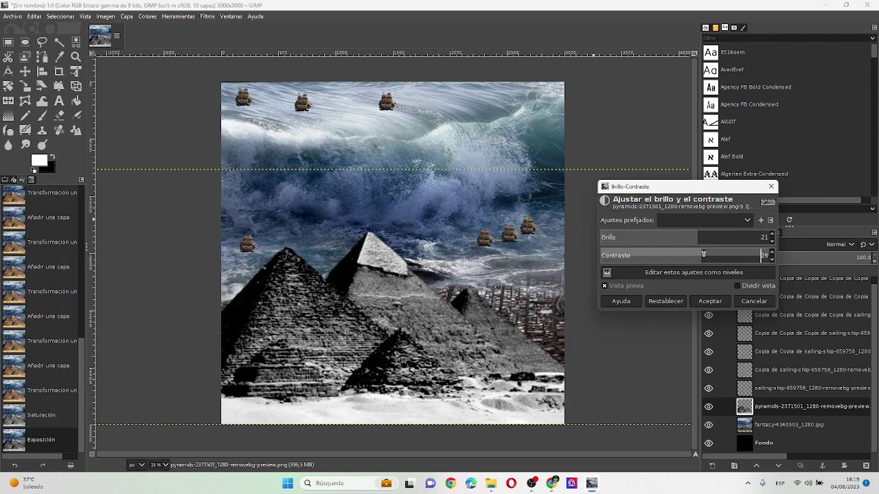
pyautogui.click(710, 301)
# Brighten the pyramids' midtones by moving the Levels gamma slider left
pyautogui.click(158, 17)
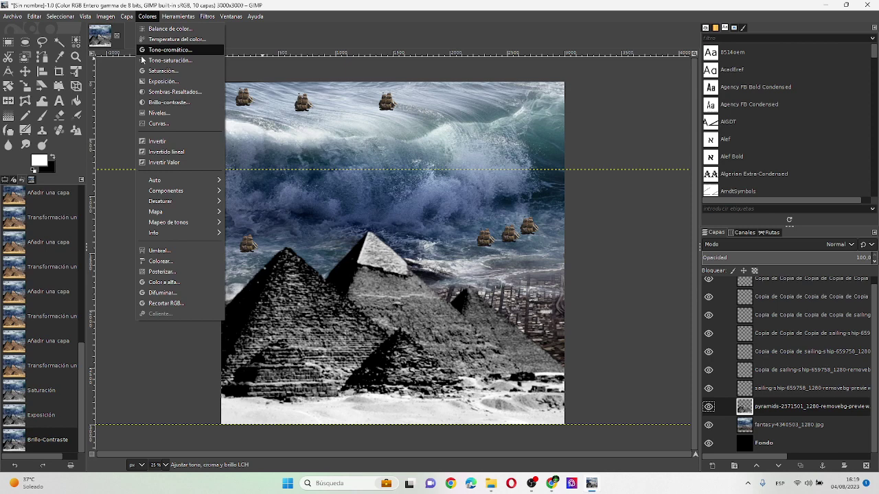
pyautogui.click(165, 117)
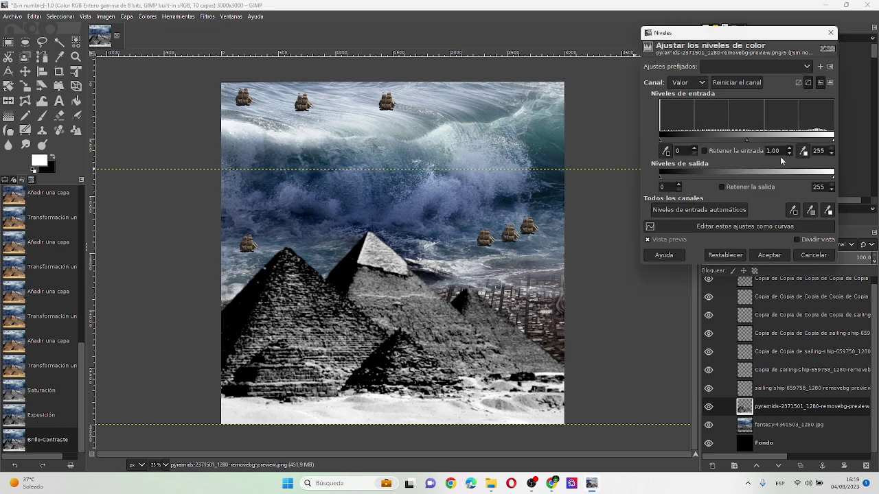
pyautogui.moveTo(661, 142); pyautogui.dragTo(663, 142)
pyautogui.moveTo(748, 143); pyautogui.dragTo(731, 142)
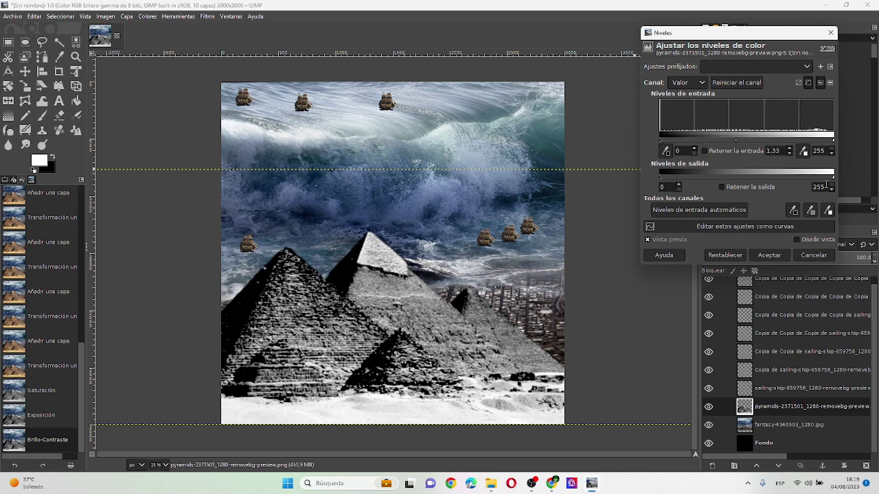
pyautogui.click(769, 254)
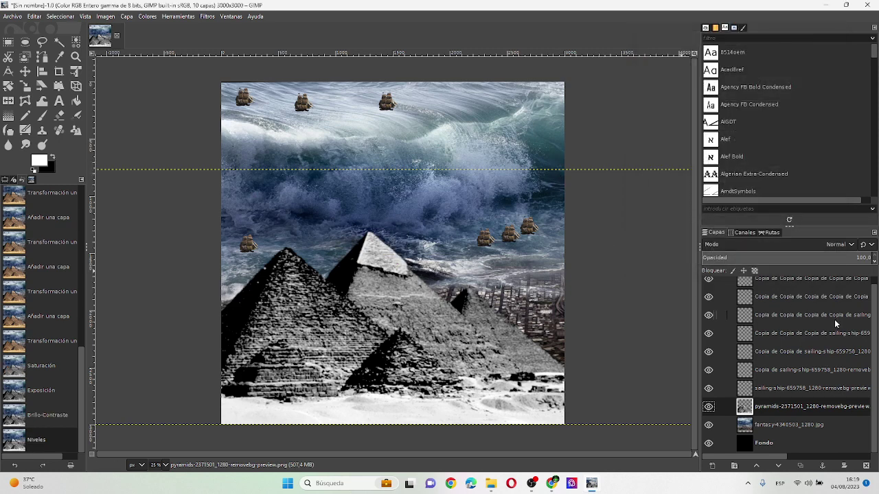
# Set the fantasy wave layer's Saturation scale to 0.000, then select a ship layer
pyautogui.click(782, 426)
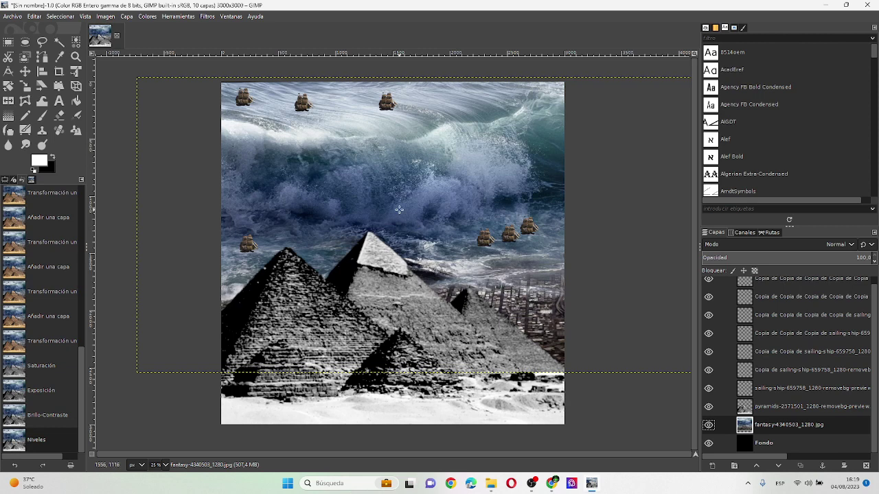
pyautogui.click(824, 253)
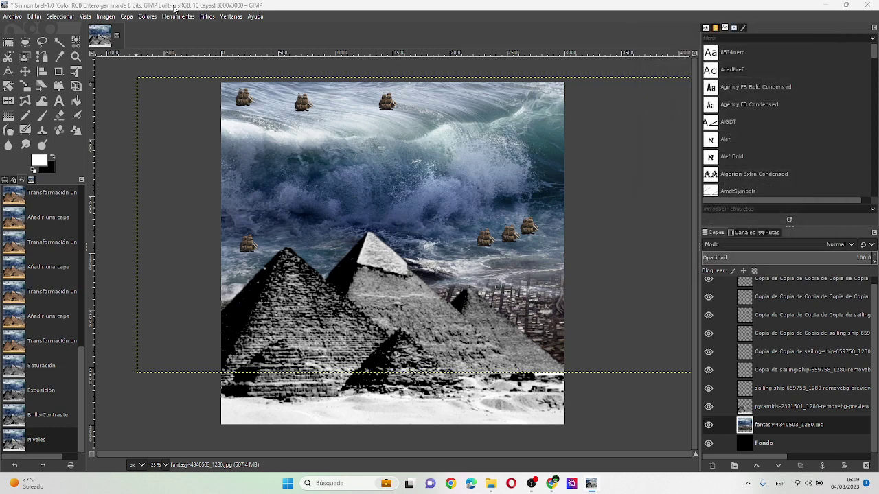
pyautogui.click(147, 16)
pyautogui.click(172, 70)
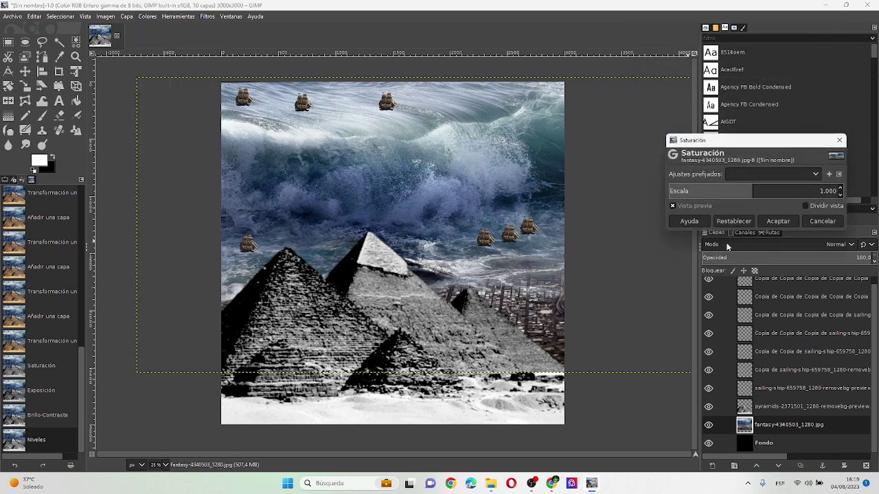
pyautogui.moveTo(755, 192); pyautogui.dragTo(876, 202)
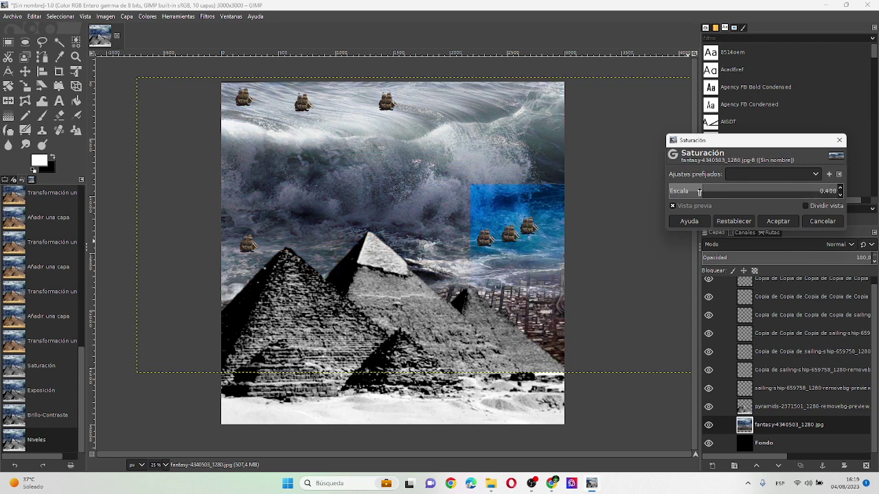
pyautogui.moveTo(876, 202); pyautogui.dragTo(551, 204)
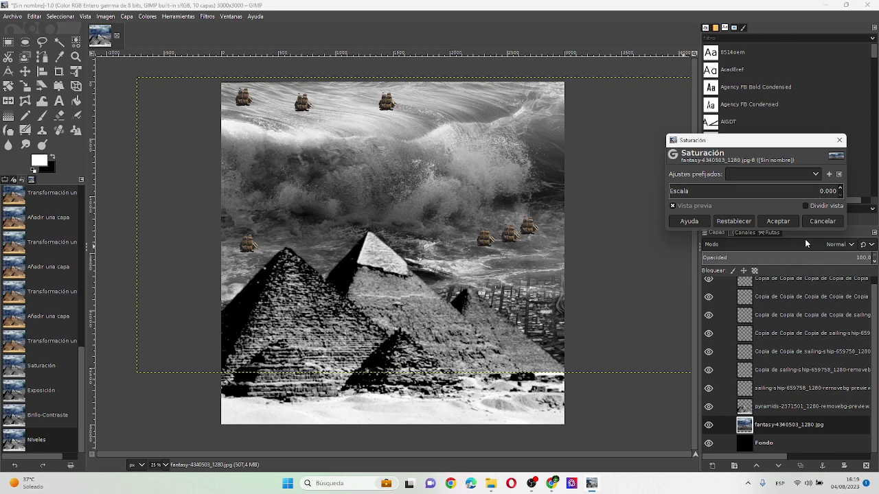
pyautogui.click(785, 226)
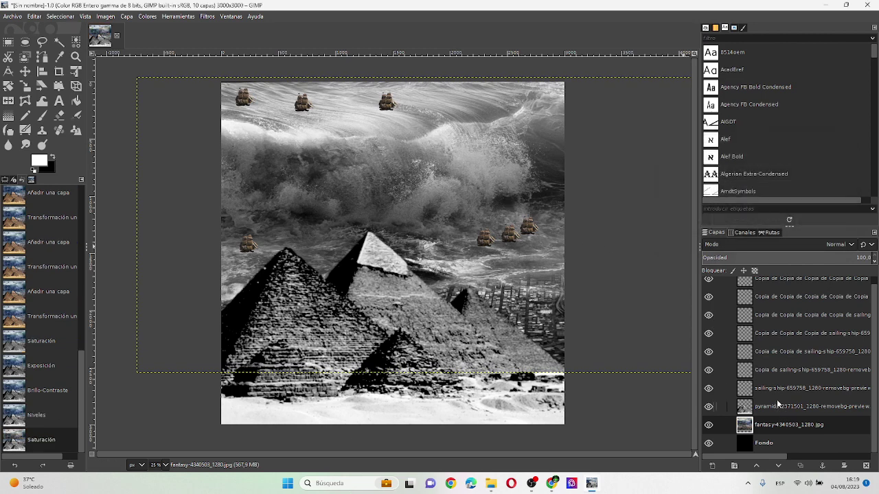
pyautogui.click(770, 390)
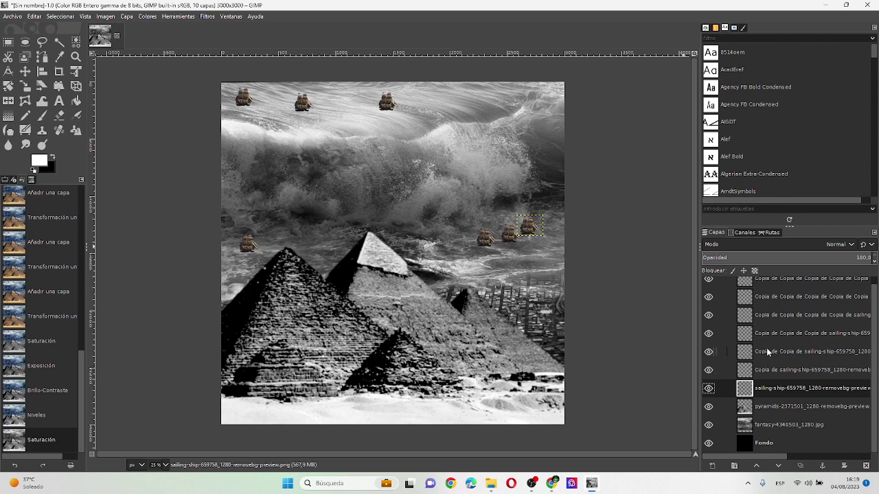
# Delete six extra sailing-ship copies with Eliminar la capa, then open Saturation for the last ship
pyautogui.rightClick(770, 389)
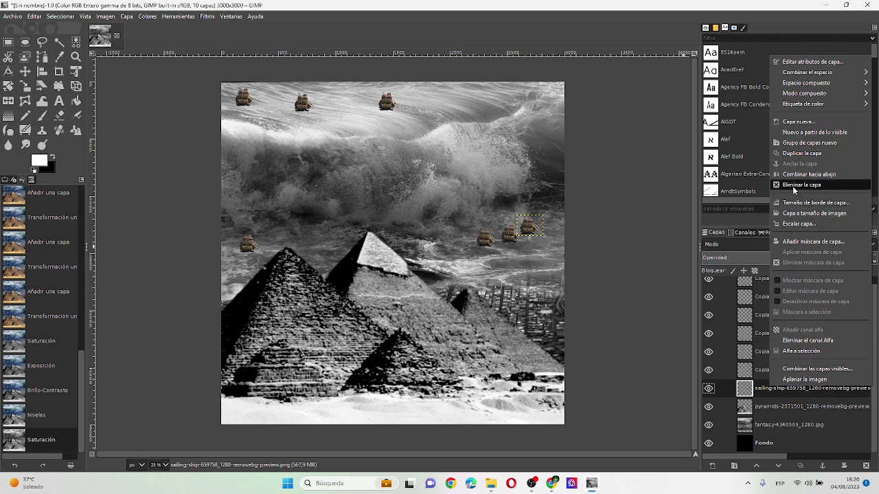
pyautogui.click(793, 191)
pyautogui.rightClick(768, 287)
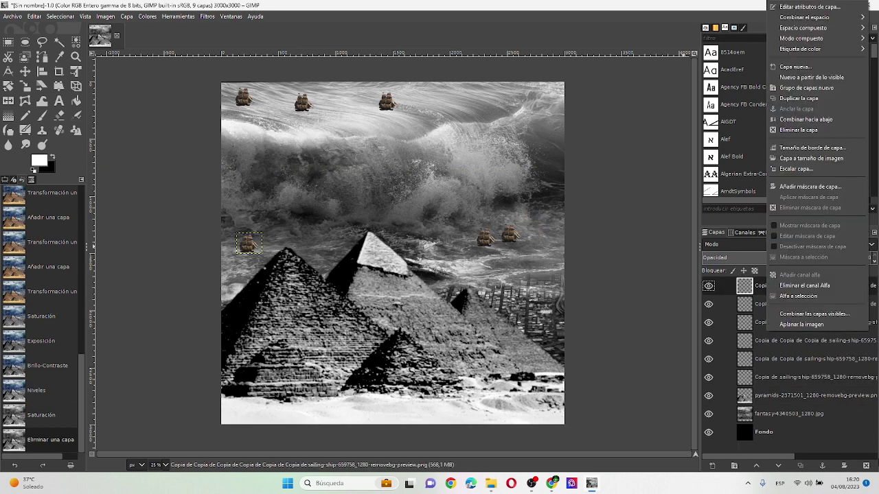
pyautogui.click(865, 466)
pyautogui.click(866, 465)
pyautogui.click(866, 465)
pyautogui.click(865, 466)
pyautogui.click(865, 465)
pyautogui.click(865, 465)
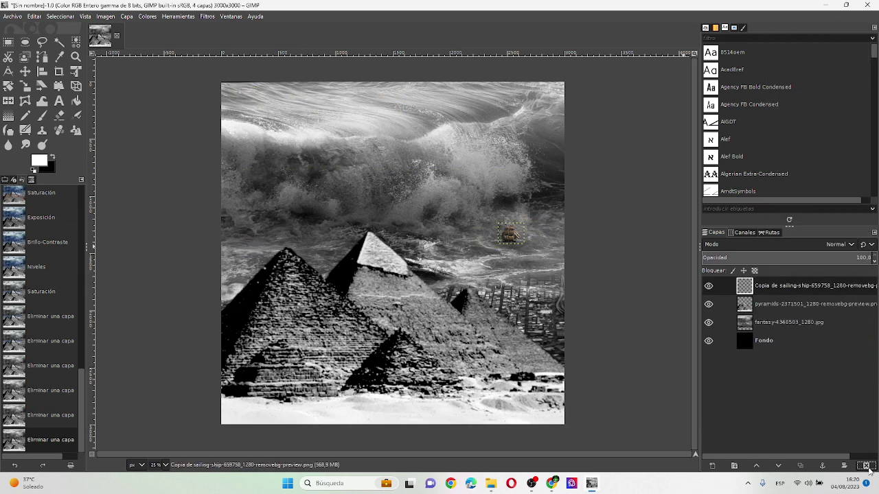
pyautogui.hotkey('ctrl', 'shift', 'f')
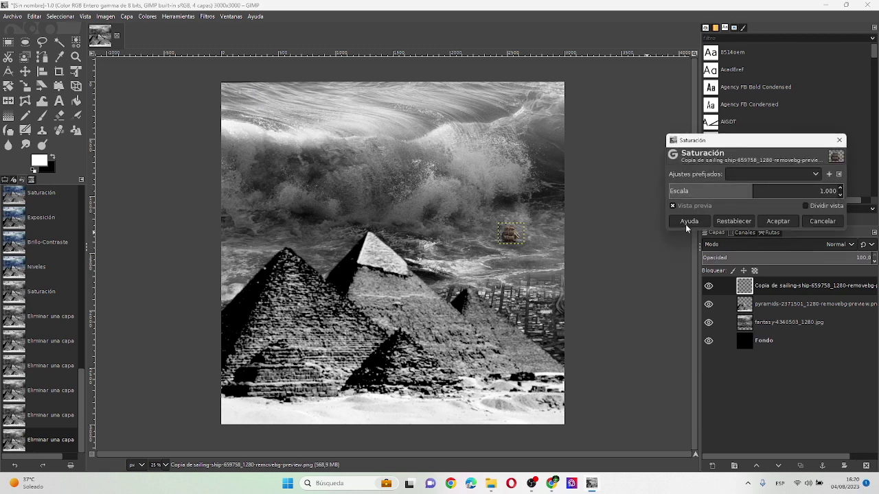
# Desaturate the remaining ship to grey and enlarge it near the top-left
pyautogui.moveTo(739, 191); pyautogui.dragTo(632, 193)
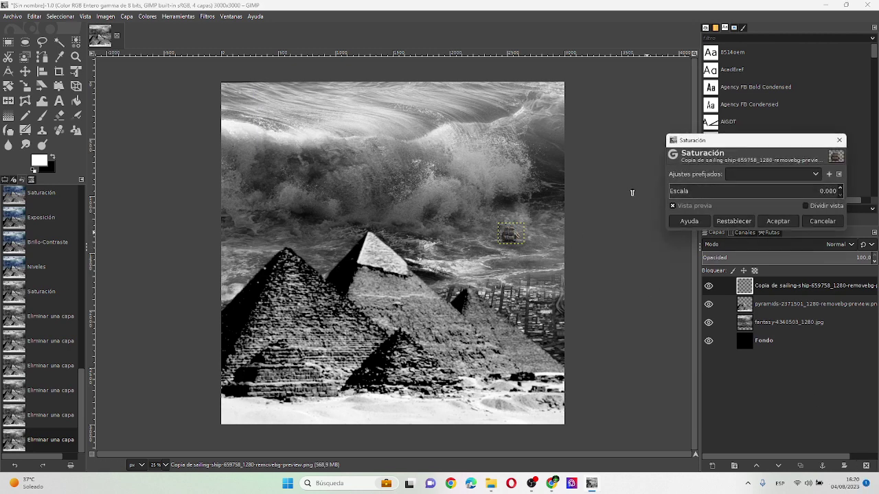
pyautogui.click(786, 220)
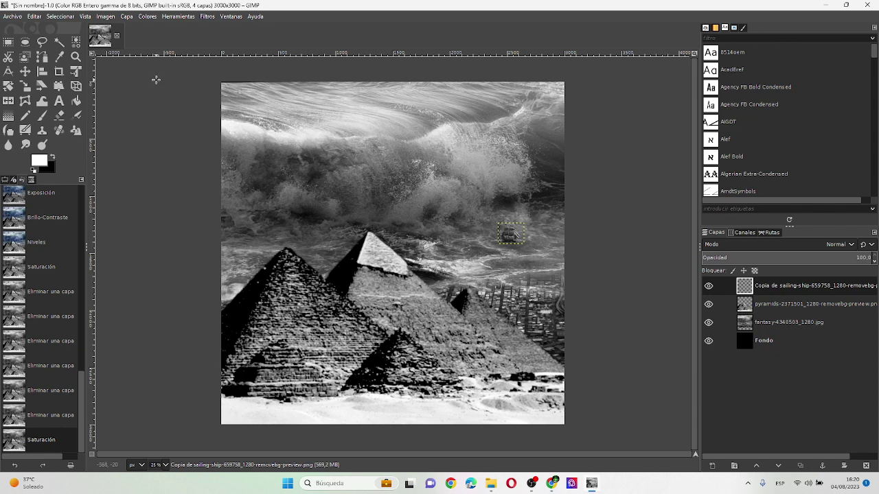
pyautogui.click(76, 71)
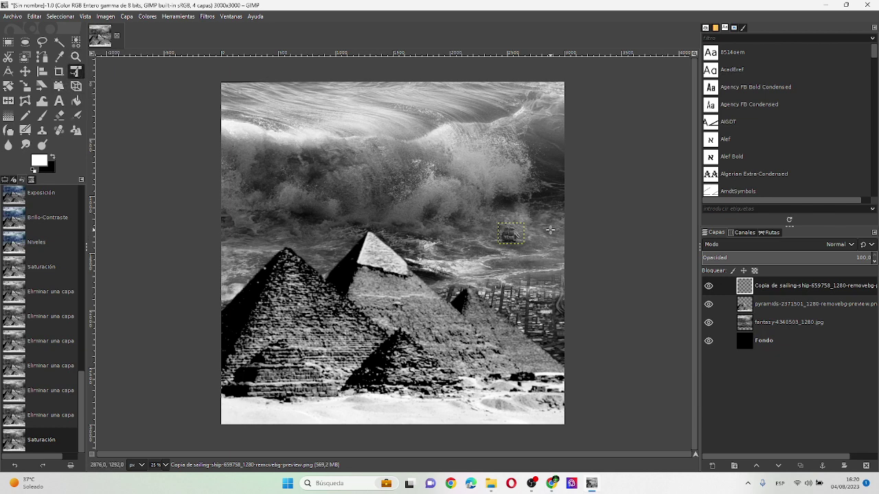
pyautogui.click(513, 235)
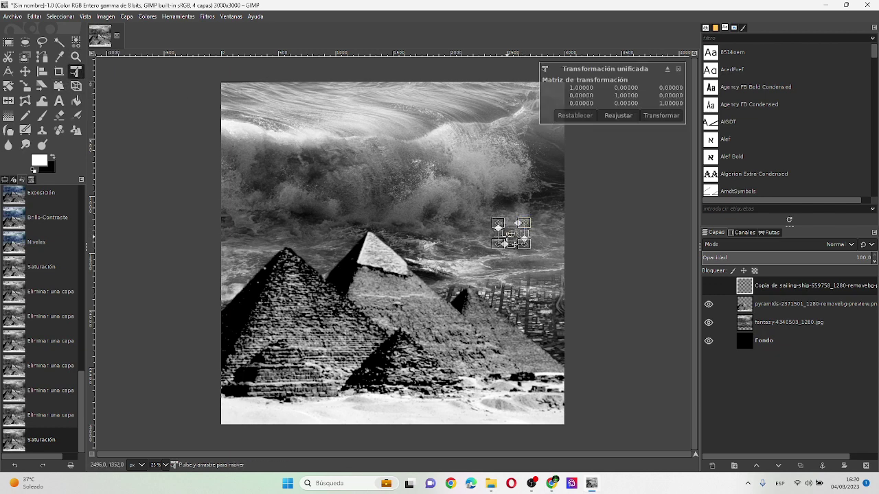
pyautogui.moveTo(514, 245)
pyautogui.mouseDown()
pyautogui.moveTo(278, 129)
pyautogui.moveTo(322, 77)
pyautogui.mouseUp()
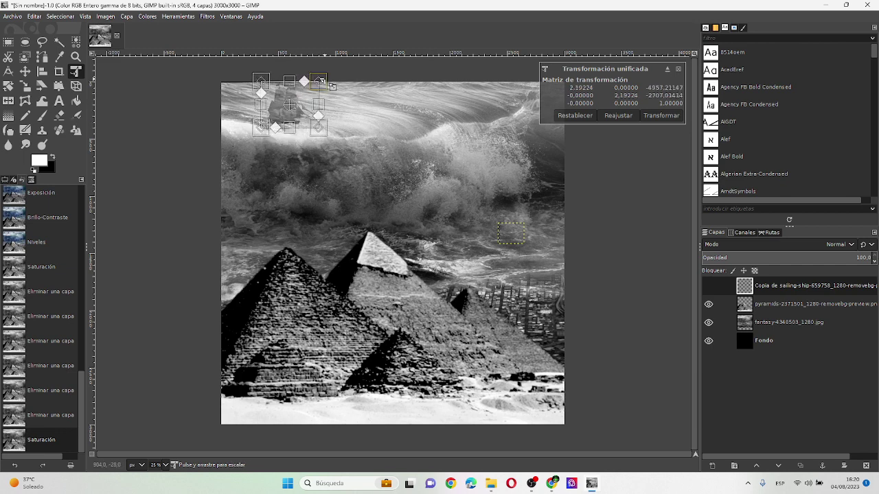
pyautogui.click(657, 116)
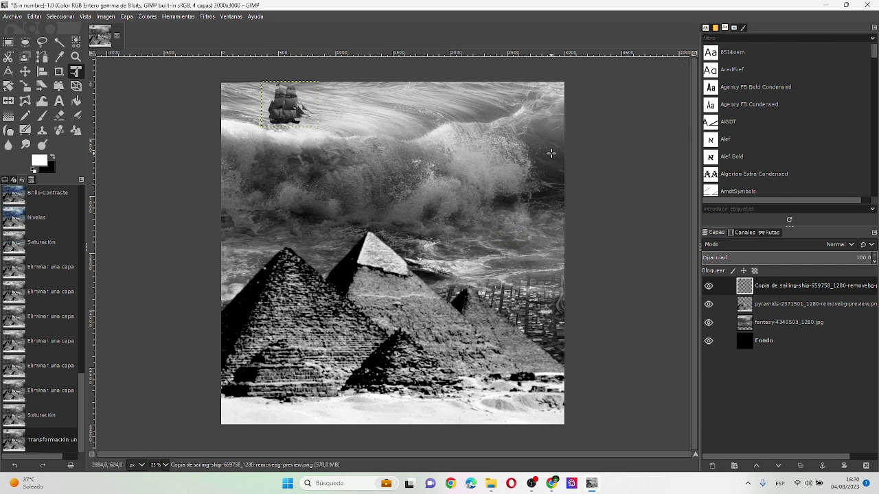
# Reposition the ship along the top edge onto the wave crest
pyautogui.moveTo(287, 112); pyautogui.dragTo(245, 118)
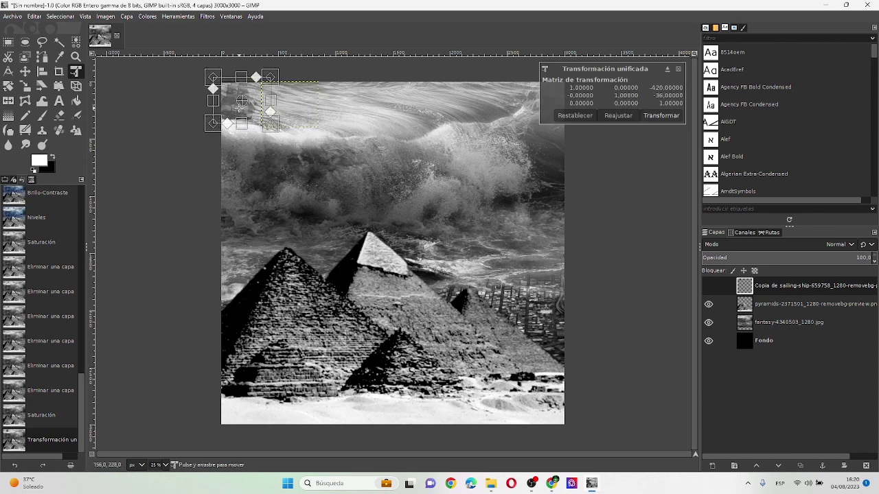
pyautogui.click(660, 115)
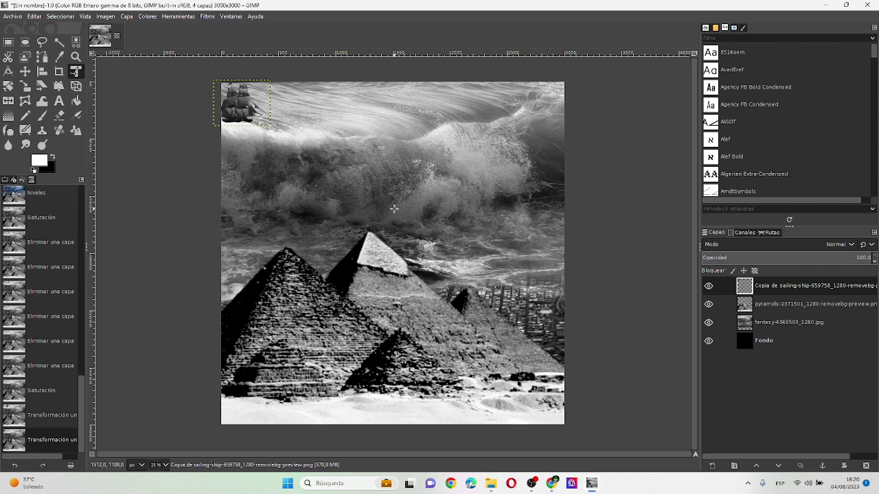
pyautogui.click(231, 108)
pyautogui.moveTo(232, 110)
pyautogui.mouseDown()
pyautogui.moveTo(344, 118)
pyautogui.moveTo(492, 255)
pyautogui.moveTo(352, 120)
pyautogui.mouseUp()
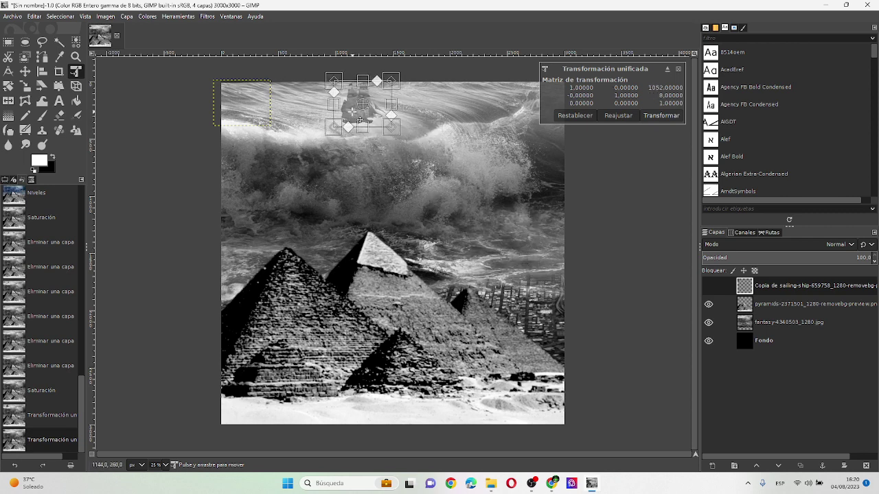
pyautogui.click(661, 115)
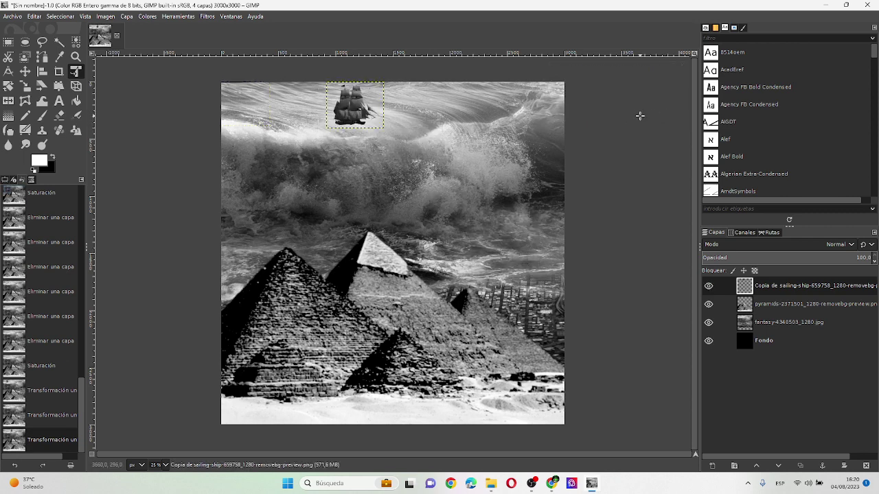
# Cancel a stray transform on the background layers and reselect the ship layer
pyautogui.click(772, 346)
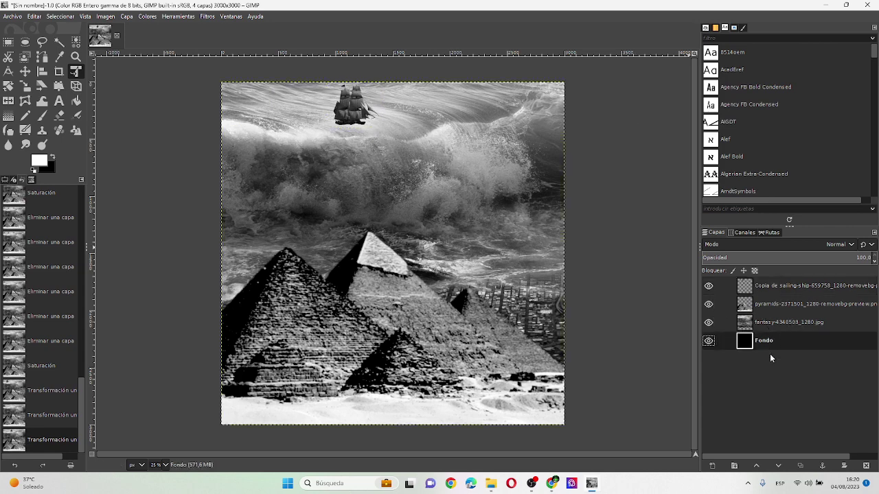
pyautogui.click(321, 81)
pyautogui.click(796, 323)
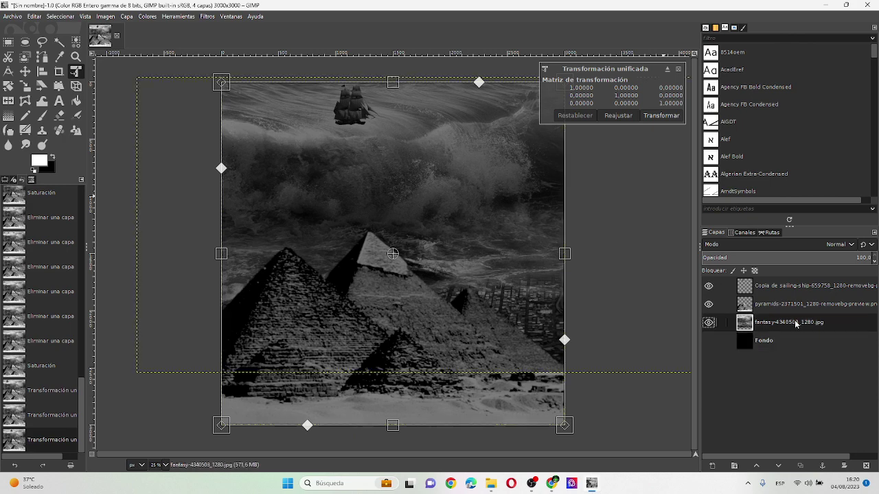
pyautogui.click(793, 306)
pyautogui.click(788, 291)
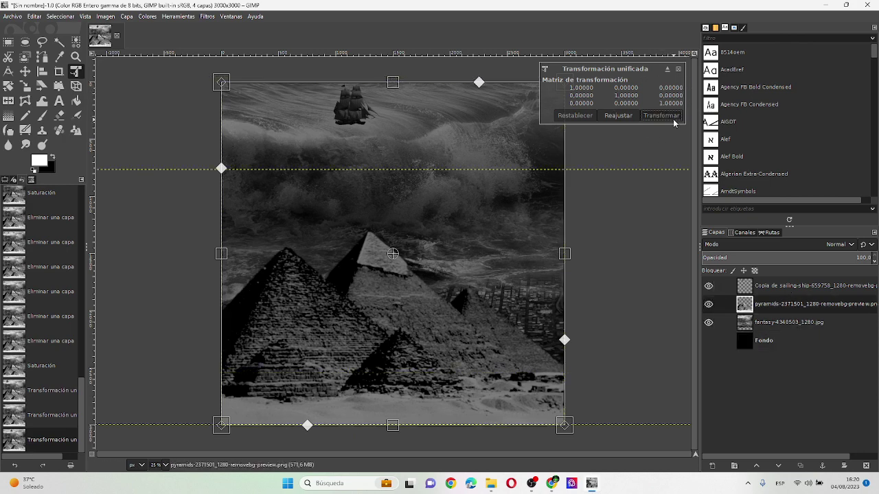
pyautogui.click(661, 115)
# Tilt the ship about 13.7° with the Rotate tool, then select the Fondo layer
pyautogui.click(401, 120)
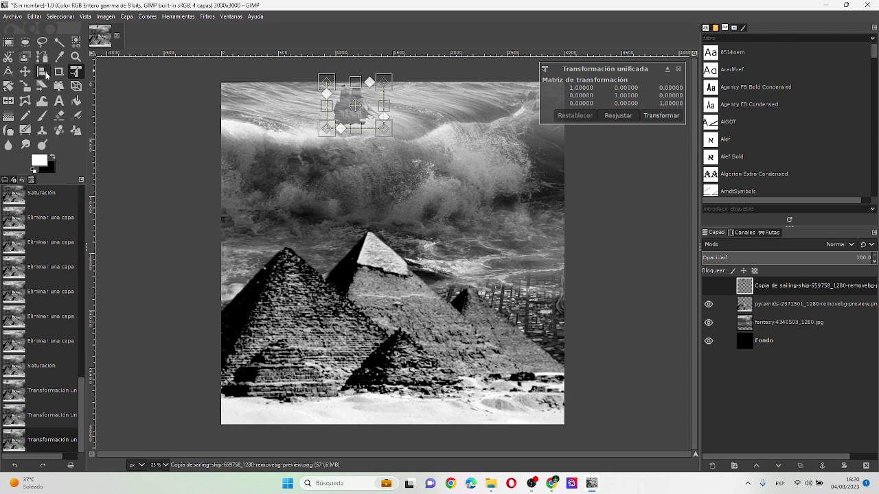
pyautogui.click(8, 85)
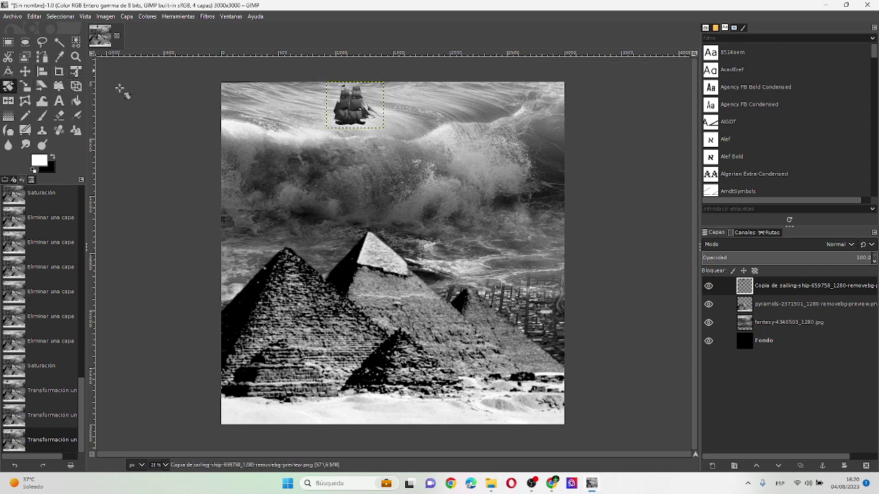
pyautogui.click(355, 105)
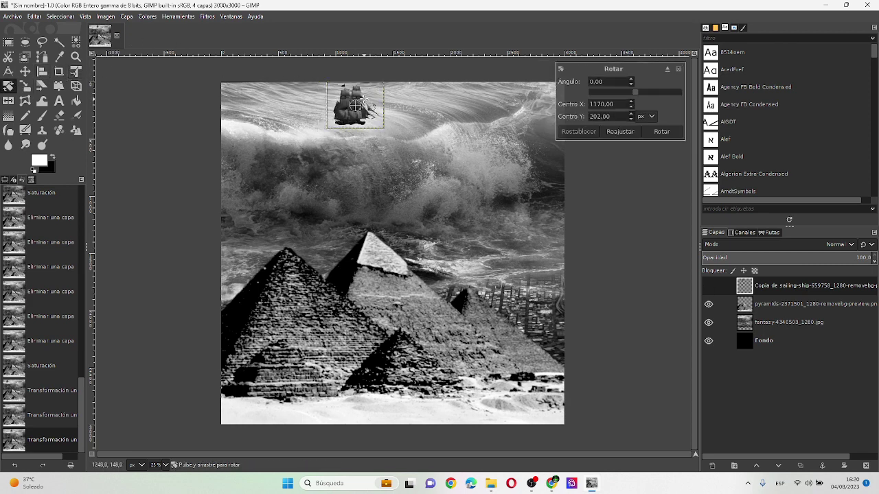
pyautogui.moveTo(362, 103); pyautogui.dragTo(363, 102)
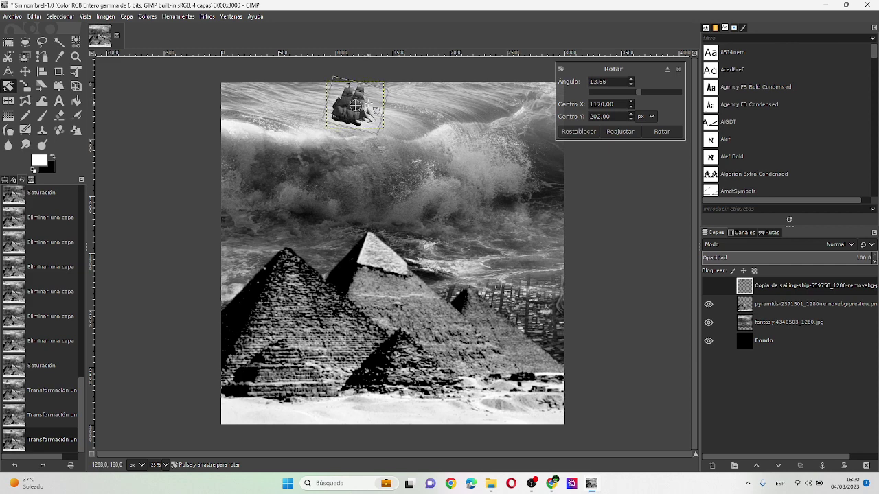
pyautogui.click(663, 133)
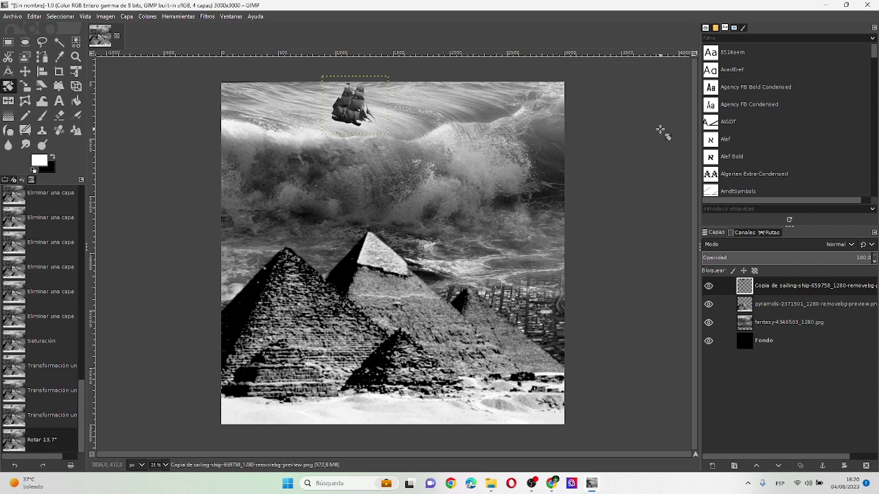
pyautogui.click(765, 342)
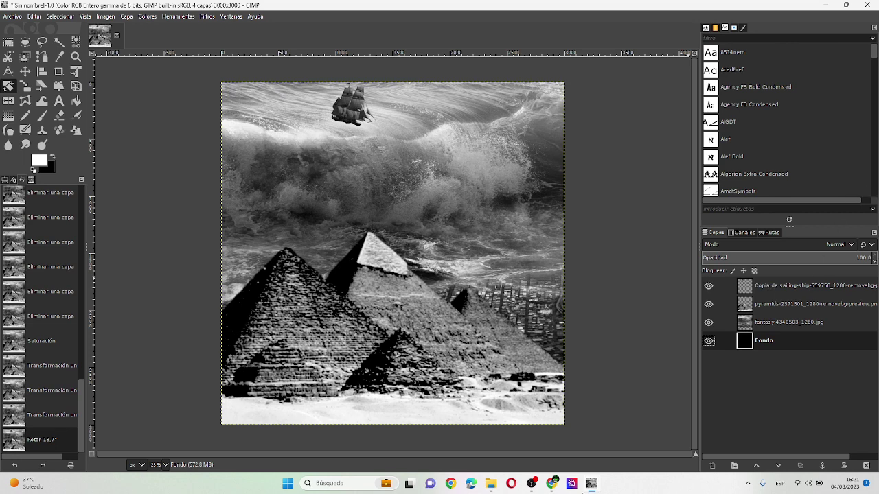
# From Descargas, preview tv-629232 and drag it onto the GIMP canvas as a new layer
pyautogui.click(487, 489)
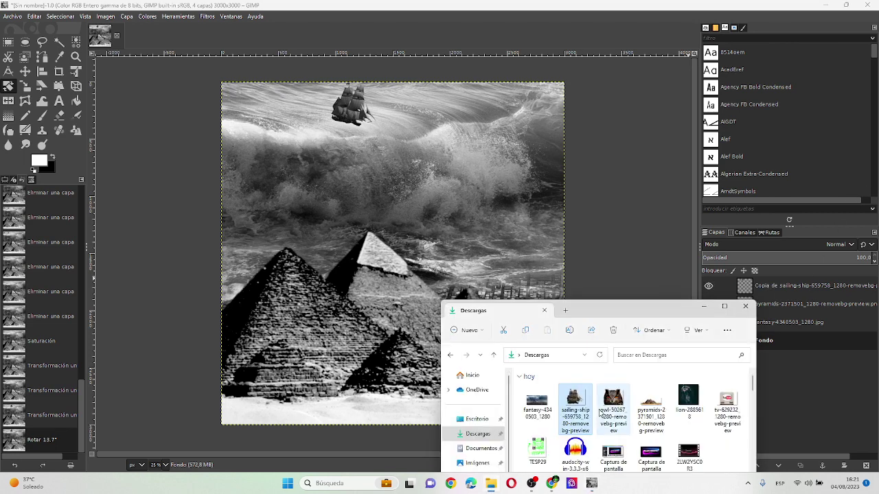
pyautogui.click(612, 407)
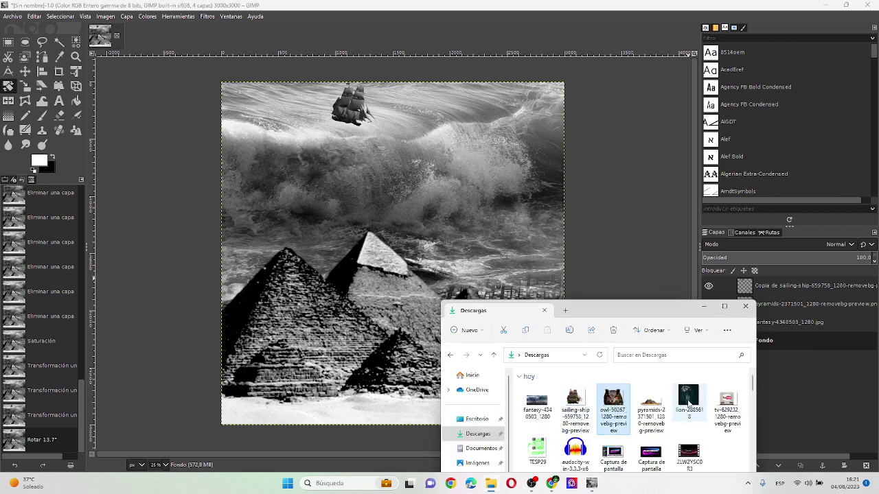
pyautogui.keyDown('ctrl'); pyautogui.click(663, 409); pyautogui.keyUp('ctrl')
pyautogui.click(729, 405)
pyautogui.doubleClick(729, 405)
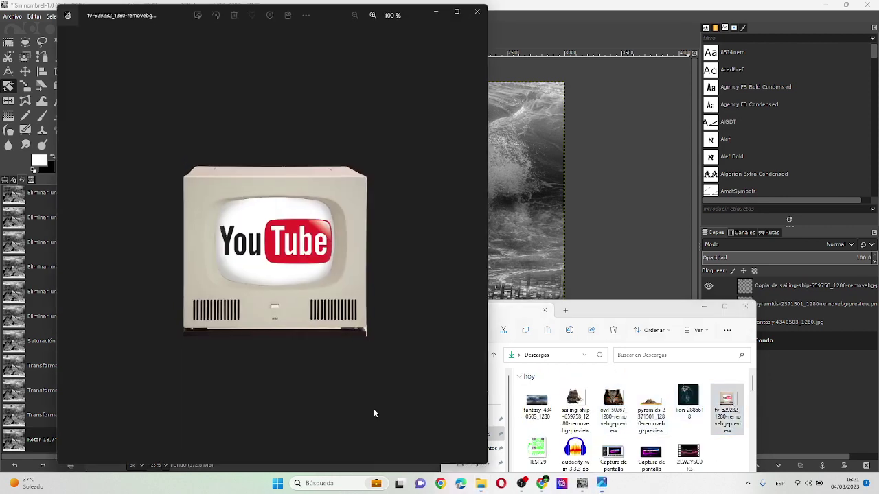
pyautogui.click(473, 9)
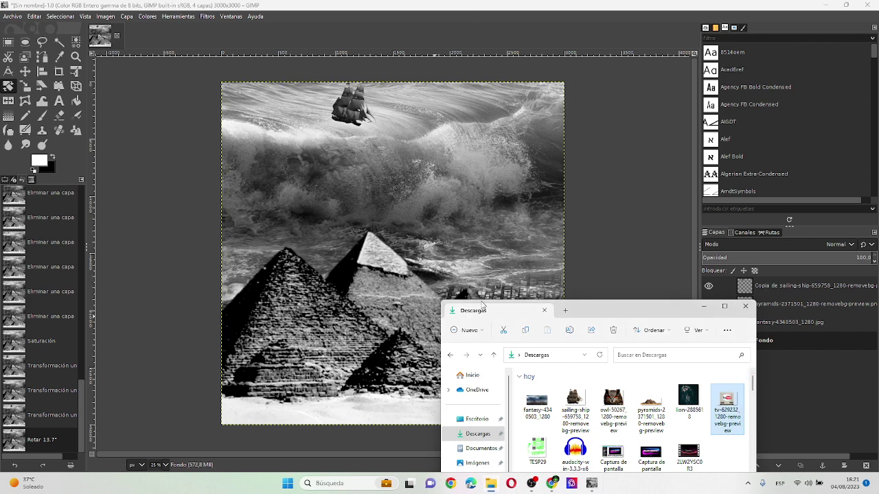
pyautogui.moveTo(278, 396); pyautogui.dragTo(304, 371)
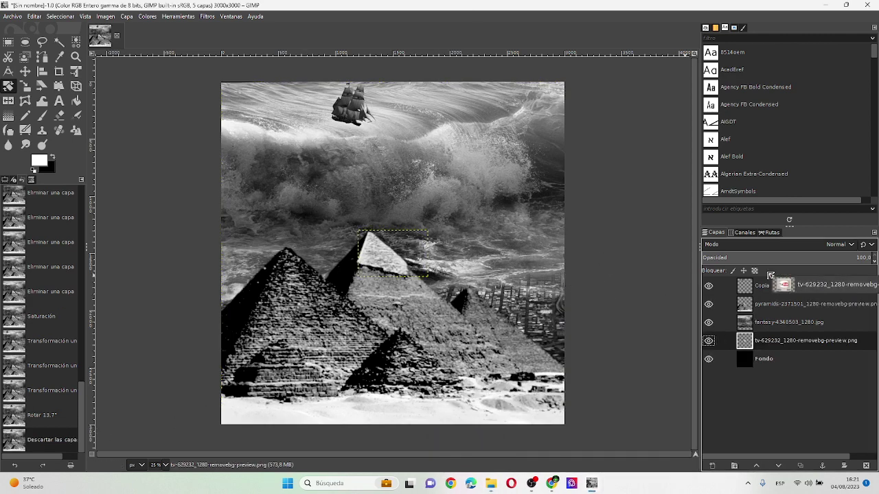
# Move the TV layer to the top of the stack and place it bottom-right
pyautogui.moveTo(768, 345); pyautogui.dragTo(762, 283)
pyautogui.click(418, 252)
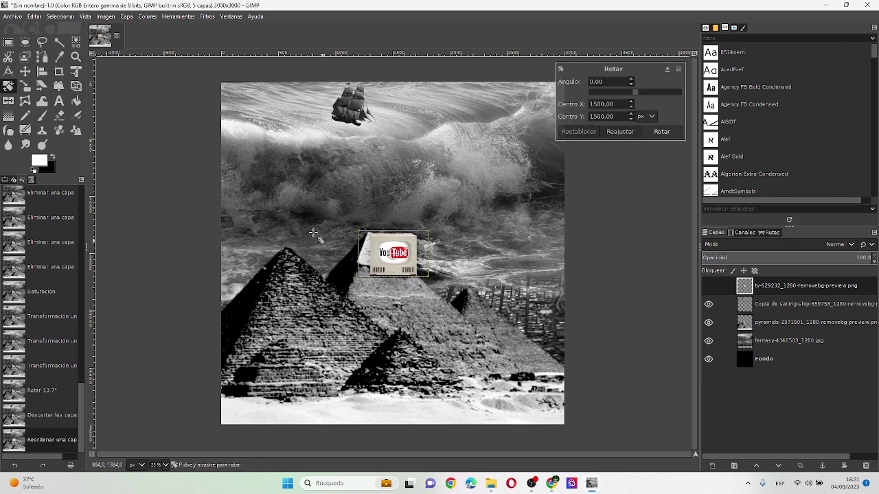
pyautogui.click(74, 73)
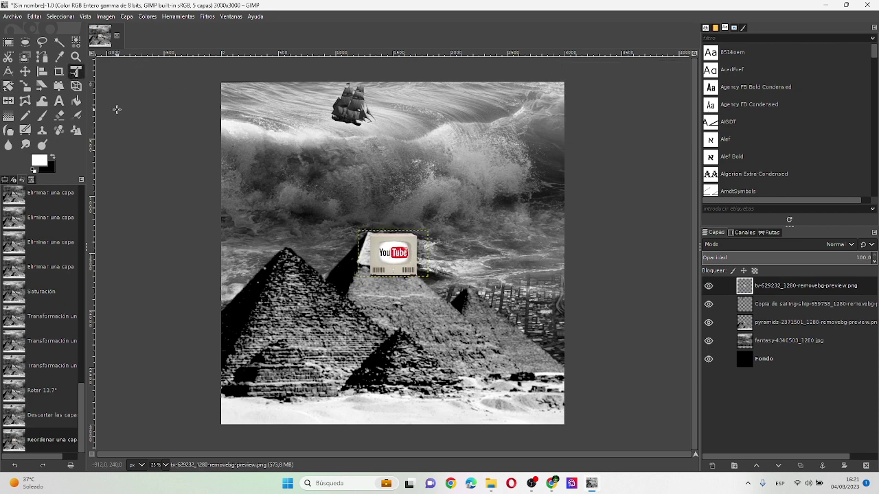
pyautogui.click(404, 255)
pyautogui.moveTo(404, 255)
pyautogui.mouseDown()
pyautogui.moveTo(529, 401)
pyautogui.moveTo(547, 403)
pyautogui.mouseUp()
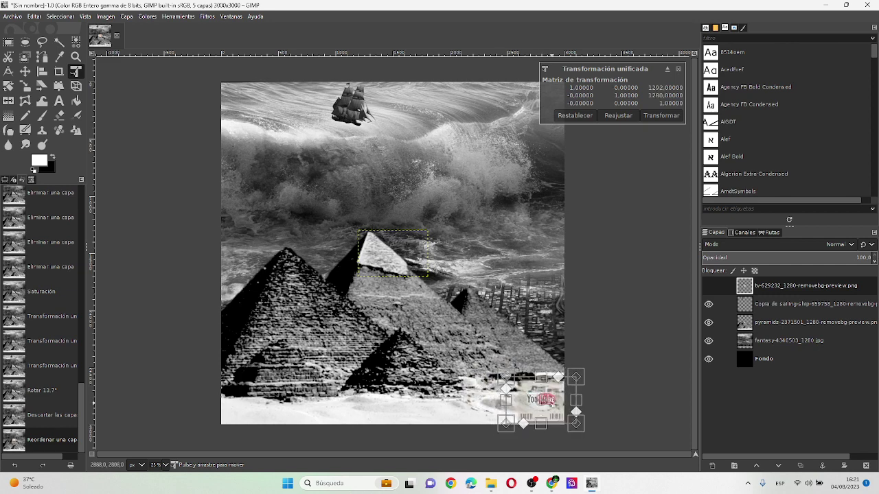
pyautogui.click(655, 115)
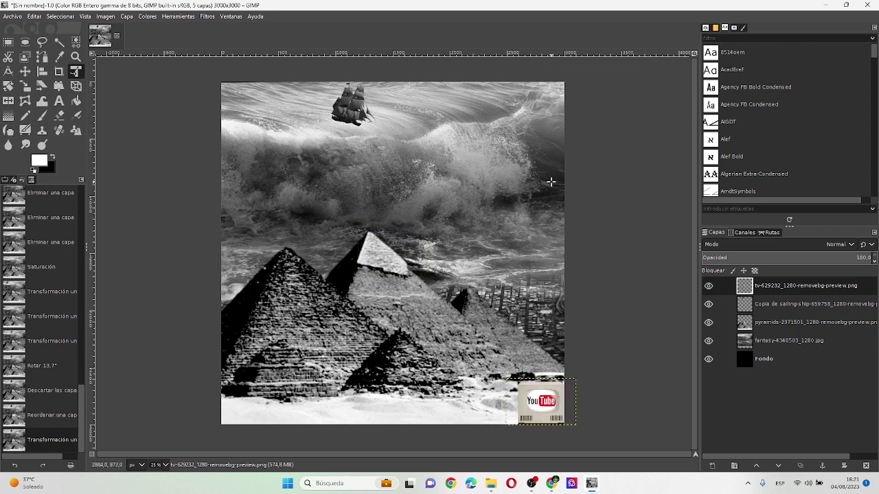
# Shrink the YouTube TV logo to about 62% in the lower-right corner
pyautogui.click(557, 406)
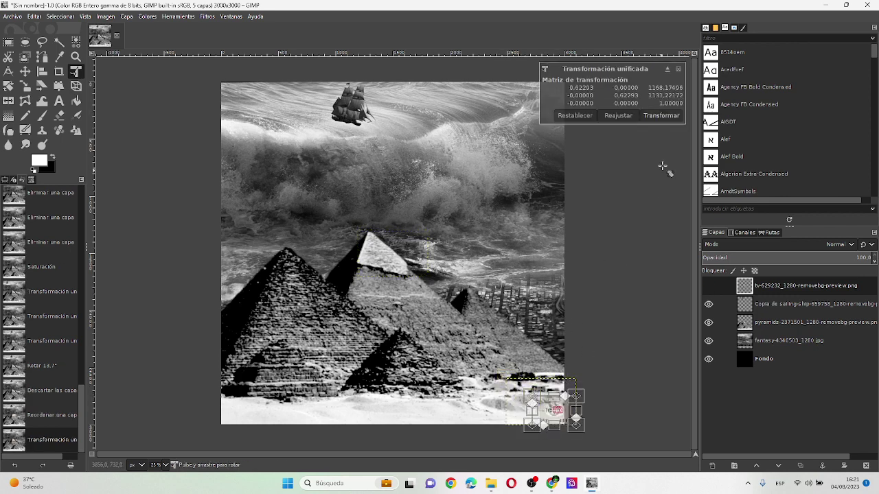
pyautogui.click(677, 115)
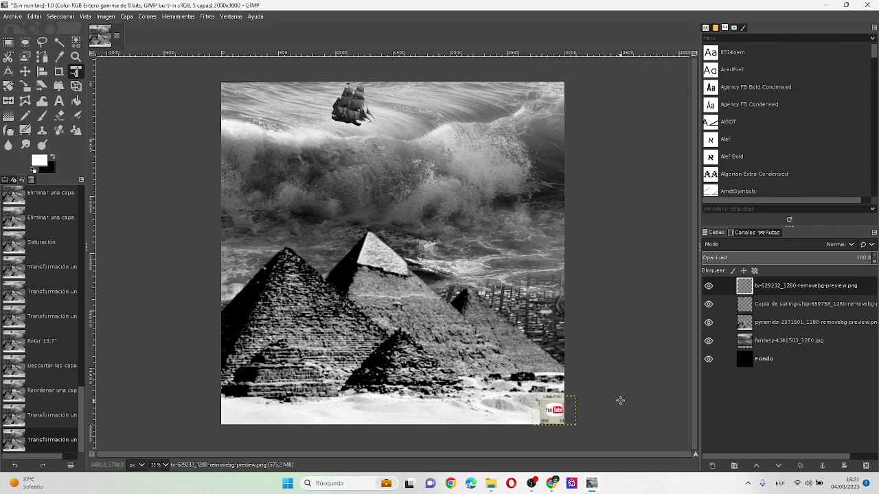
pyautogui.click(549, 420)
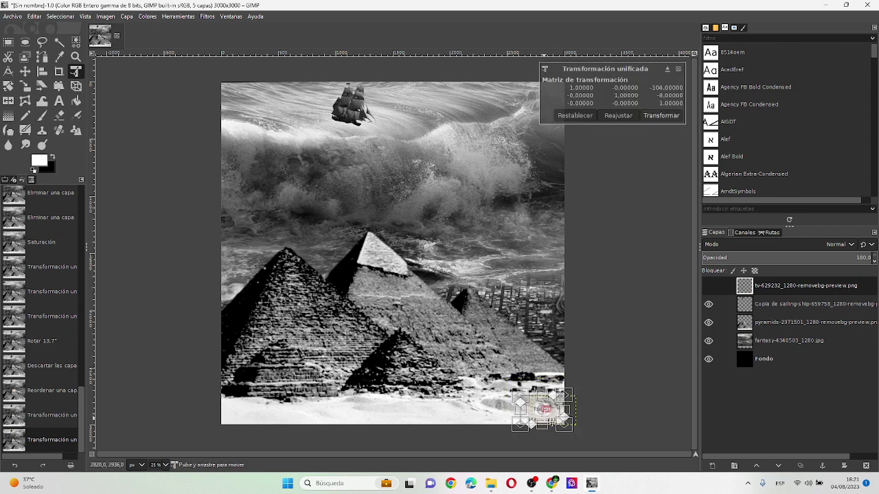
pyautogui.click(781, 357)
pyautogui.click(661, 115)
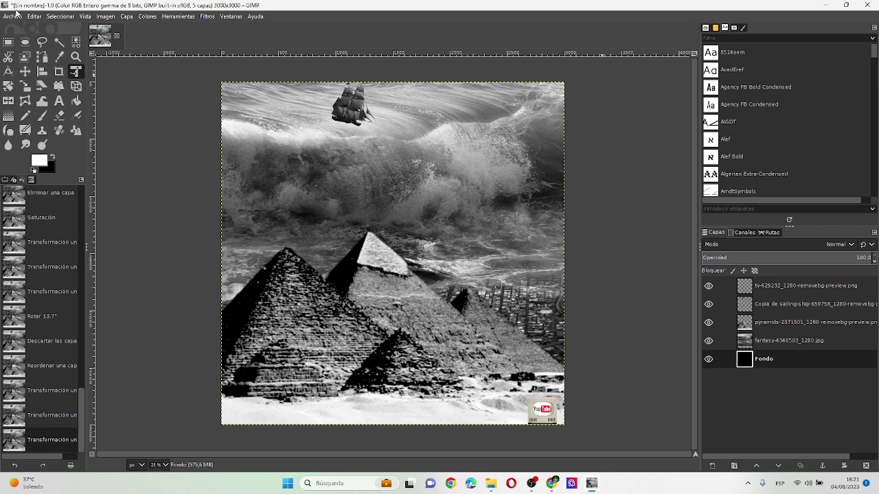
# Select the pyramids layer and open the Edge-Detect Neon filter at radius 5, intensity 0
pyautogui.click(172, 16)
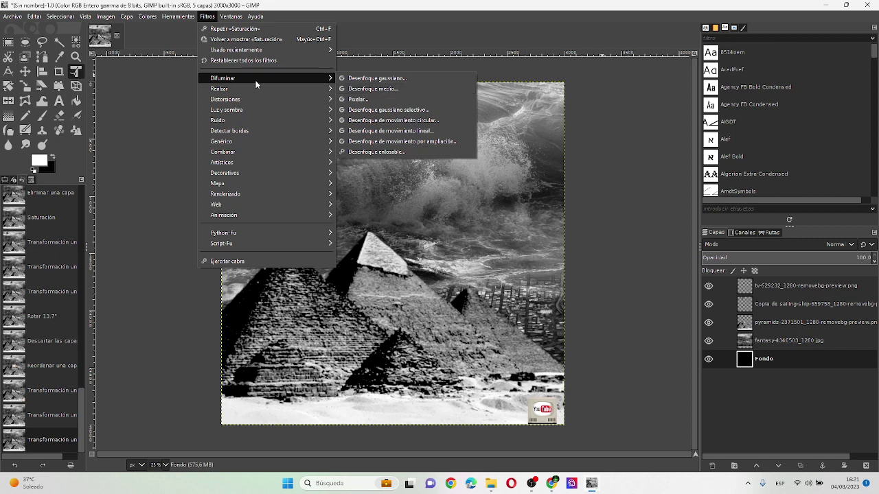
pyautogui.click(779, 343)
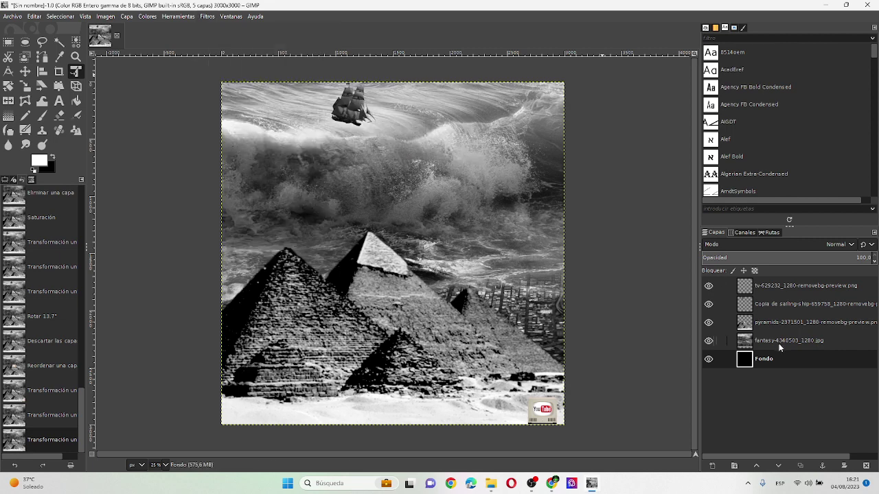
pyautogui.click(732, 336)
pyautogui.click(779, 322)
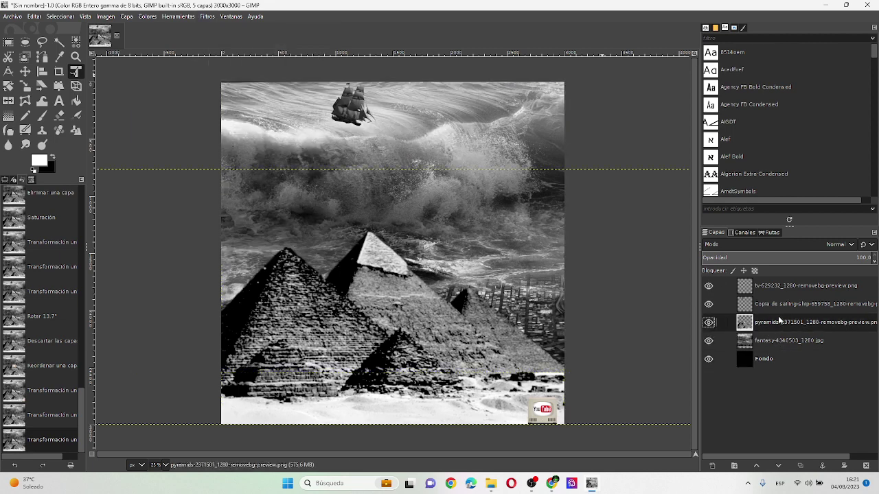
pyautogui.click(206, 15)
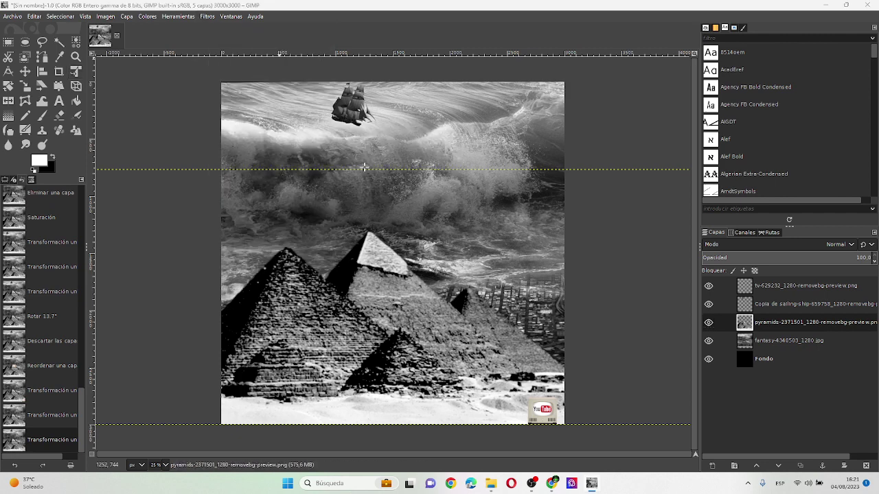
pyautogui.click(357, 162)
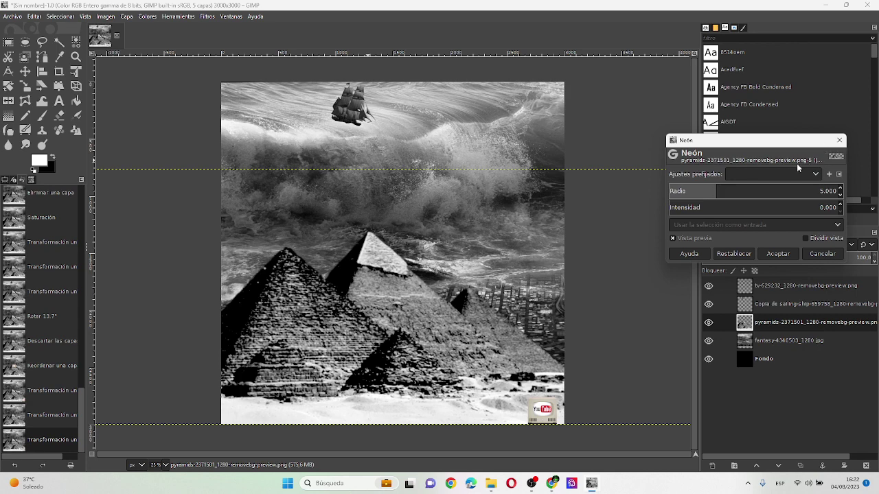
# Cancel Neon, reopen it with the radius lowered to minimum, then close it unapplied
pyautogui.click(816, 254)
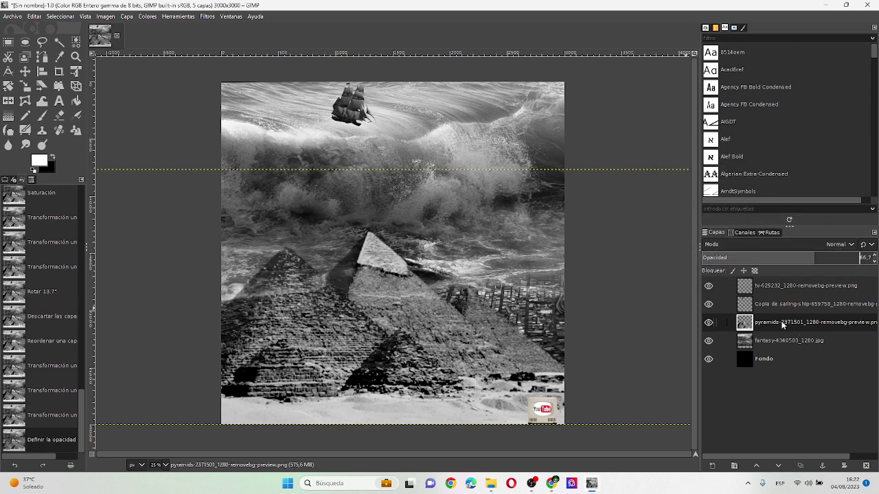
pyautogui.hotkey('ctrl', 'shift', 'f')
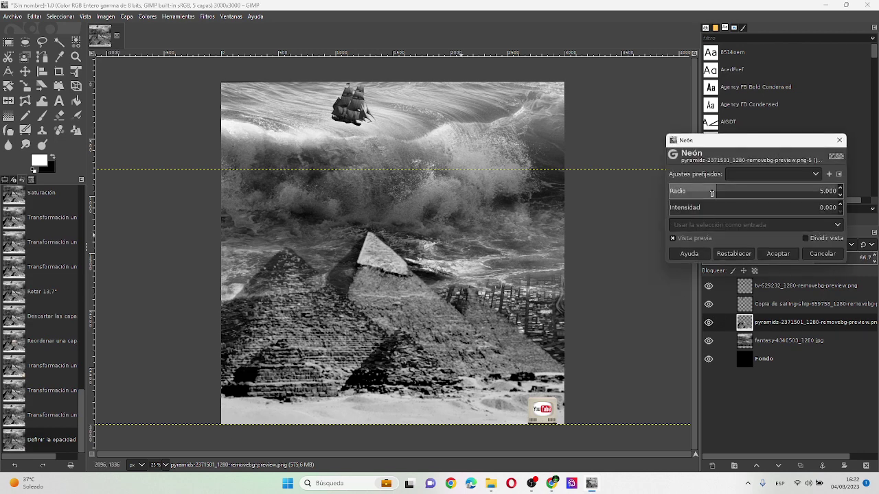
pyautogui.click(757, 192)
pyautogui.moveTo(652, 195); pyautogui.dragTo(636, 194)
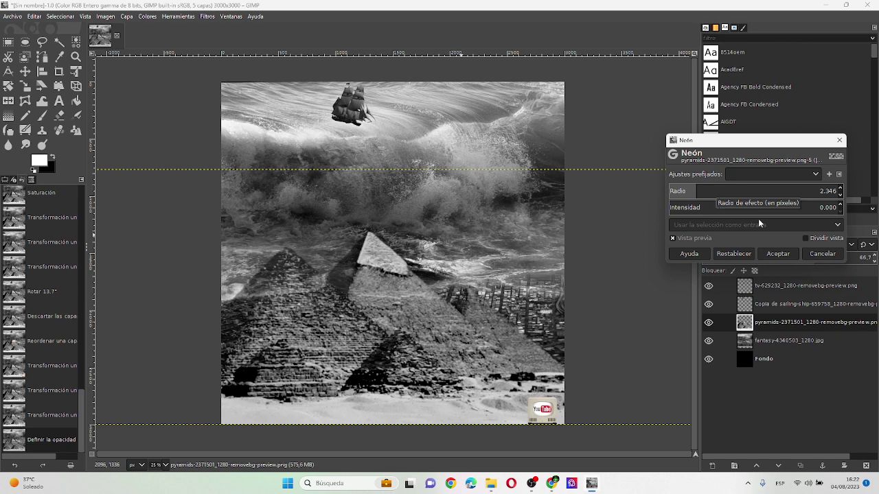
pyautogui.click(823, 252)
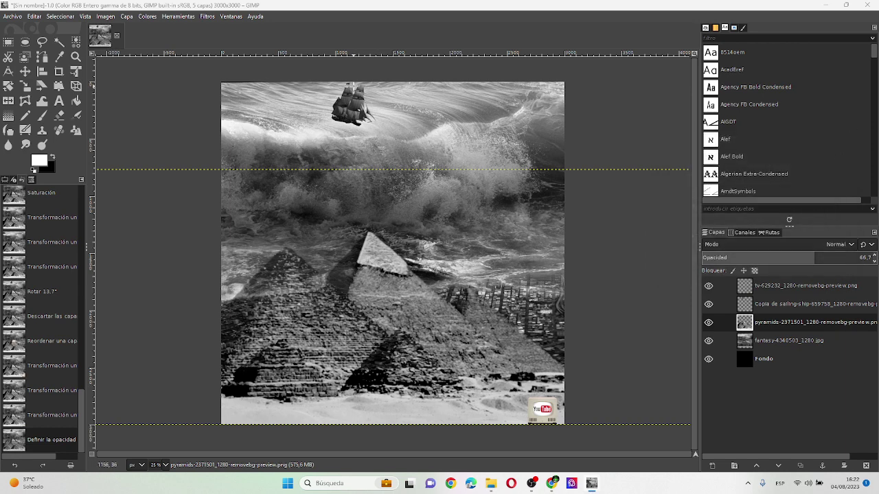
pyautogui.click(207, 18)
pyautogui.moveTo(224, 88)
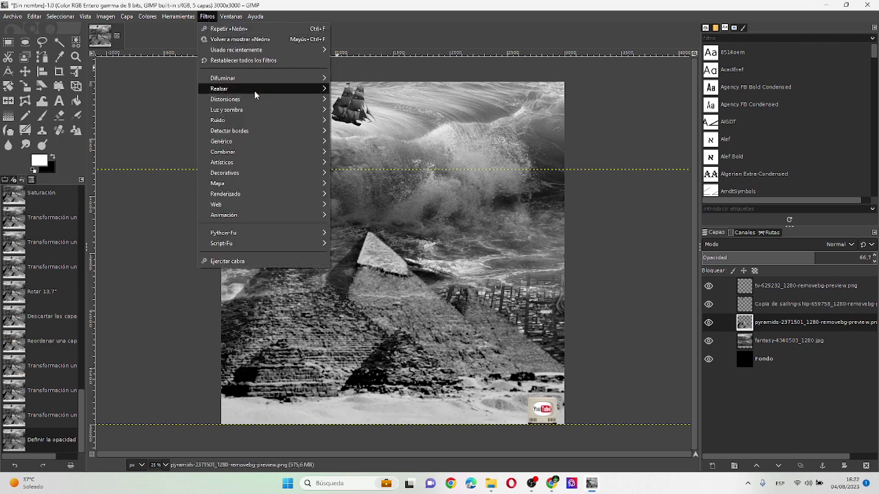
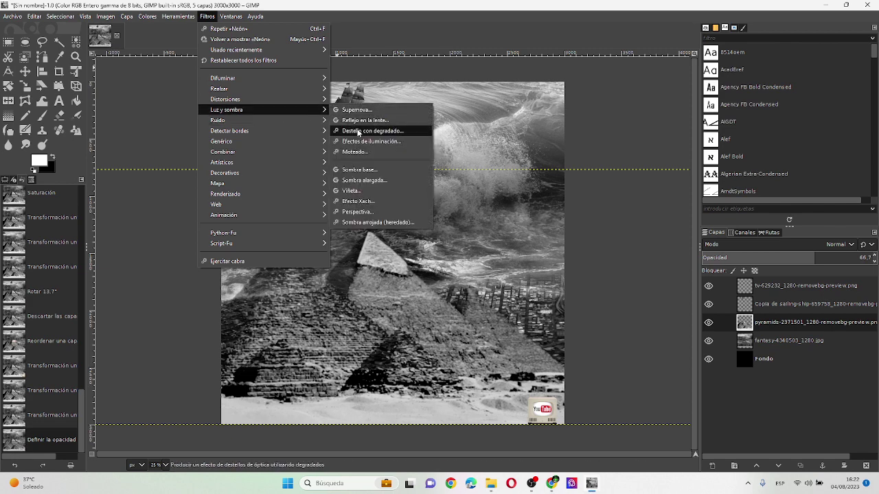
# Preview a large white Supernova flare beside the ship, then cancel it
pyautogui.click(357, 110)
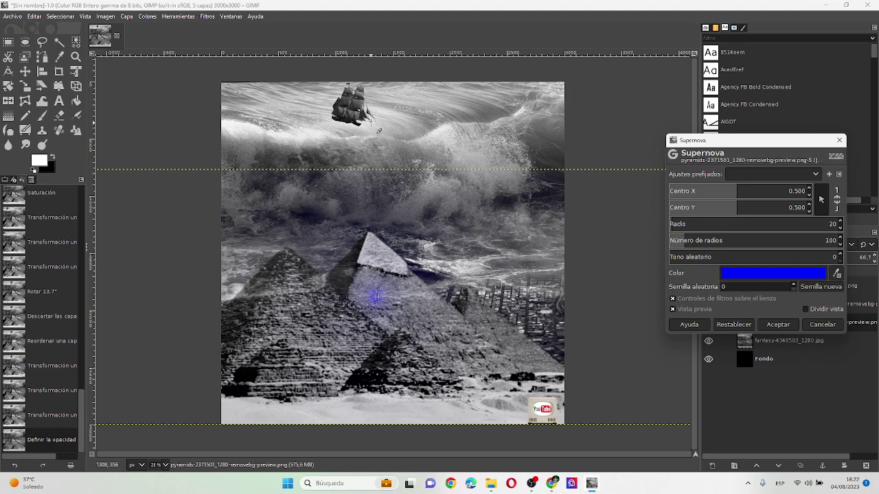
pyautogui.scroll(4, 377, 131)
pyautogui.scroll(2, 374, 122)
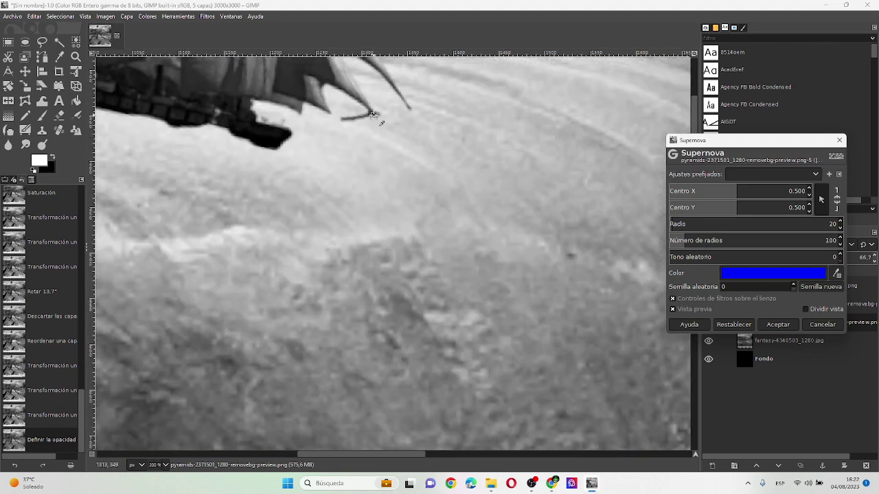
pyautogui.click(373, 113)
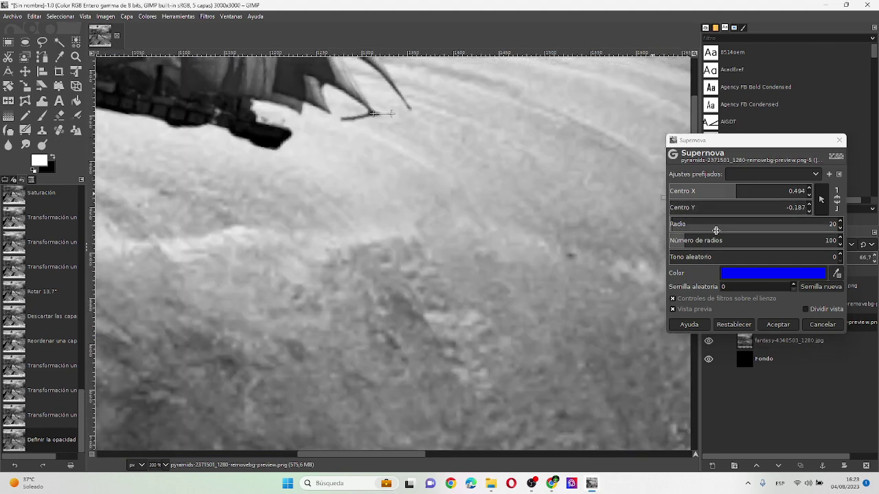
pyautogui.click(756, 275)
pyautogui.moveTo(713, 266); pyautogui.dragTo(641, 198)
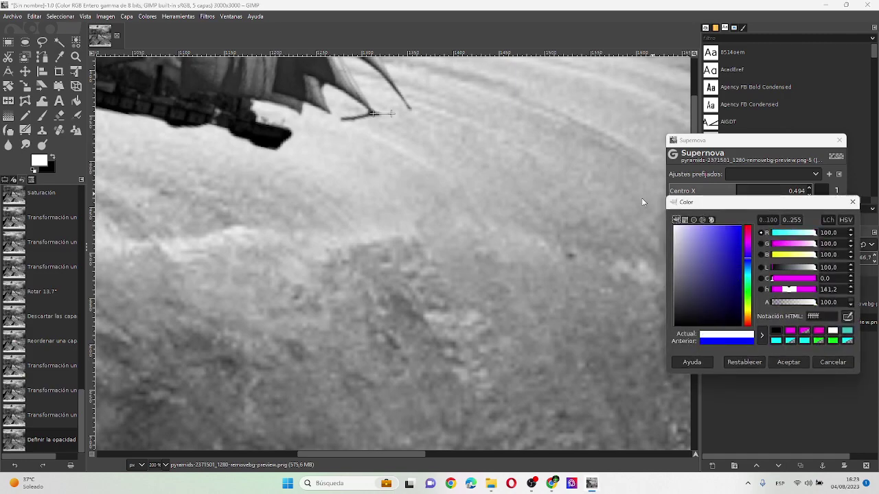
pyautogui.click(795, 364)
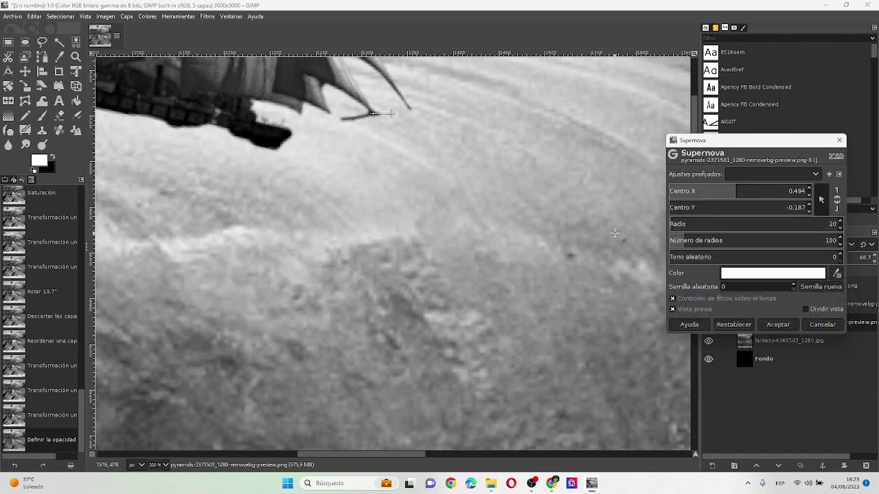
pyautogui.scroll(-2, 425, 215)
pyautogui.scroll(-3, 425, 215)
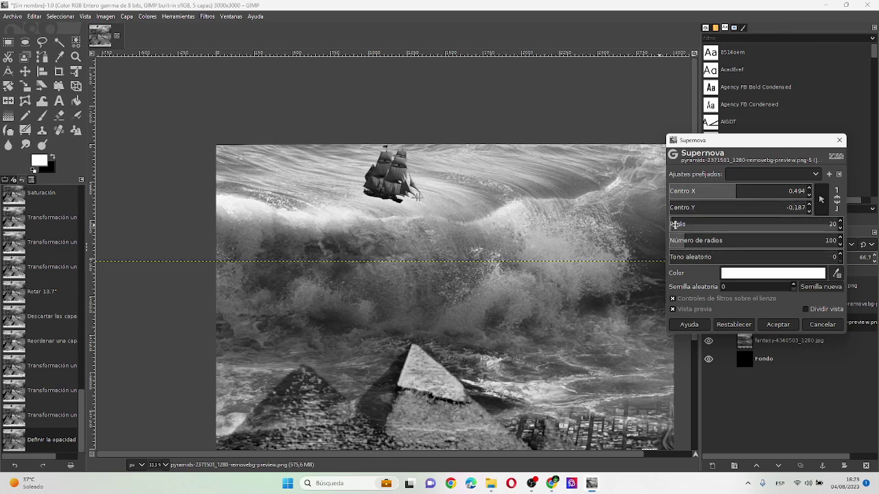
pyautogui.write('129')
pyautogui.press('Return')
pyautogui.moveTo(690, 224)
pyautogui.mouseDown()
pyautogui.moveTo(770, 227)
pyautogui.moveTo(686, 227)
pyautogui.mouseUp()
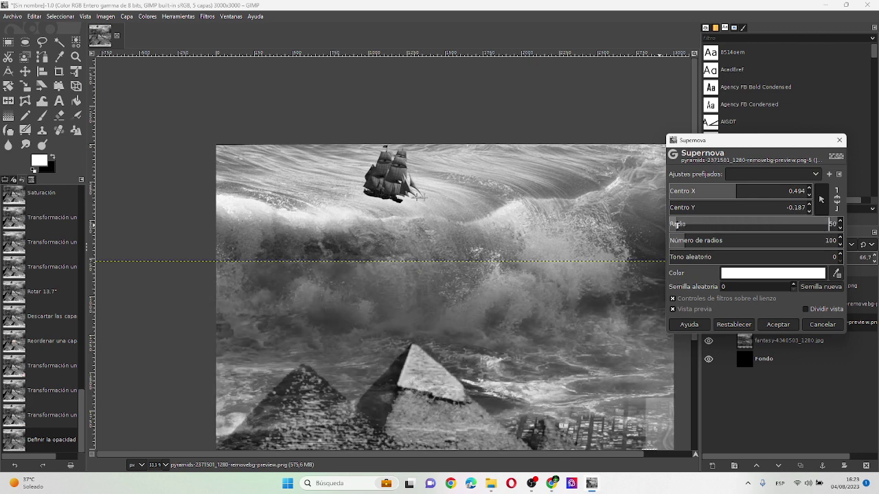
pyautogui.click(822, 324)
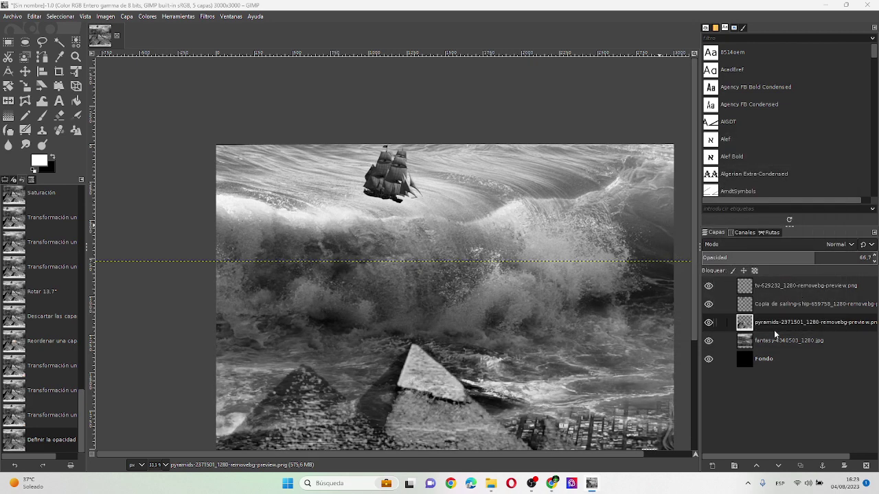
# On the ship layer, apply a white Supernova of radius 26 at the bowsprit tip
pyautogui.click(783, 304)
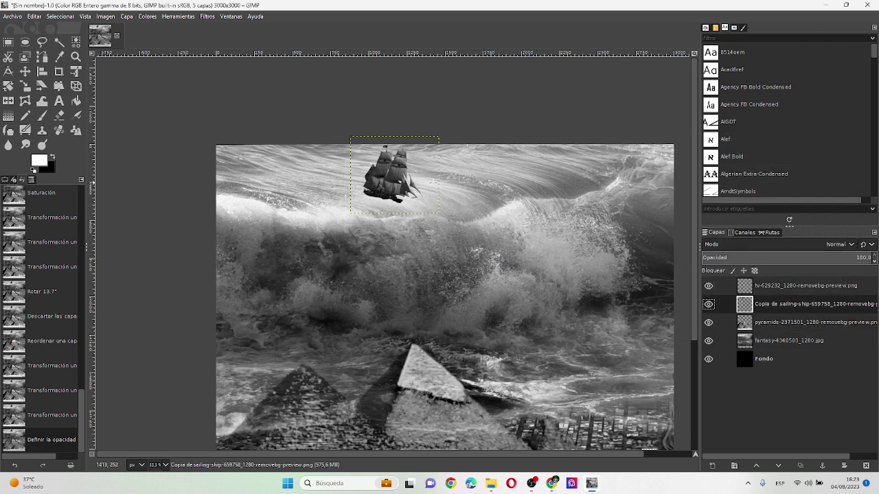
pyautogui.hotkey('ctrl', 'shift', 'f')
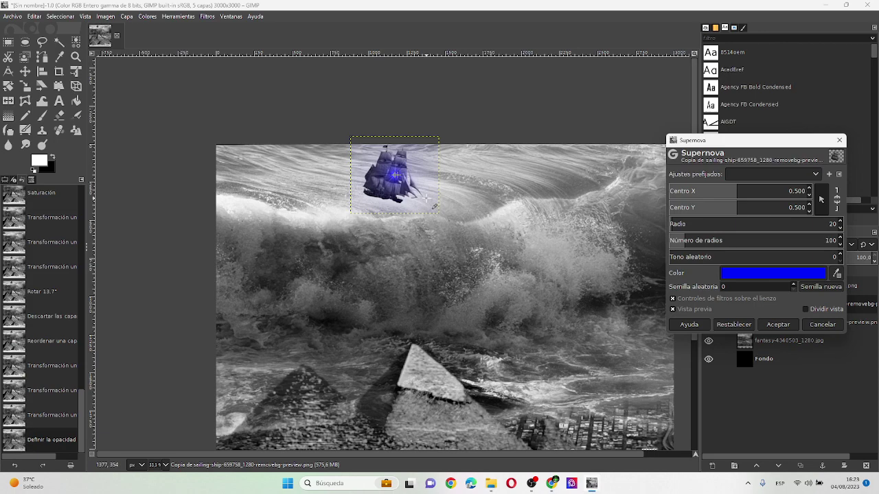
pyautogui.keyDown('ctrl'); pyautogui.scroll(4, 426, 199); pyautogui.keyUp('ctrl')
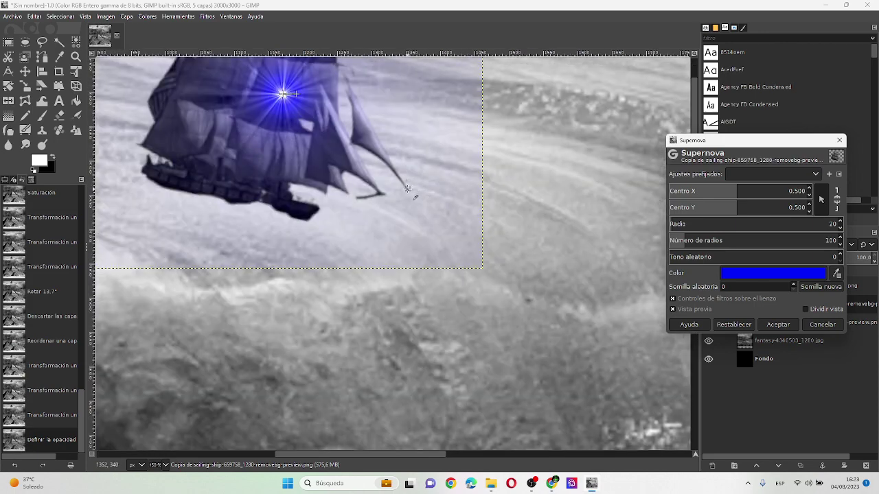
pyautogui.click(407, 188)
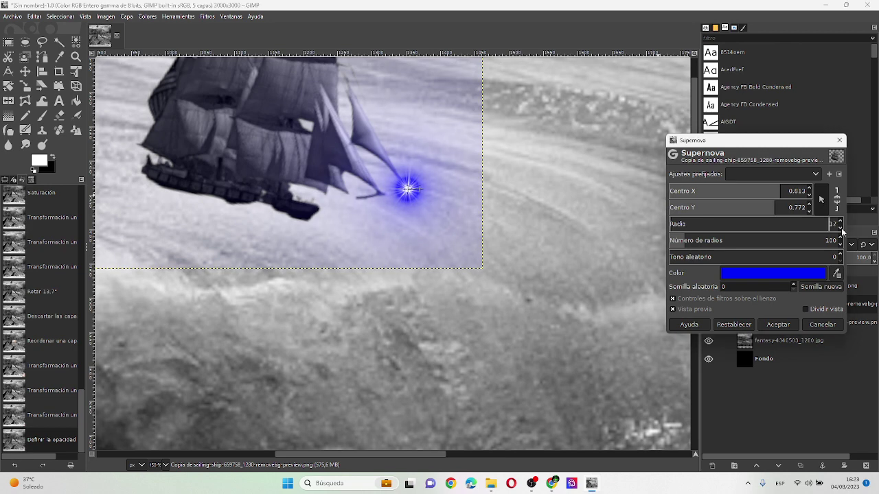
pyautogui.scroll(-15, 839, 227)
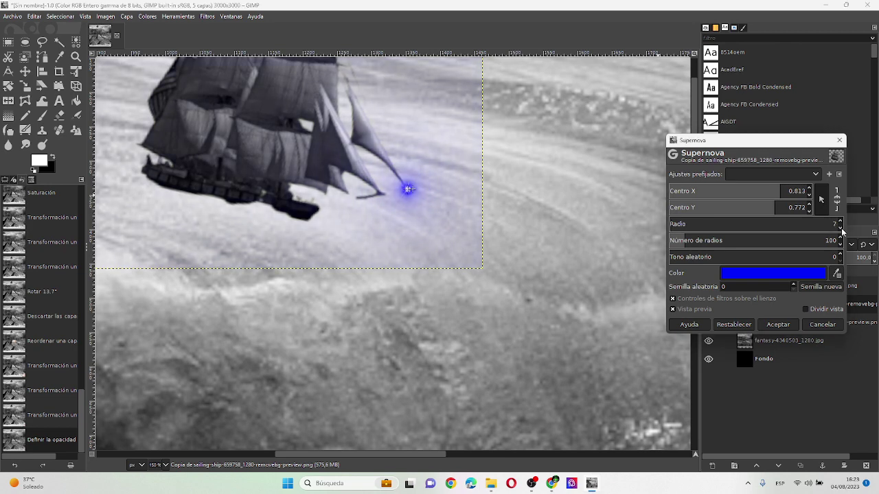
pyautogui.click(785, 273)
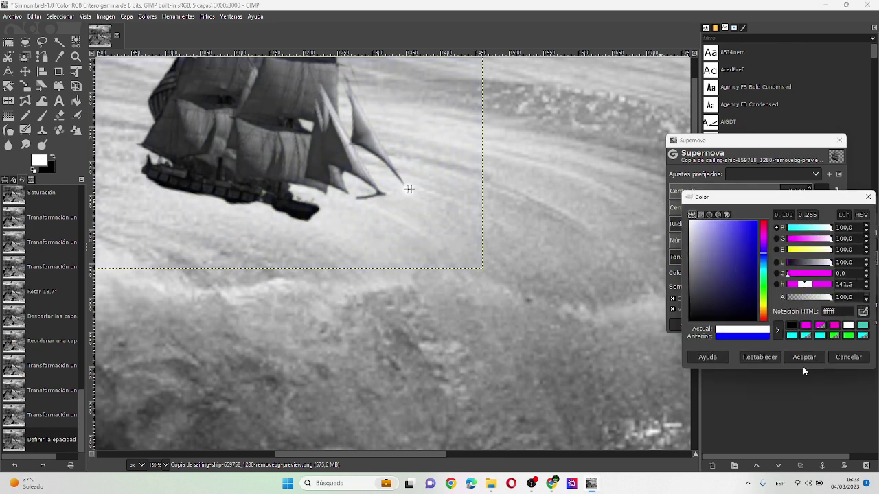
pyautogui.click(802, 358)
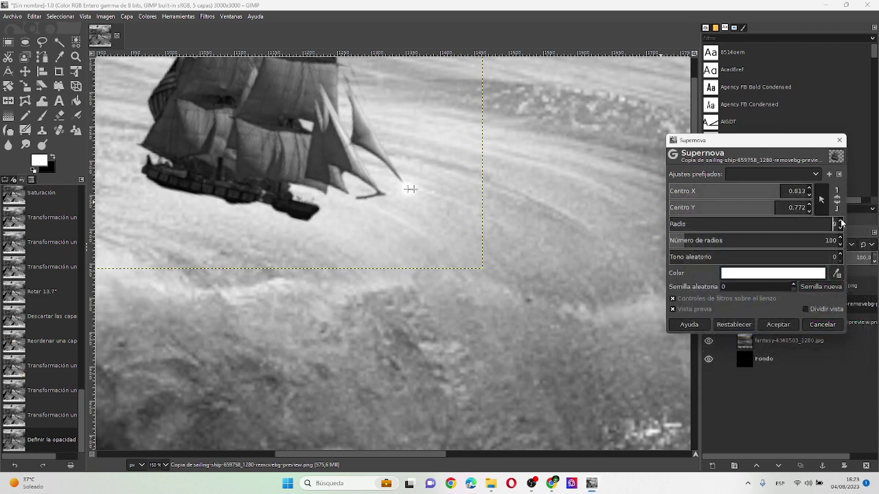
pyautogui.click(840, 220)
pyautogui.click(839, 220)
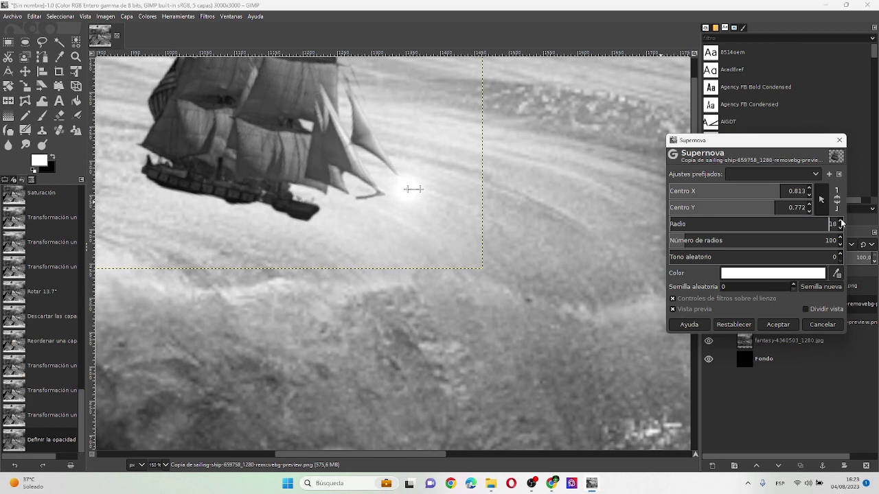
pyautogui.click(839, 220)
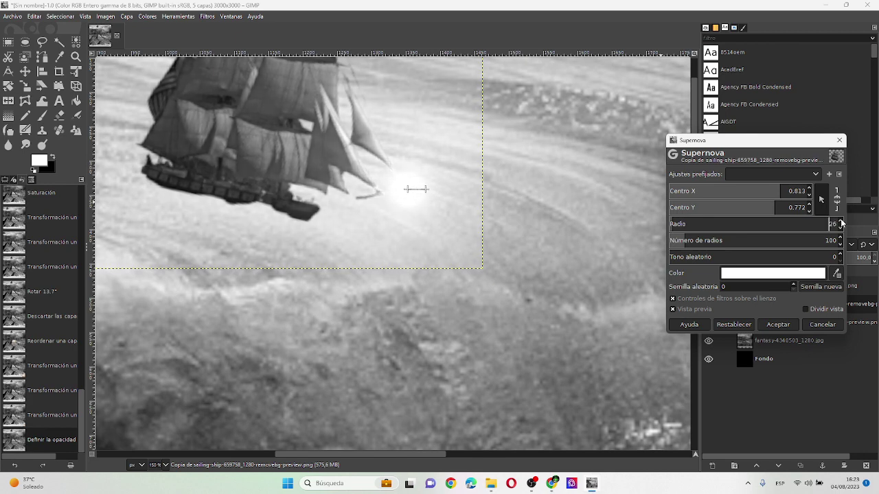
pyautogui.click(788, 325)
pyautogui.keyDown('ctrl'); pyautogui.scroll(-4, 388, 250); pyautogui.keyUp('ctrl')
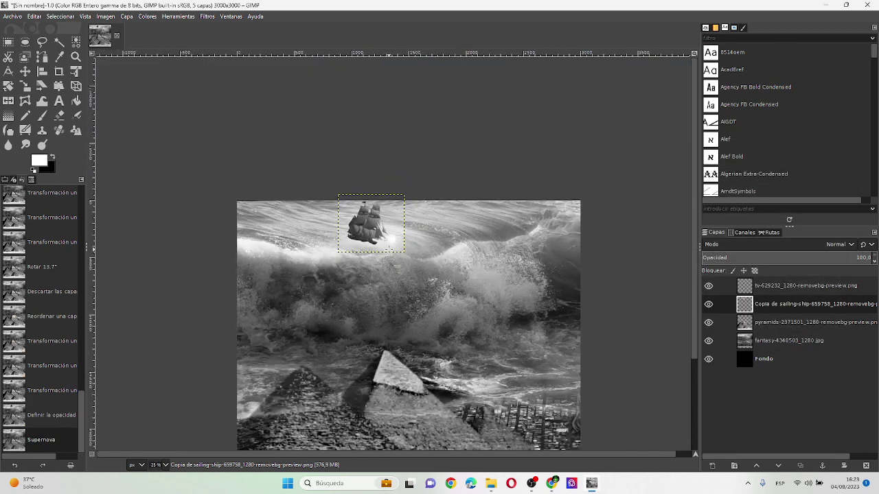
pyautogui.scroll(-3, 496, 314)
pyautogui.scroll(1, 478, 305)
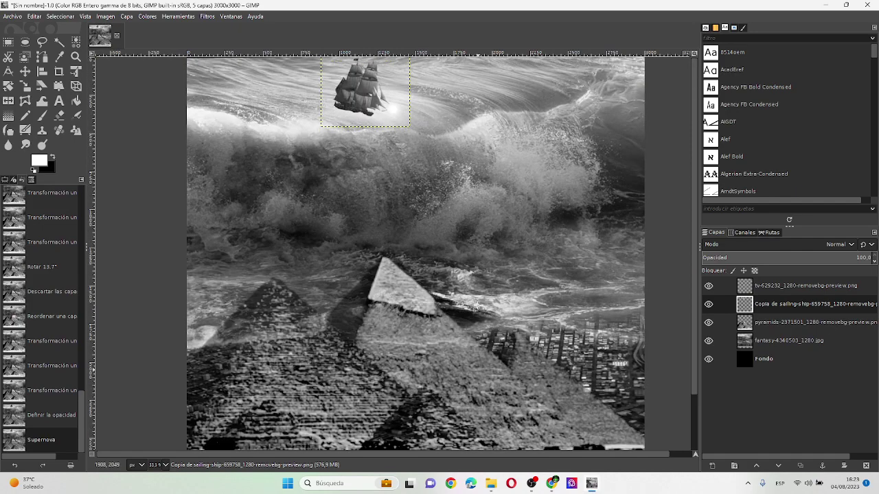
pyautogui.keyDown('ctrl'); pyautogui.scroll(-1, 477, 306); pyautogui.keyUp('ctrl')
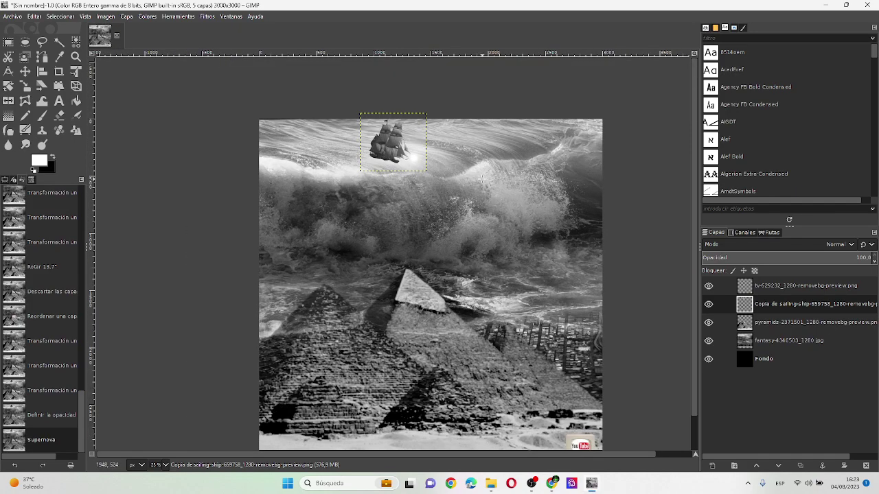
# On the pyramids layer, apply a white Supernova glow at the first pyramid's apex
pyautogui.click(775, 322)
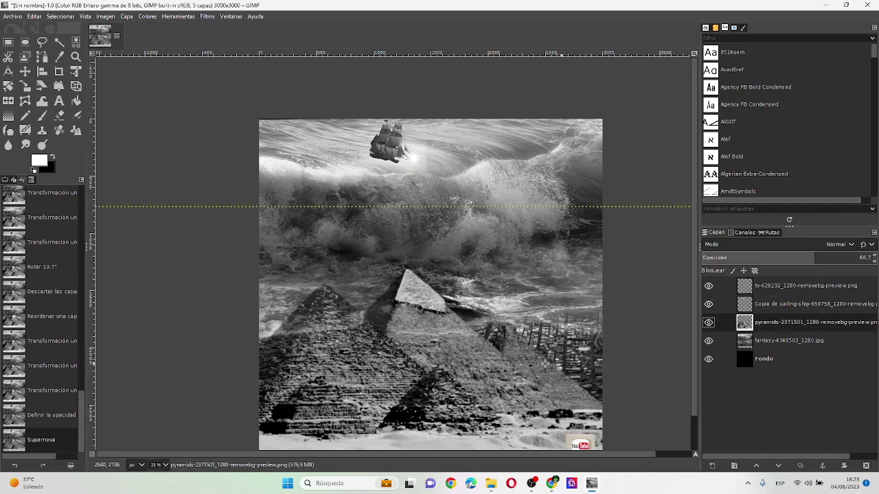
pyautogui.hotkey('ctrl', 'shift', 'f')
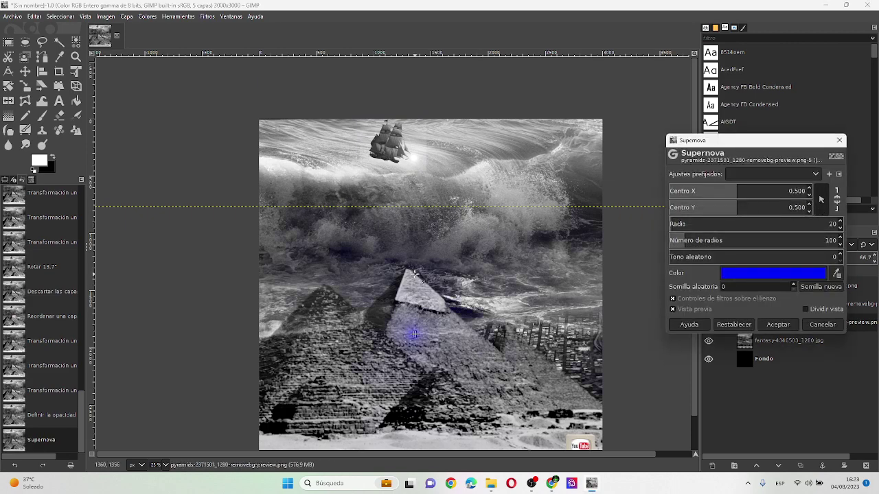
pyautogui.press('1')
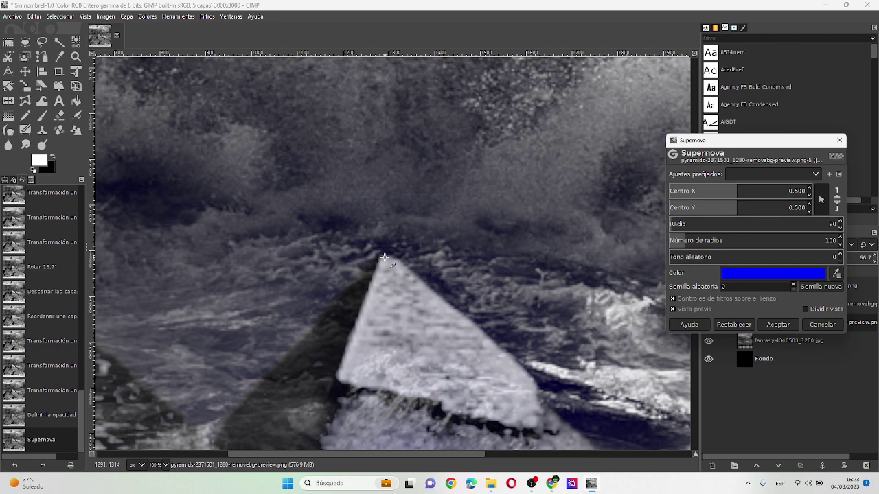
pyautogui.click(385, 257)
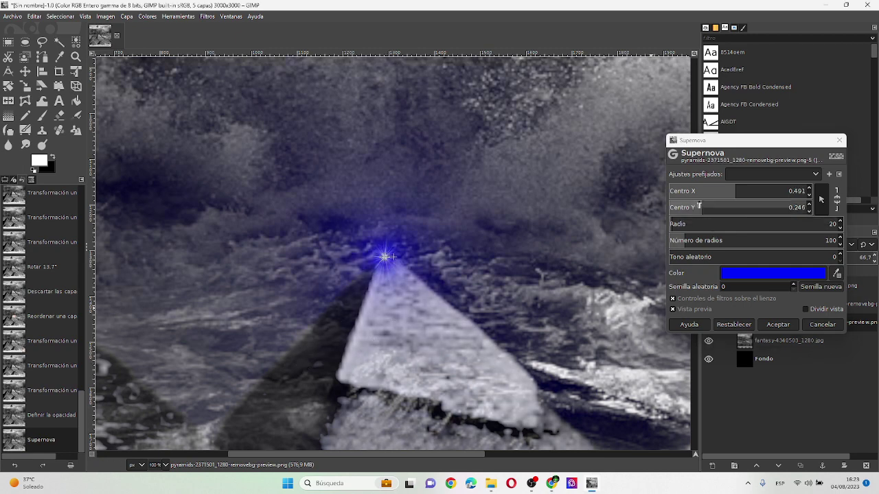
pyautogui.click(768, 274)
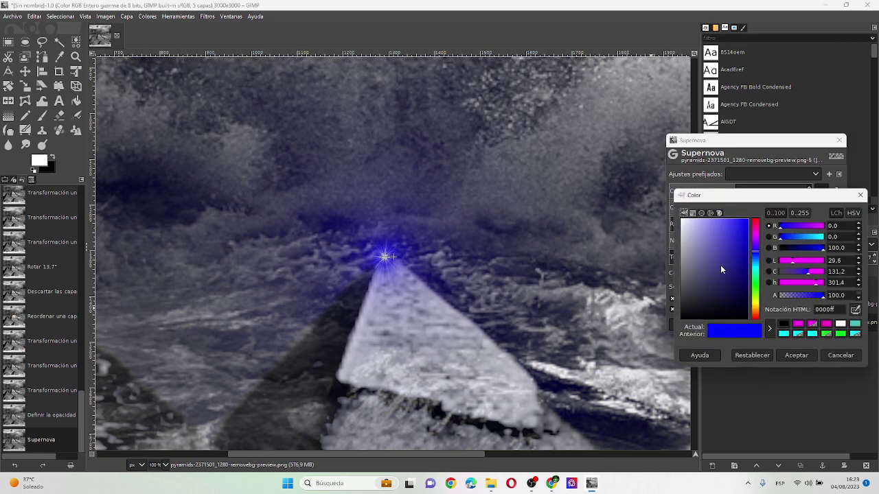
pyautogui.moveTo(720, 265); pyautogui.dragTo(663, 186)
pyautogui.click(796, 355)
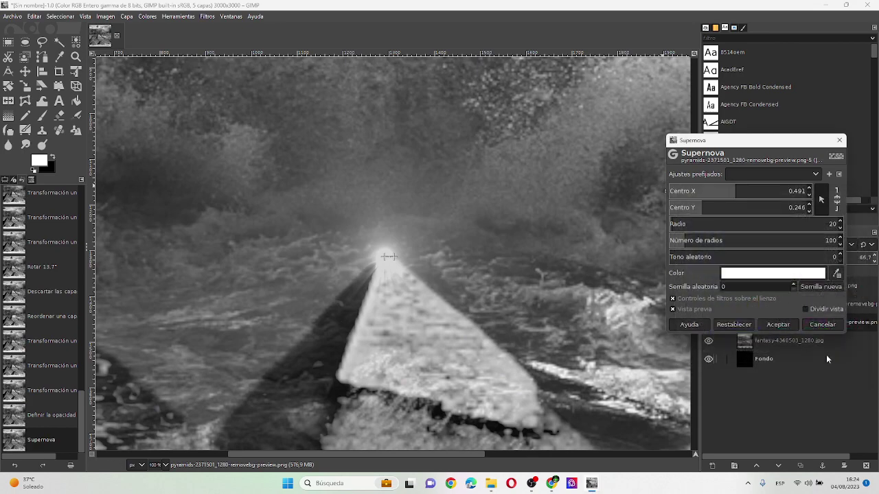
pyautogui.click(788, 331)
pyautogui.scroll(-3, 435, 305)
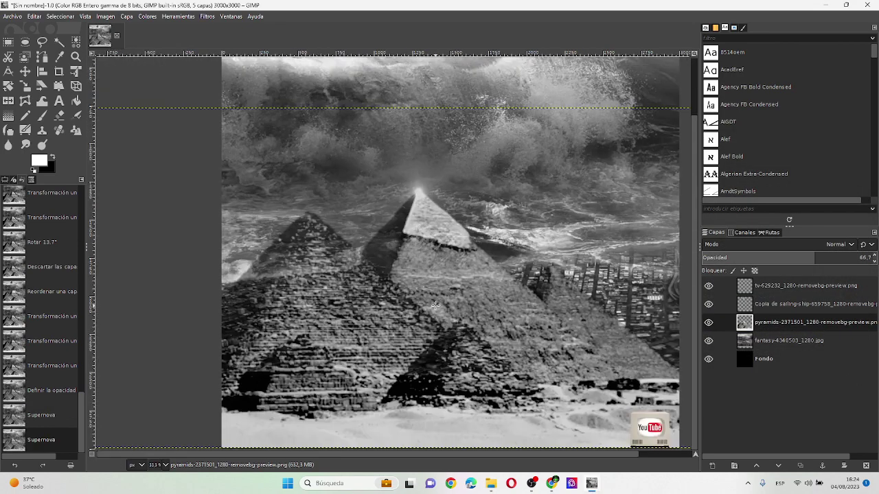
pyautogui.scroll(1, 362, 242)
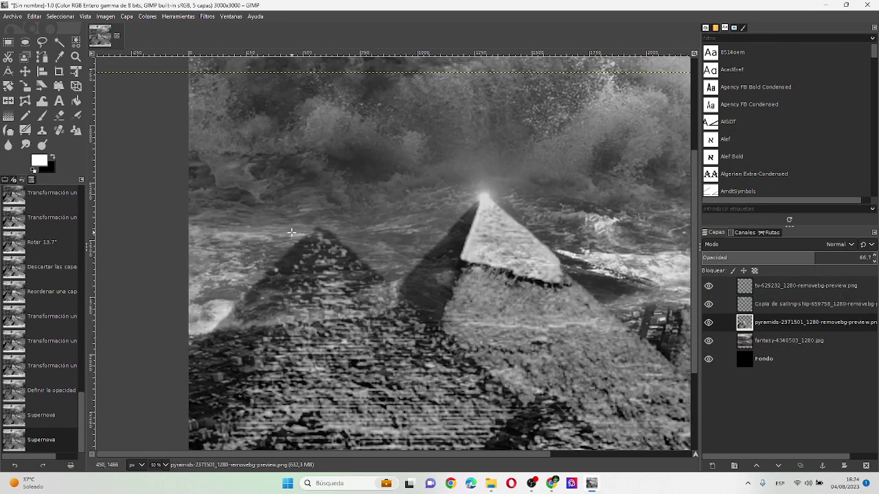
# Add another white Supernova glow on the left pyramid's apex
pyautogui.hotkey('ctrl', 'shift', 'f')
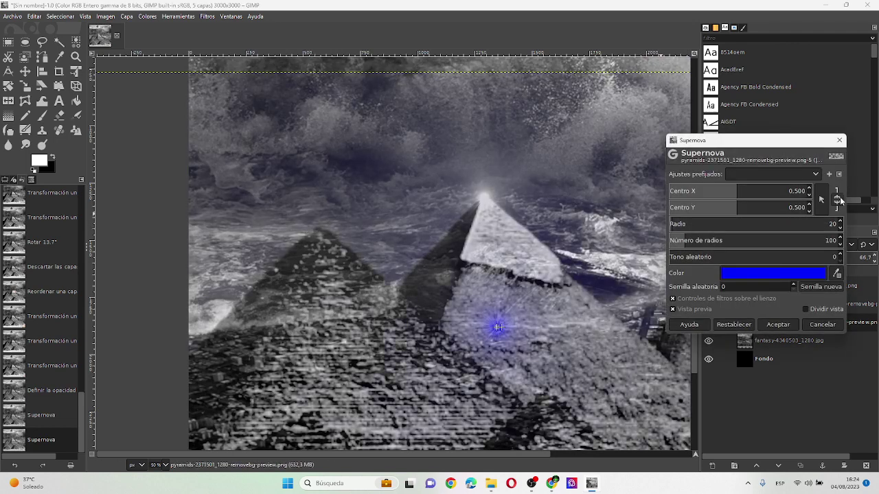
pyautogui.click(322, 227)
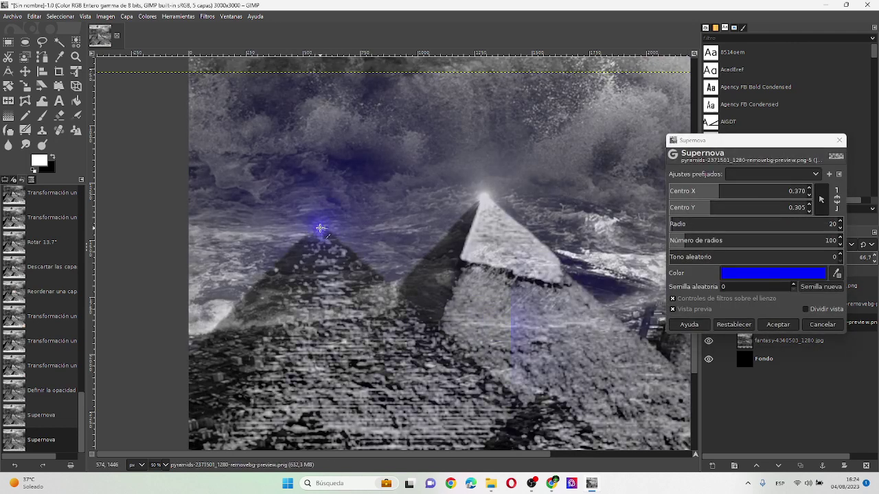
pyautogui.click(751, 271)
pyautogui.moveTo(709, 253); pyautogui.dragTo(650, 205)
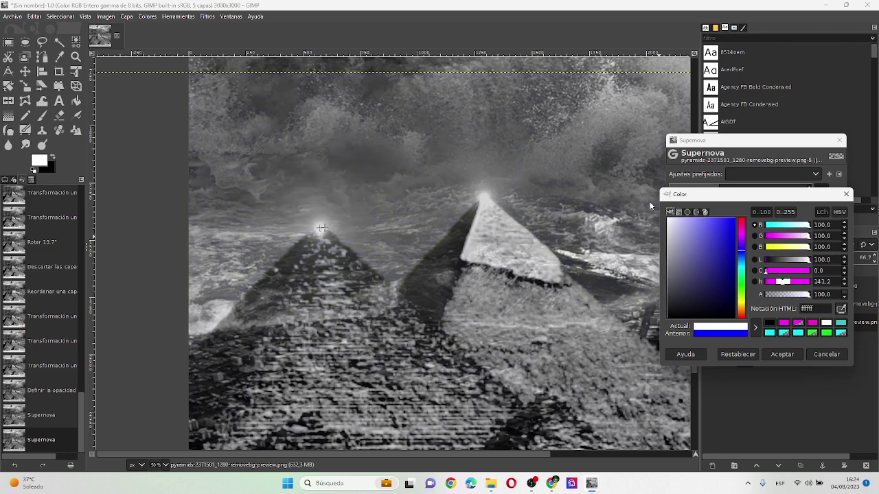
pyautogui.click(782, 354)
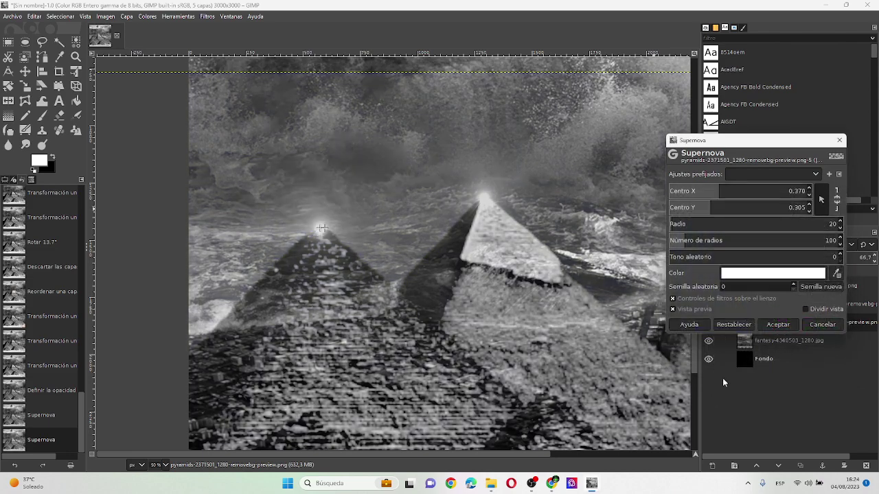
pyautogui.click(778, 324)
pyautogui.moveTo(520, 454); pyautogui.dragTo(603, 453)
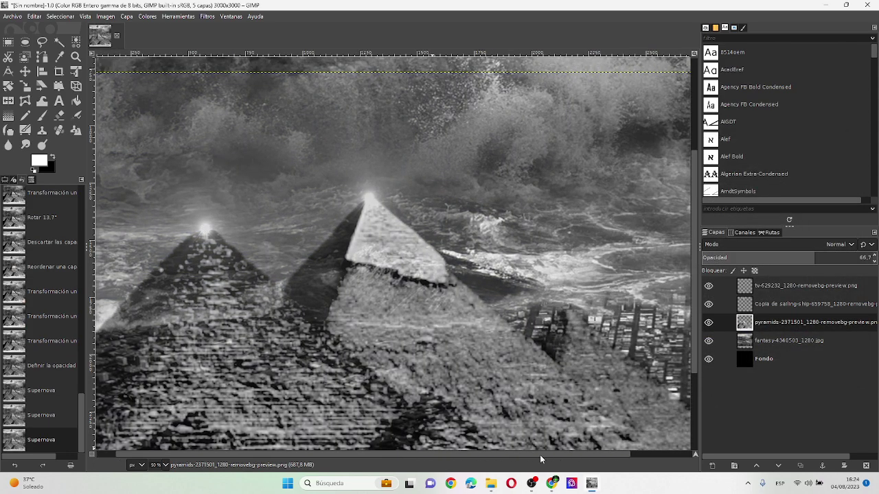
# Apply a white Supernova glow to the apex of the small right-hand pyramid
pyautogui.hotkey('ctrl', 'shift', 'f')
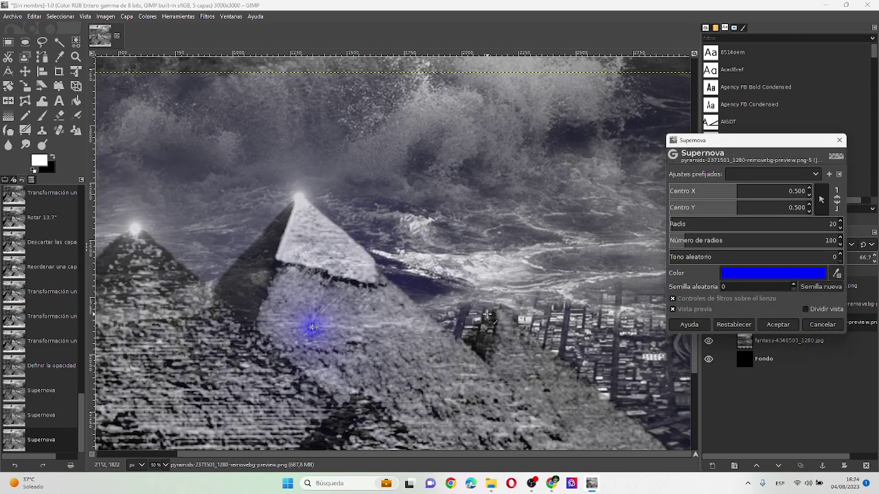
pyautogui.click(499, 314)
pyautogui.click(809, 275)
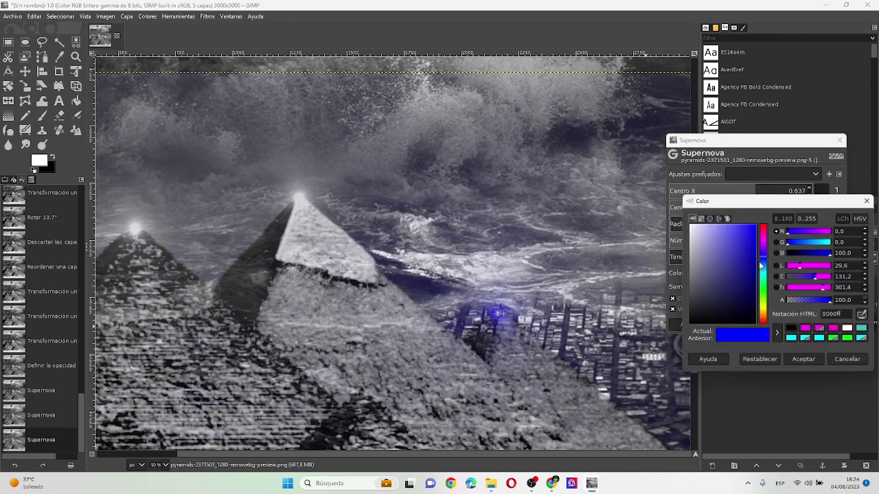
pyautogui.moveTo(759, 261); pyautogui.dragTo(653, 217)
pyautogui.click(803, 360)
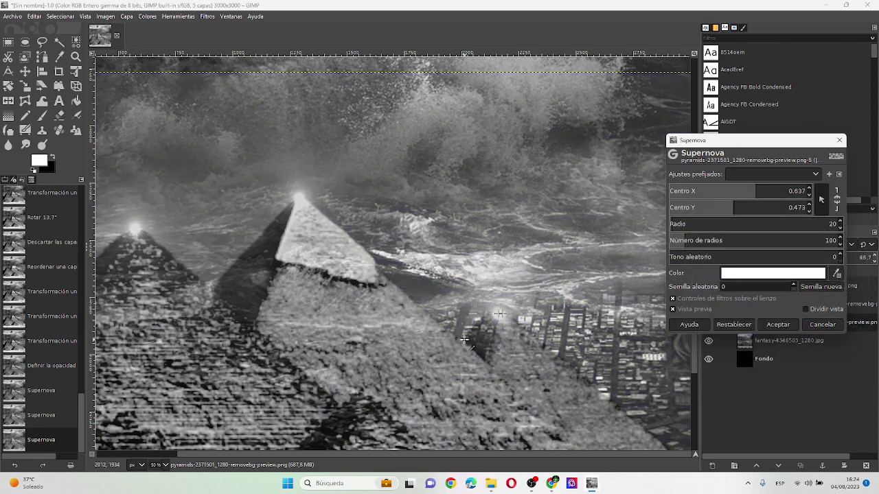
pyautogui.scroll(-4, 465, 338)
pyautogui.scroll(2, 465, 338)
pyautogui.scroll(-1, 465, 337)
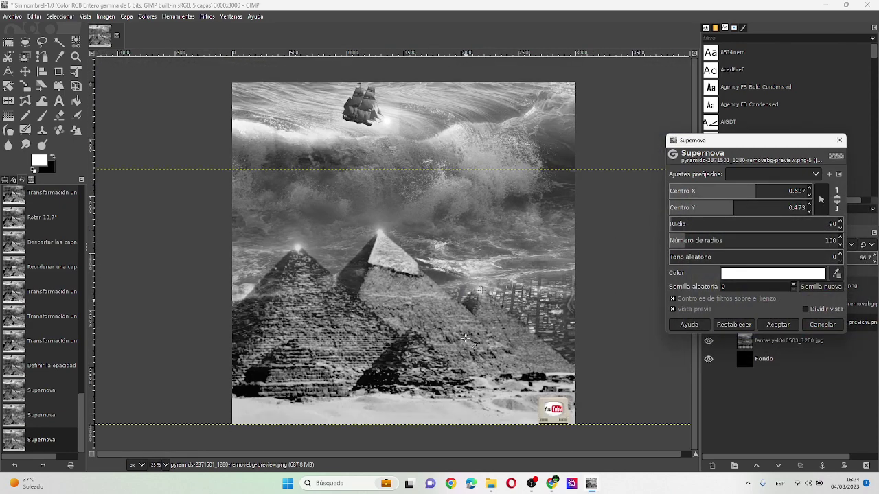
pyautogui.click(776, 324)
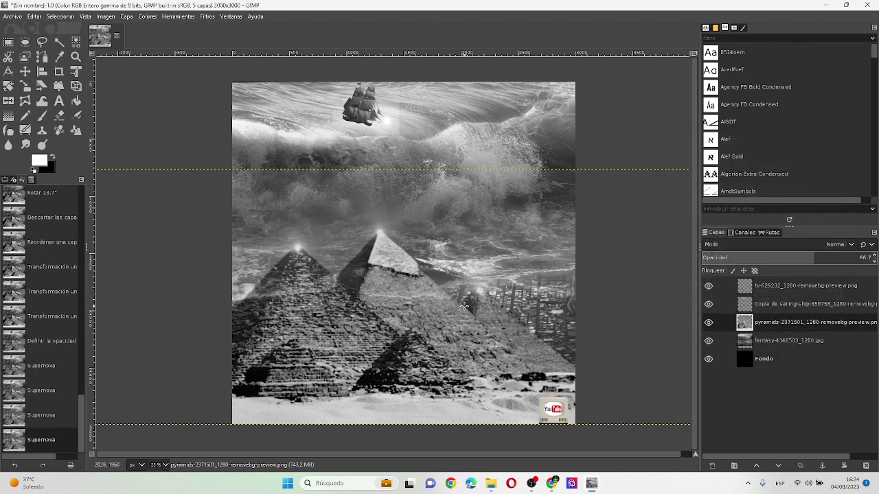
pyautogui.click(767, 359)
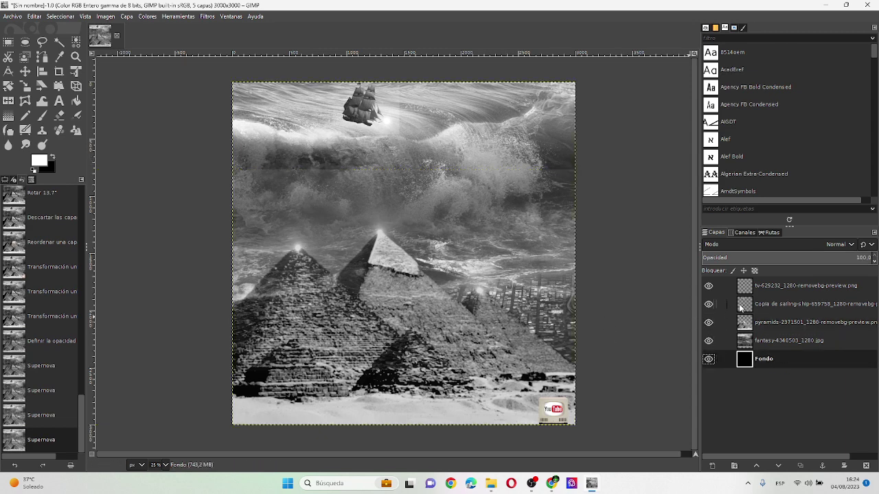
# Drag TODOEDITADOSPAIN1.png from the ESCRITORIO 03082023 folder into GIMP as a layer
pyautogui.click(492, 485)
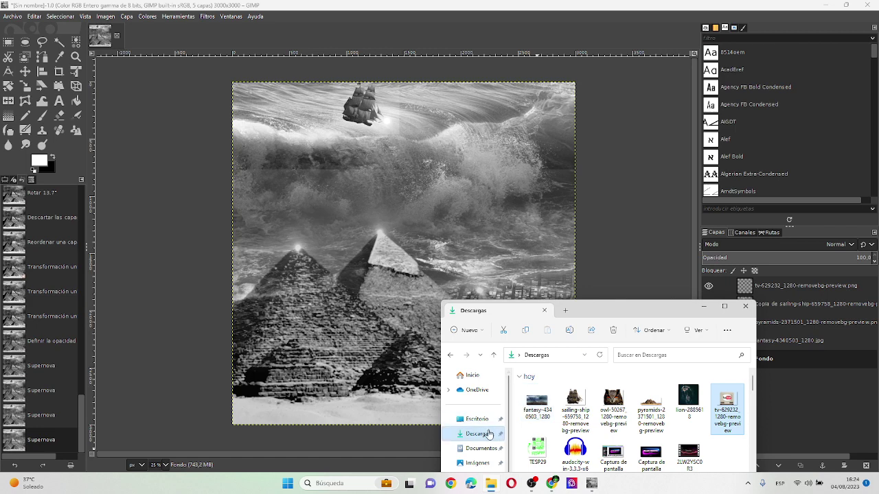
pyautogui.click(477, 419)
pyautogui.doubleClick(600, 394)
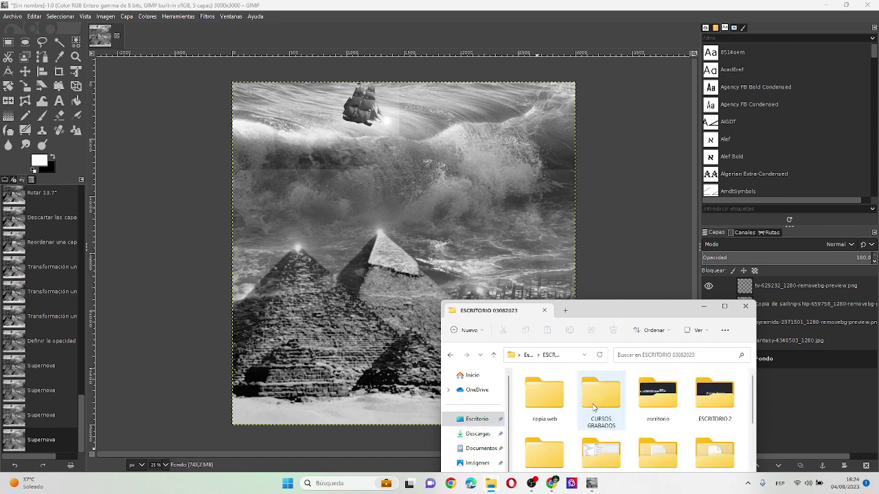
pyautogui.scroll(-2, 617, 411)
pyautogui.scroll(-2, 617, 411)
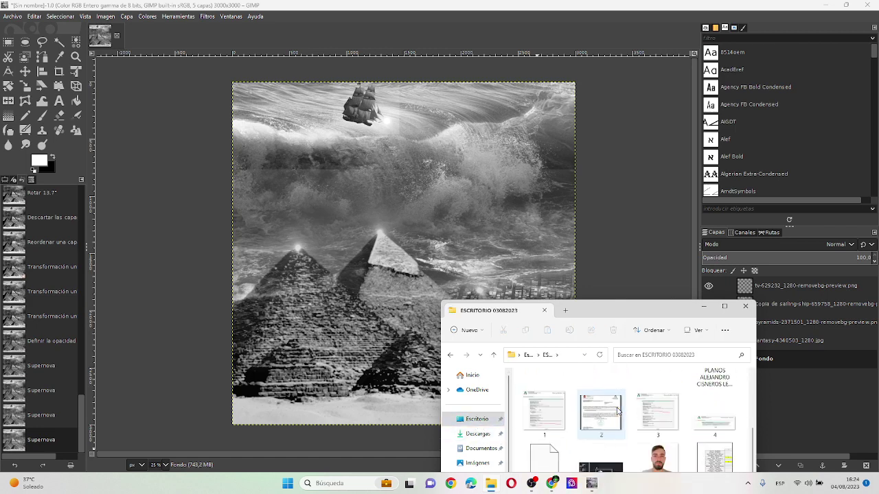
pyautogui.scroll(-2, 617, 412)
pyautogui.scroll(-3, 617, 411)
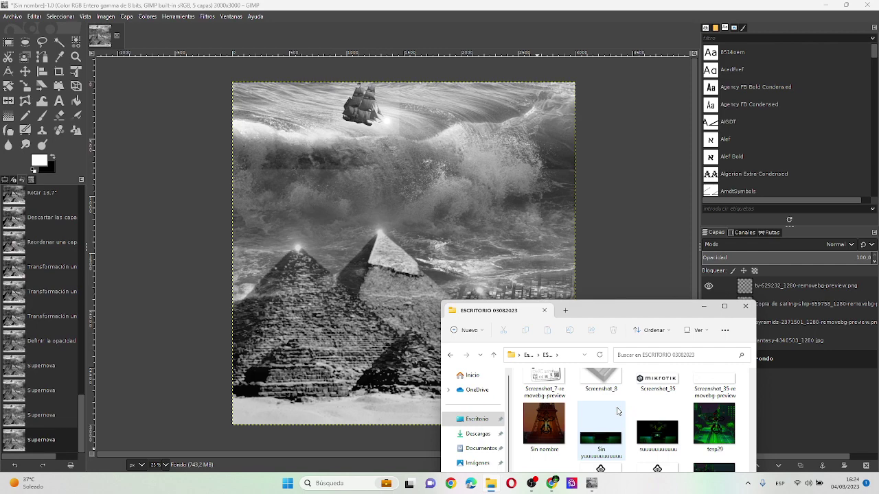
pyautogui.moveTo(652, 308); pyautogui.dragTo(669, 154)
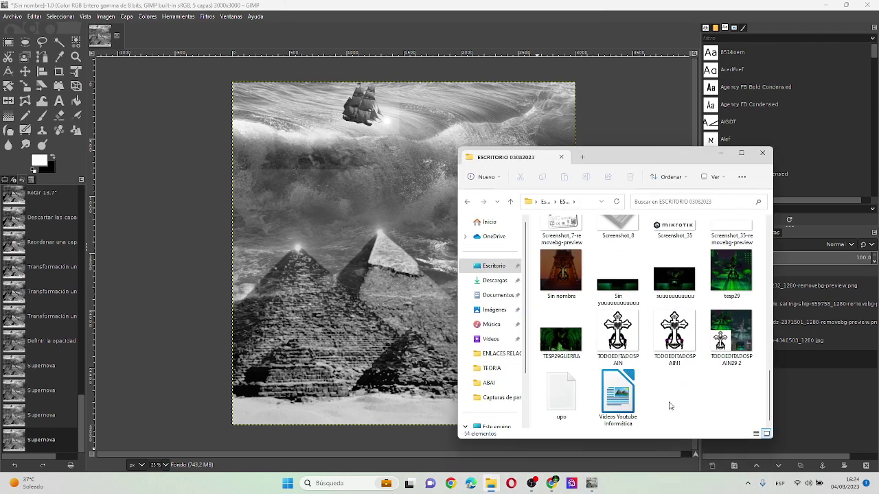
pyautogui.click(617, 337)
pyautogui.click(673, 337)
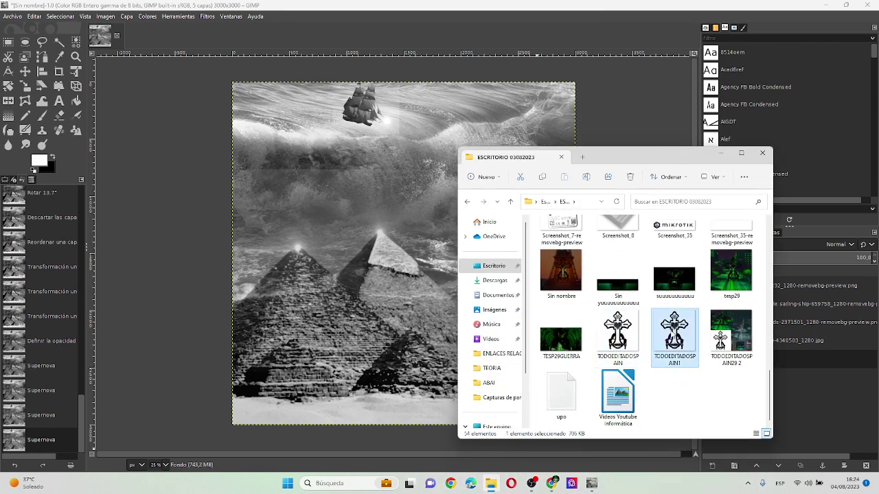
pyautogui.moveTo(370, 388); pyautogui.dragTo(331, 377)
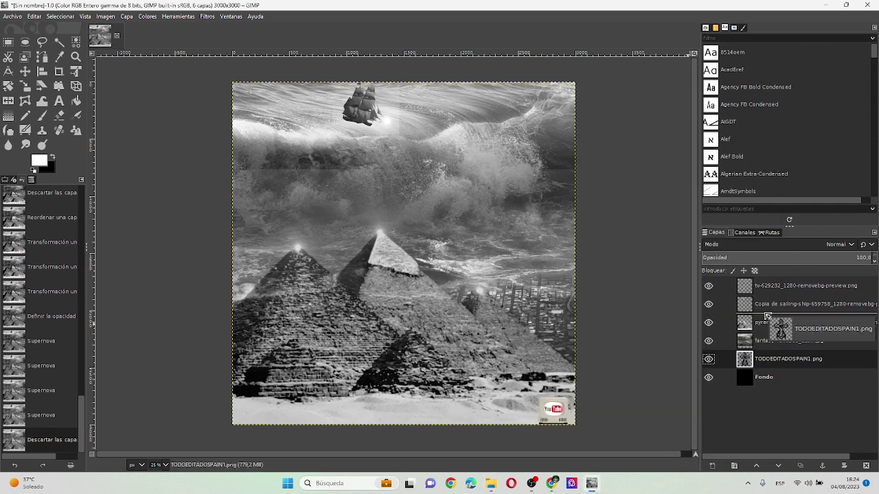
# Move the TODOEDITADOSPAIN1 layer to the top and start a Unified Transform on it
pyautogui.moveTo(771, 362); pyautogui.dragTo(764, 285)
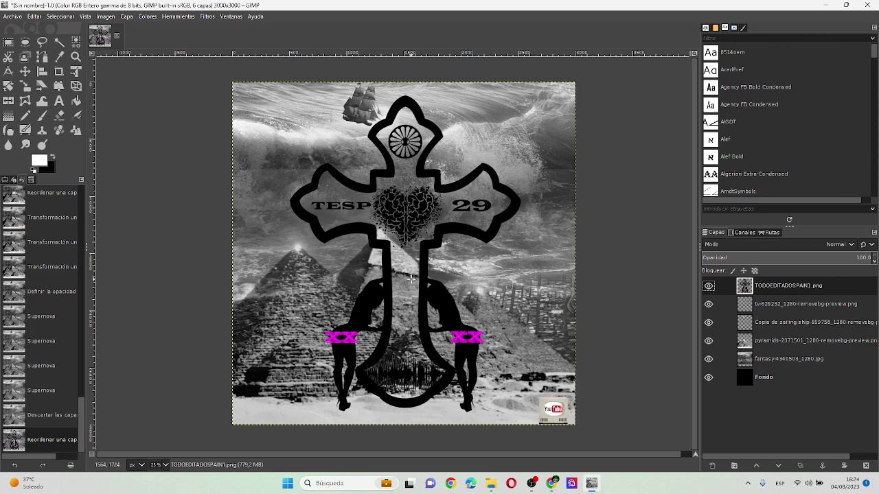
pyautogui.click(75, 71)
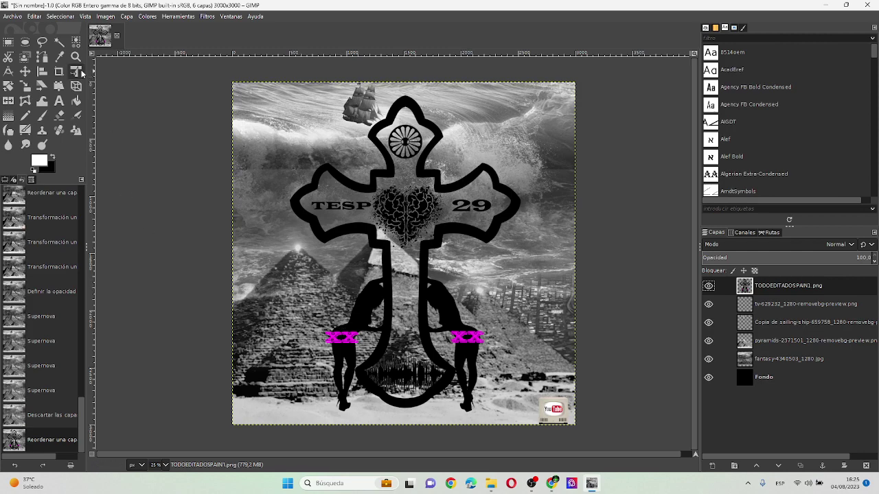
pyautogui.click(416, 287)
# Shrink the emblem, move it toward the lower left, and commit the transform
pyautogui.moveTo(240, 93); pyautogui.dragTo(463, 300)
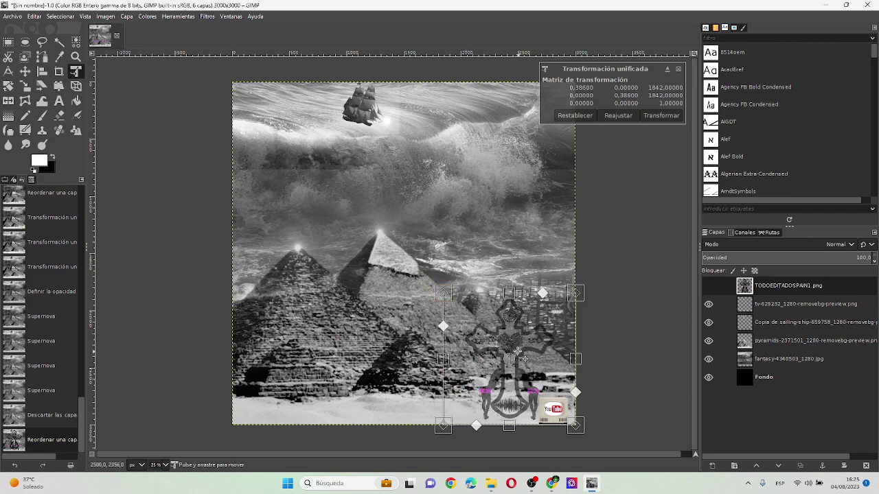
pyautogui.moveTo(518, 351); pyautogui.dragTo(296, 350)
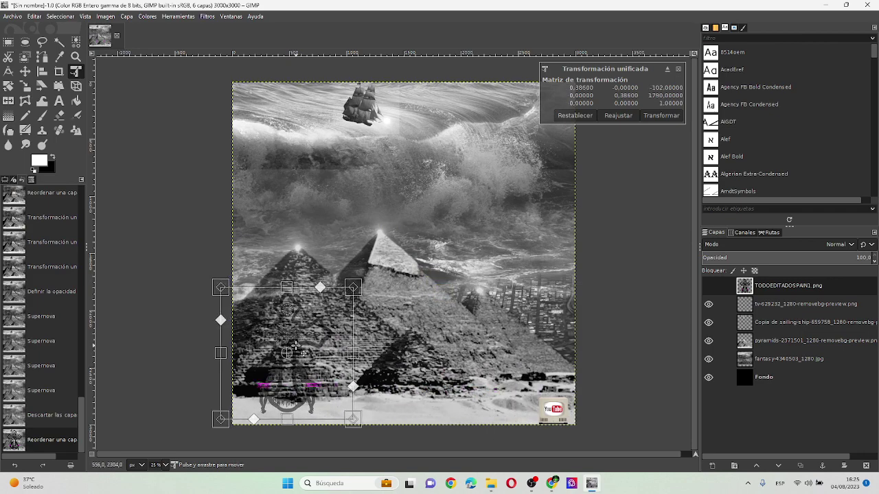
pyautogui.moveTo(349, 291); pyautogui.dragTo(323, 317)
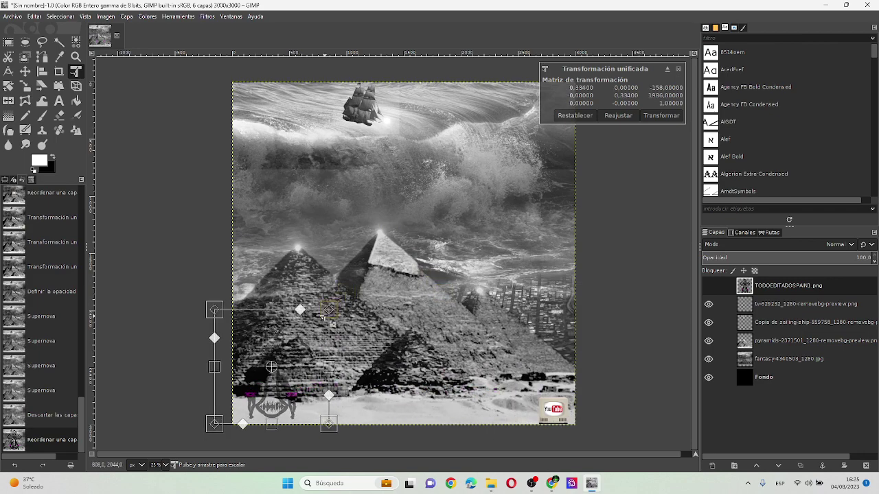
pyautogui.click(656, 115)
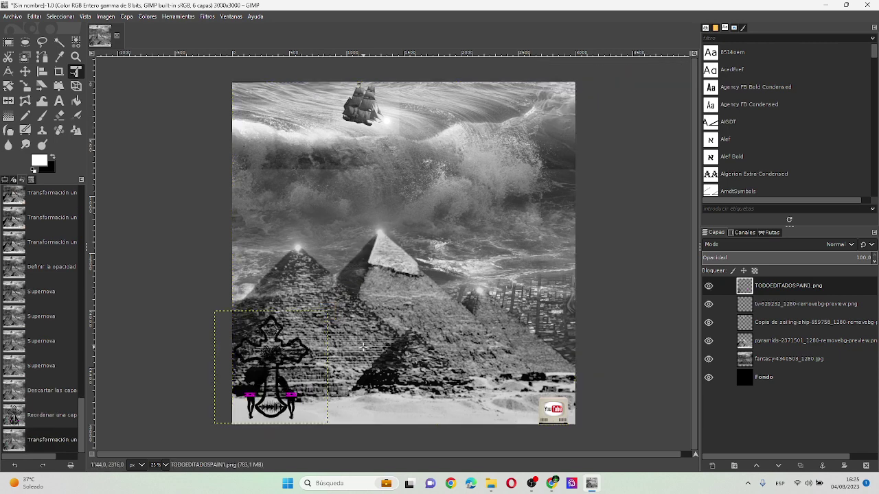
# Shrink the emblem further and place it at the lower right, above the YouTube badge
pyautogui.moveTo(276, 374); pyautogui.dragTo(547, 346)
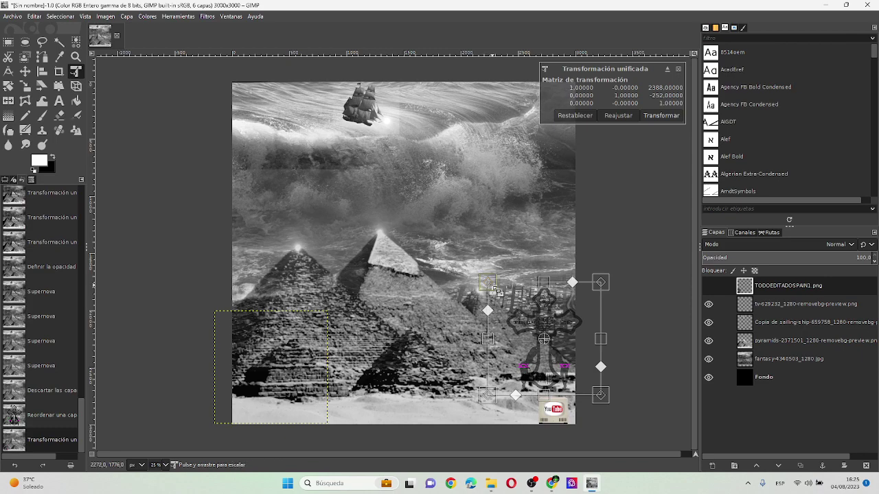
pyautogui.moveTo(485, 282); pyautogui.dragTo(542, 347)
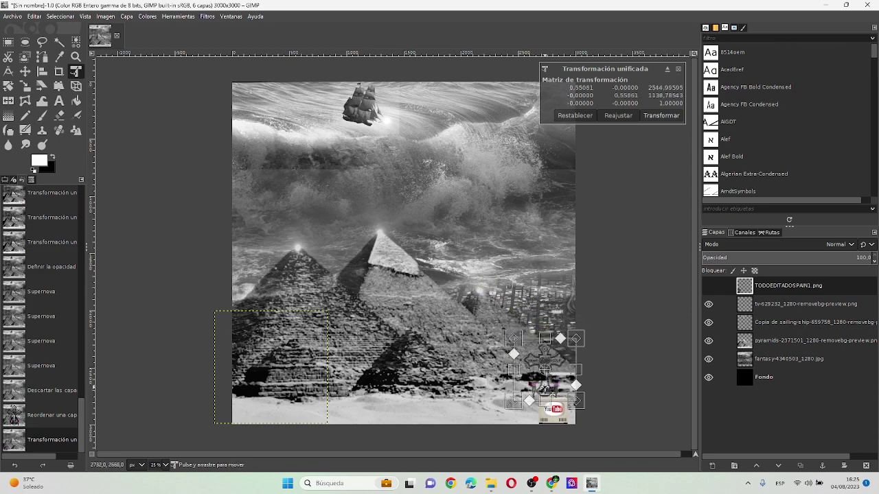
pyautogui.moveTo(576, 378); pyautogui.dragTo(559, 386)
pyautogui.scroll(2, 553, 389)
pyautogui.scroll(1, 556, 384)
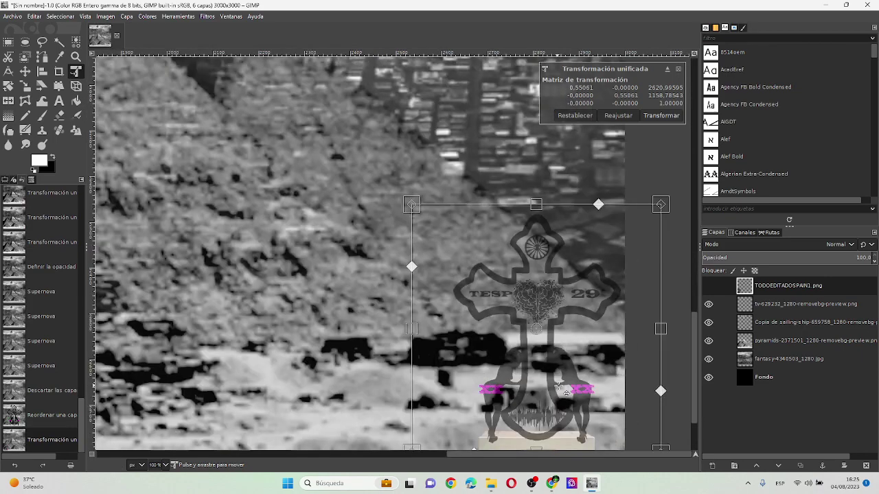
pyautogui.scroll(1, 563, 378)
pyautogui.moveTo(556, 318); pyautogui.dragTo(557, 310)
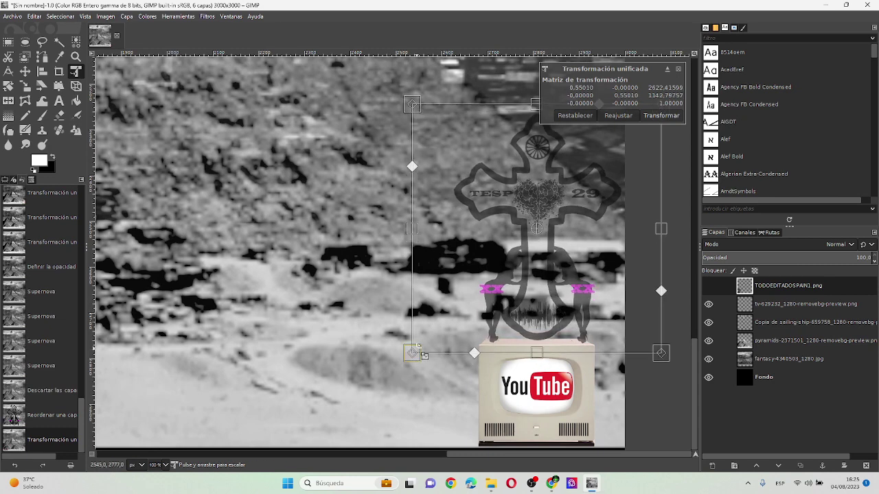
pyautogui.moveTo(421, 348); pyautogui.dragTo(446, 318)
pyautogui.moveTo(565, 267); pyautogui.dragTo(543, 302)
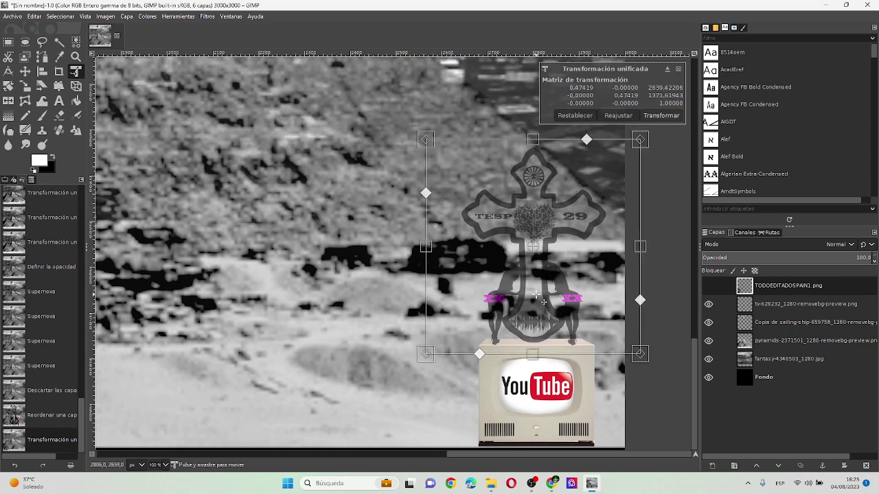
pyautogui.click(646, 114)
# Commit the remaining pending transform on the cross emblem
pyautogui.keyDown('ctrl'); pyautogui.scroll(-1, 458, 197); pyautogui.keyUp('ctrl')
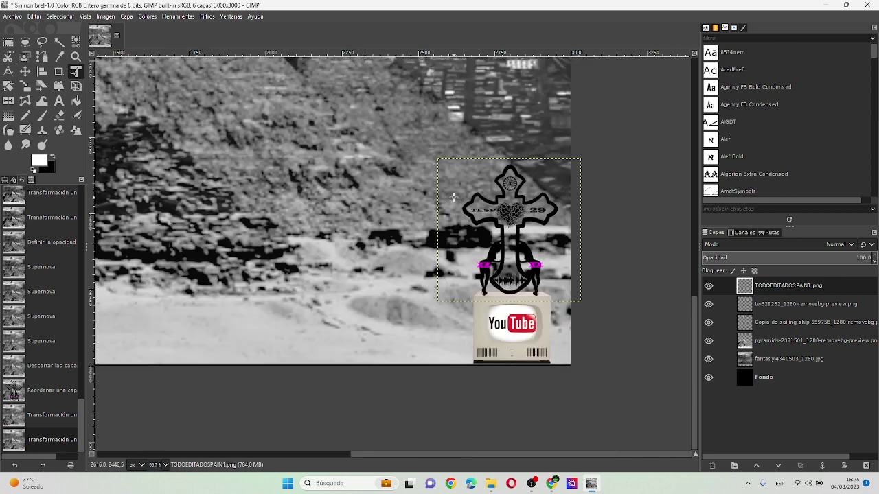
pyautogui.keyDown('ctrl'); pyautogui.scroll(-1, 458, 197); pyautogui.keyUp('ctrl')
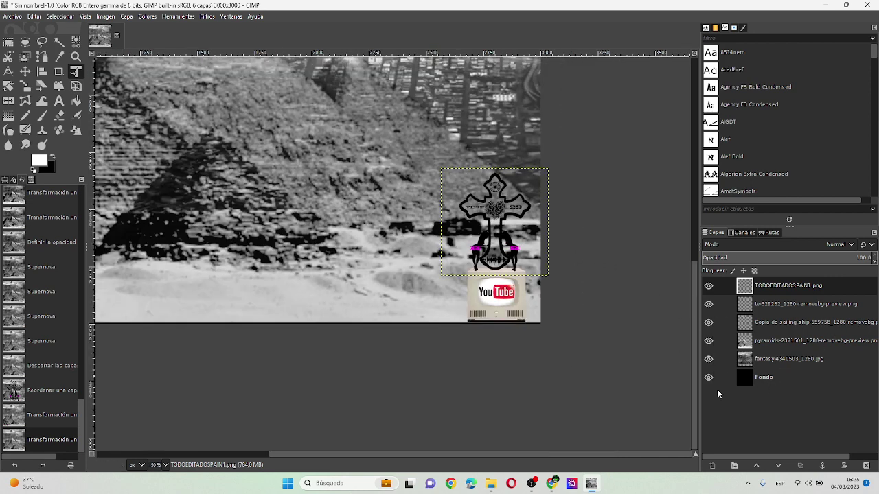
pyautogui.keyDown('ctrl'); pyautogui.scroll(-1, 387, 219); pyautogui.keyUp('ctrl')
pyautogui.keyDown('ctrl'); pyautogui.scroll(-1, 386, 219); pyautogui.keyUp('ctrl')
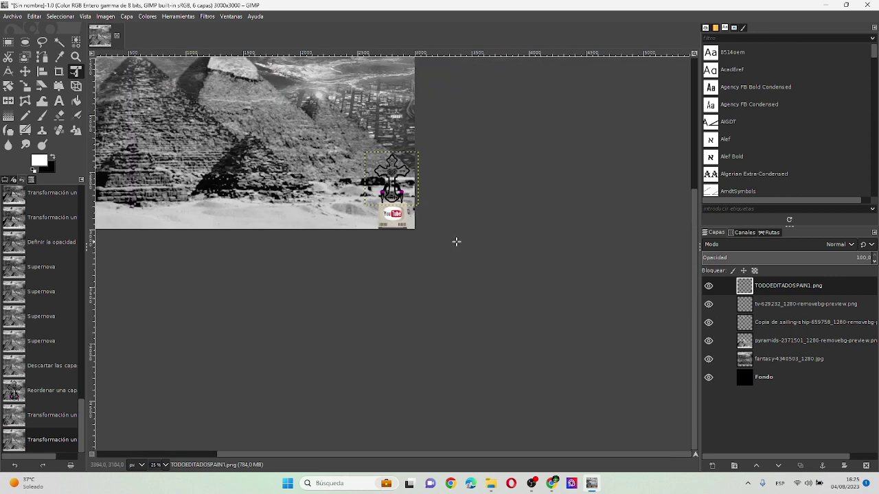
pyautogui.click(470, 449)
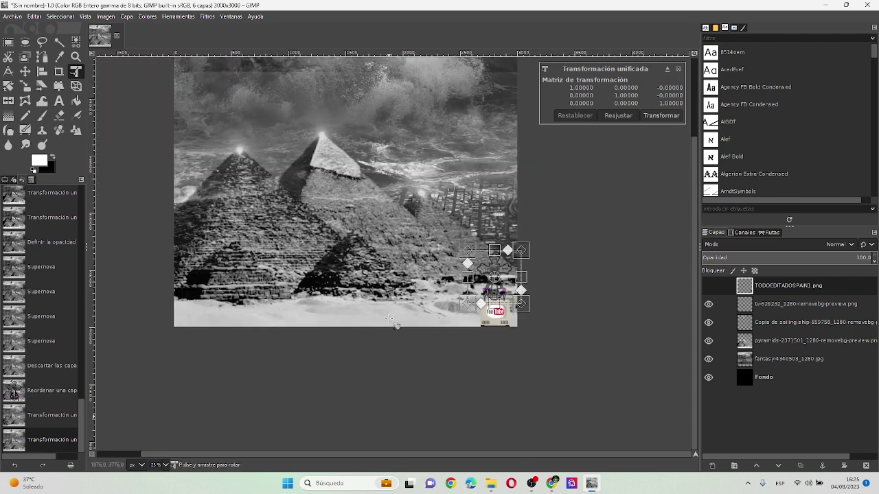
pyautogui.click(822, 378)
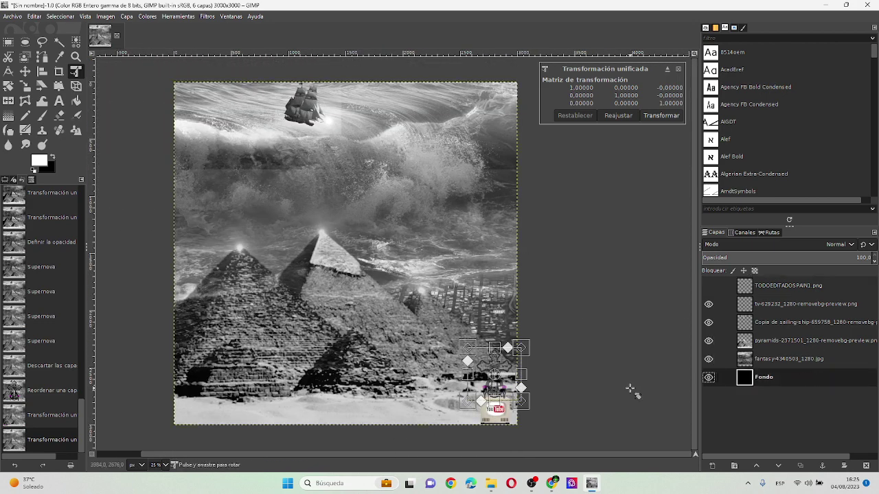
pyautogui.click(660, 115)
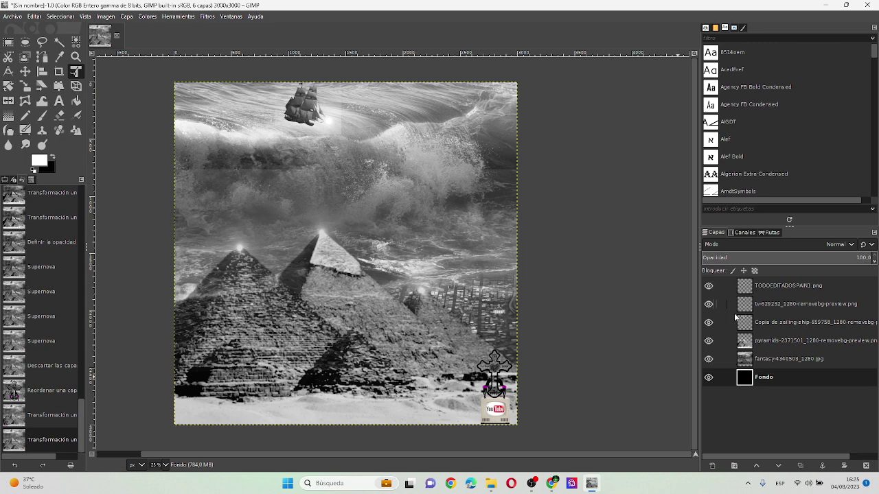
# Hide the YouTube logo layer and move the cross emblem lower
pyautogui.click(709, 304)
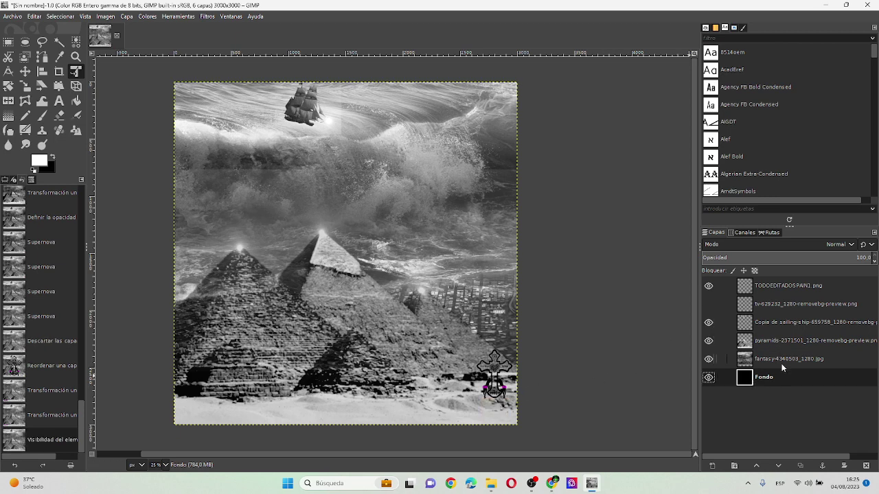
pyautogui.click(781, 291)
pyautogui.click(495, 371)
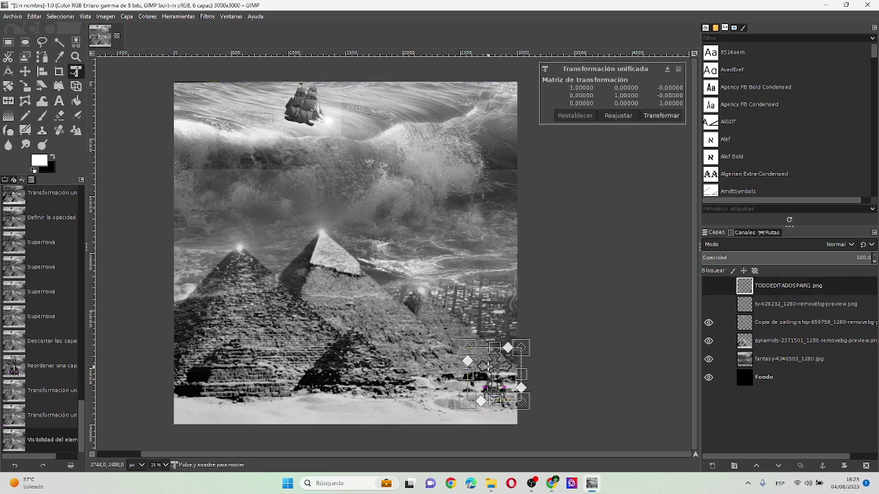
pyautogui.moveTo(495, 367); pyautogui.dragTo(495, 384)
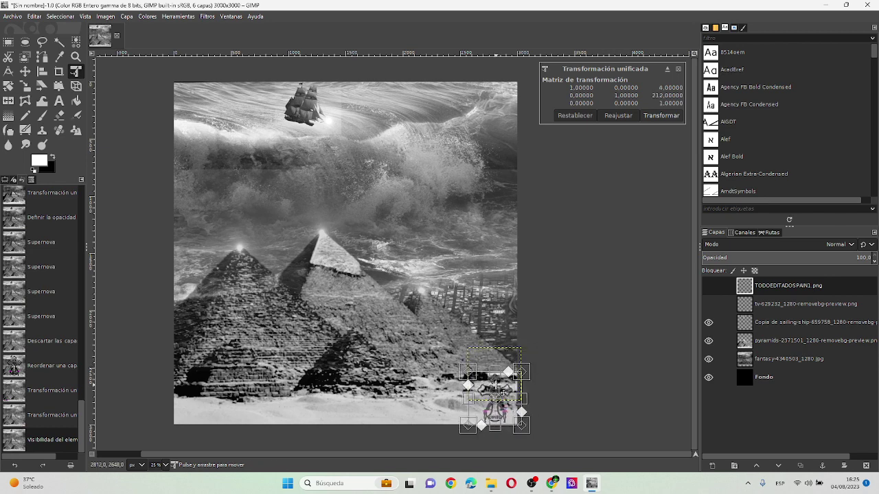
pyautogui.click(661, 115)
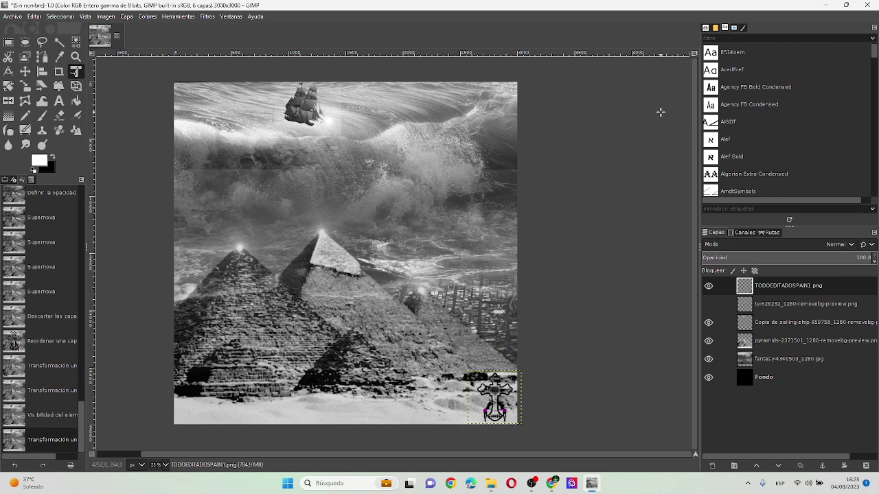
# Fine-tune the cross emblem's position slightly upward, just above the sand
pyautogui.click(501, 399)
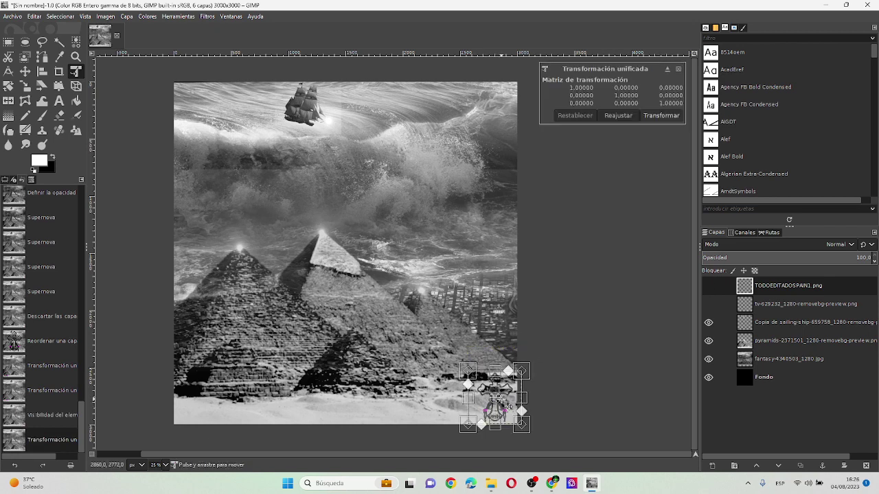
pyautogui.moveTo(501, 399)
pyautogui.mouseDown()
pyautogui.moveTo(500, 381)
pyautogui.moveTo(508, 386)
pyautogui.mouseUp()
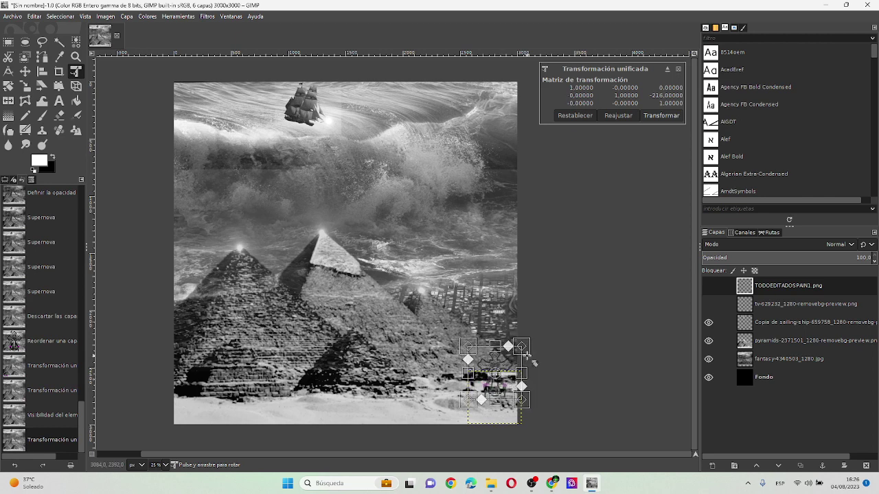
pyautogui.click(669, 115)
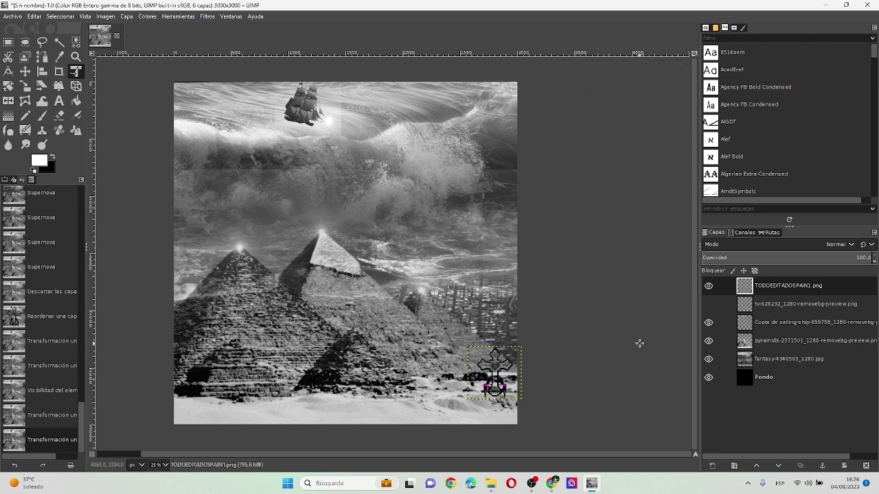
pyautogui.click(795, 382)
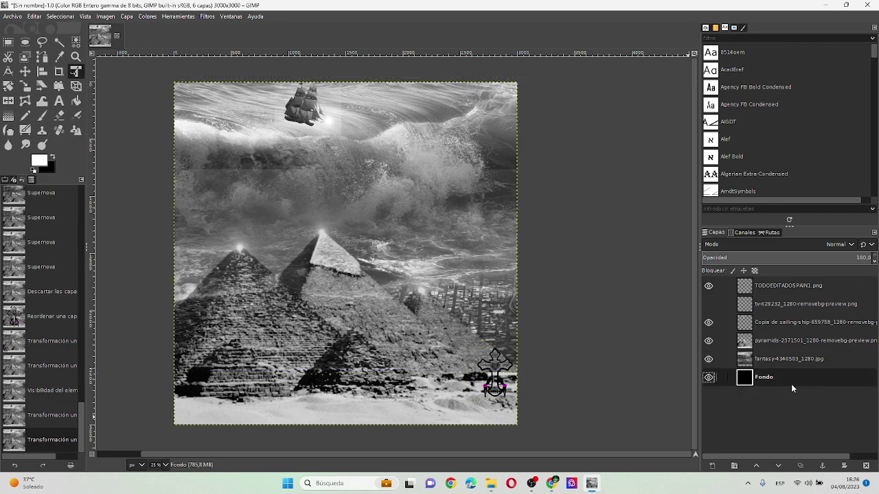
pyautogui.click(796, 287)
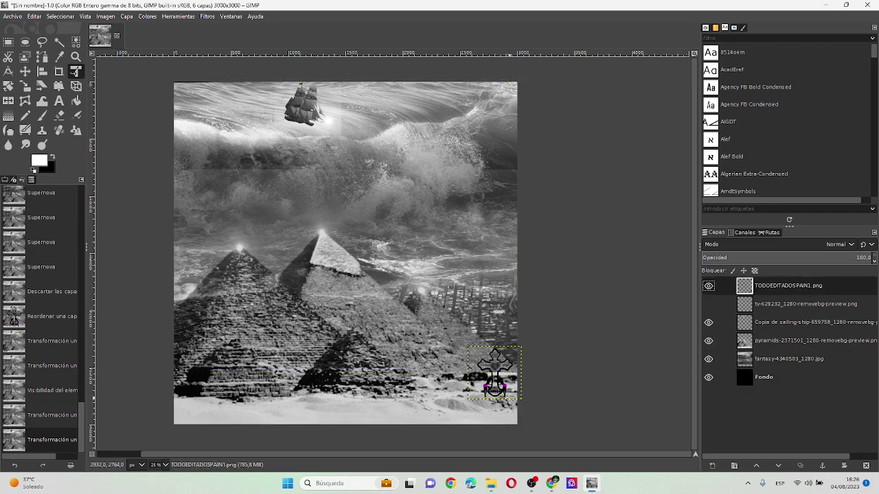
pyautogui.press('1')
pyautogui.moveTo(482, 379); pyautogui.dragTo(481, 364)
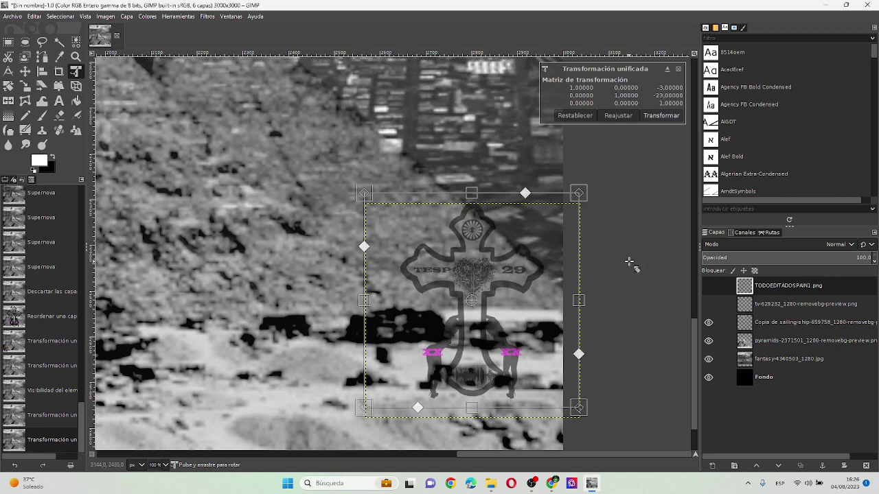
pyautogui.click(678, 114)
pyautogui.press('-')
pyautogui.press('-')
pyautogui.press('-')
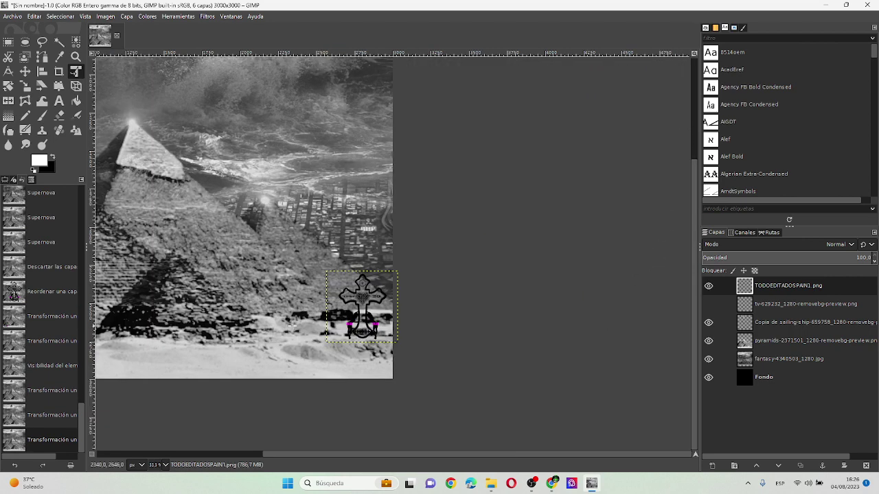
# Zoom out to the whole composition and select the fantasy-4340503_1280.jpg wave layer
pyautogui.moveTo(479, 454); pyautogui.dragTo(343, 453)
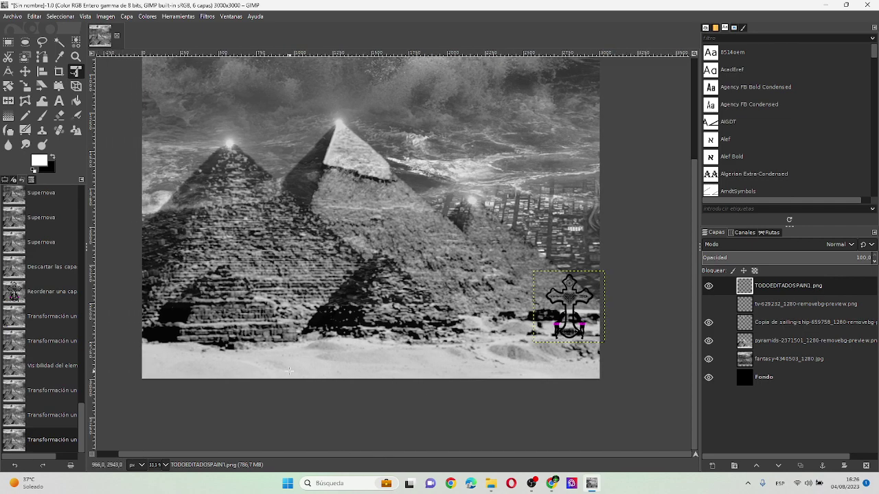
pyautogui.press('-')
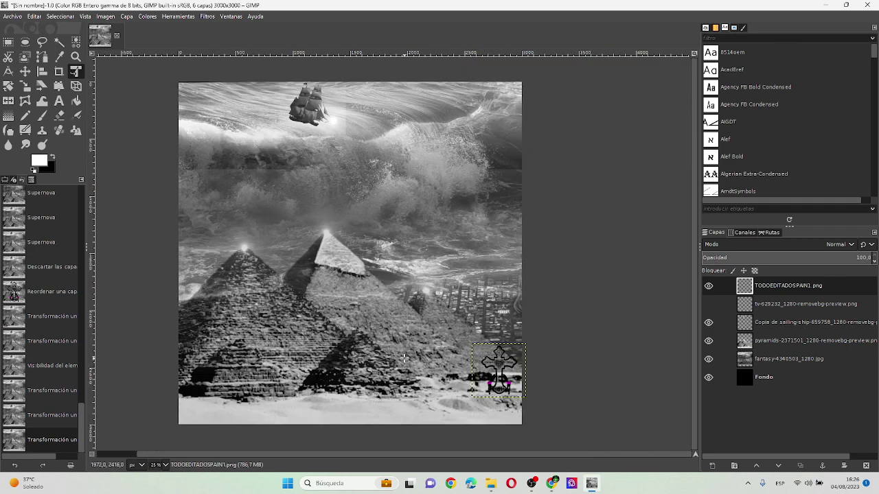
pyautogui.click(782, 360)
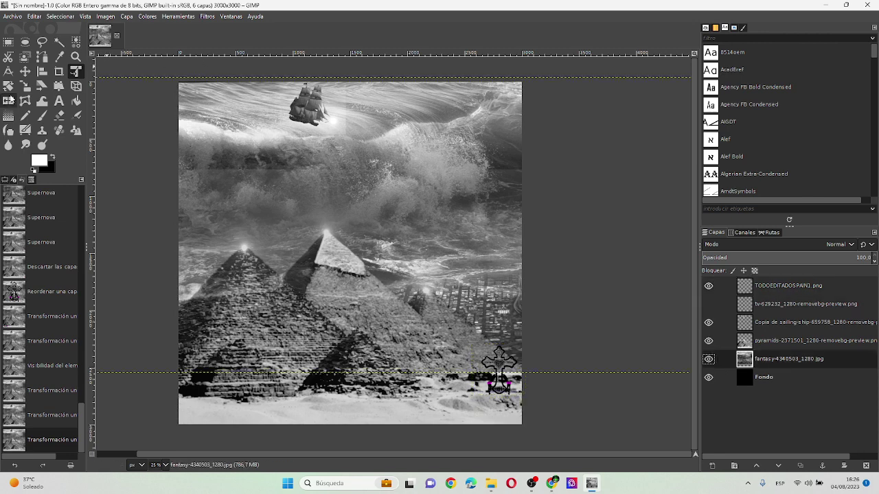
pyautogui.click(82, 16)
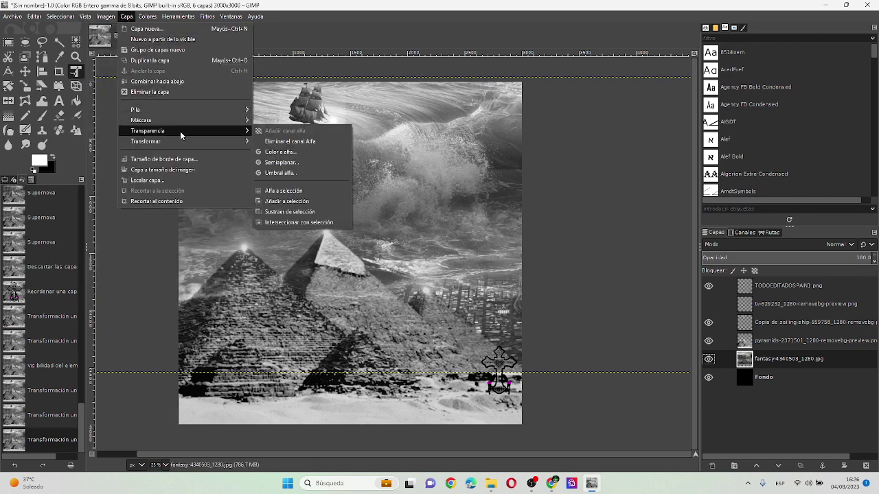
pyautogui.moveTo(146, 140)
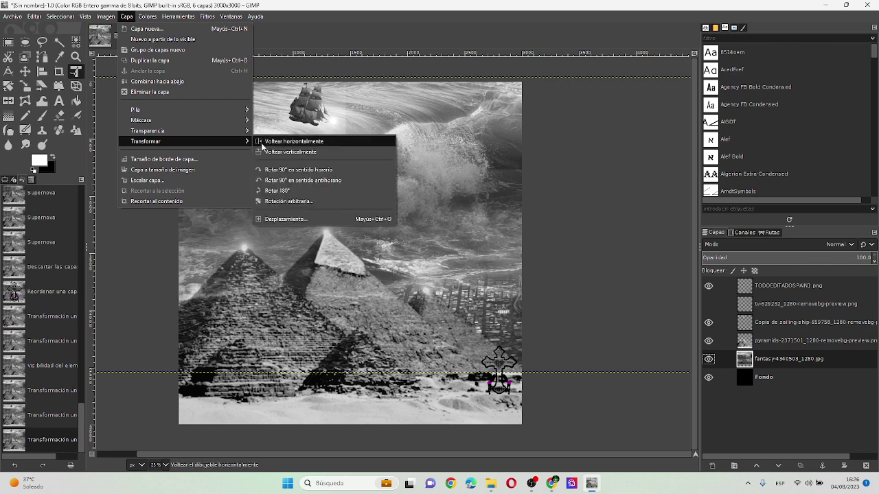
# Drag lion-2885618.jpg from Downloads into GIMP and move its layer to the top
pyautogui.click(620, 256)
pyautogui.click(490, 483)
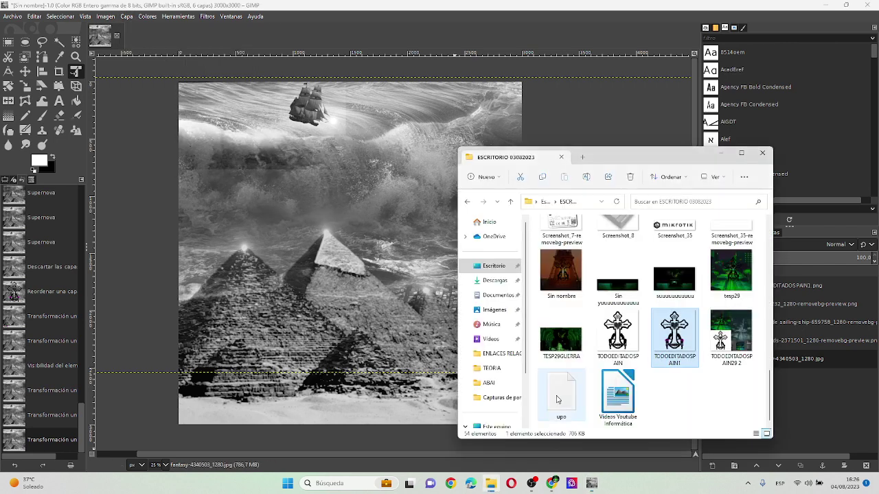
pyautogui.scroll(5, 608, 281)
pyautogui.scroll(5, 609, 282)
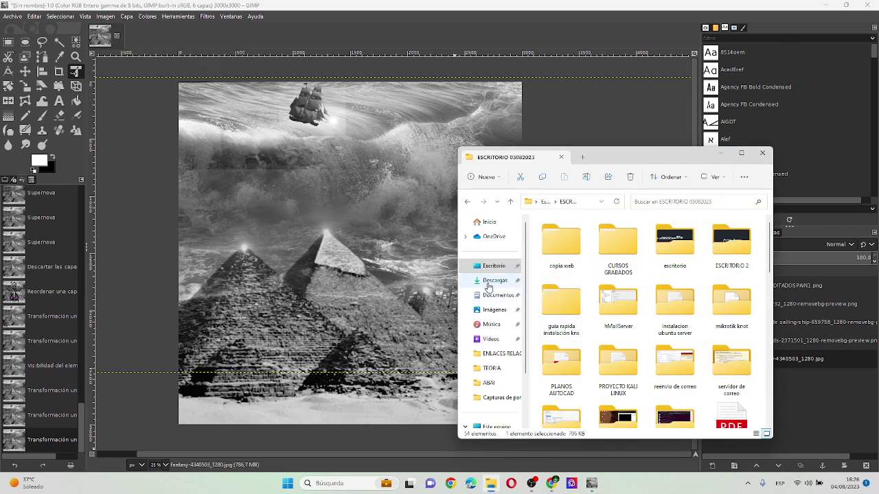
pyautogui.click(495, 280)
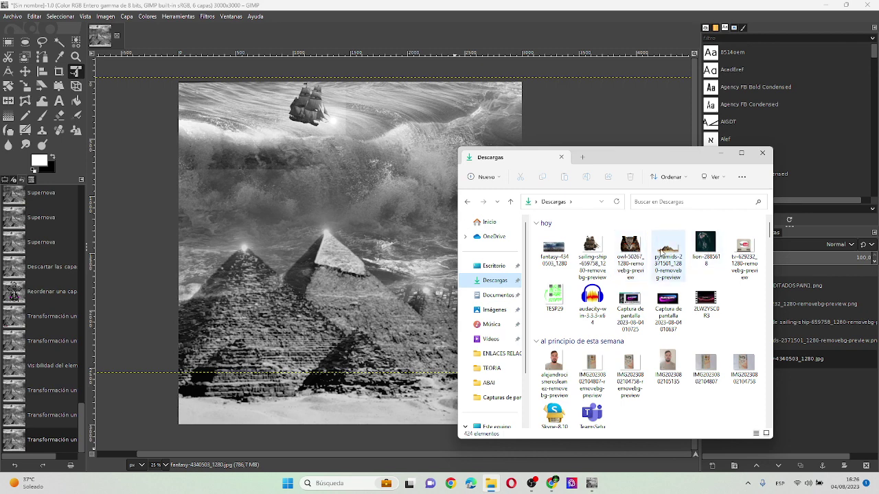
pyautogui.click(706, 247)
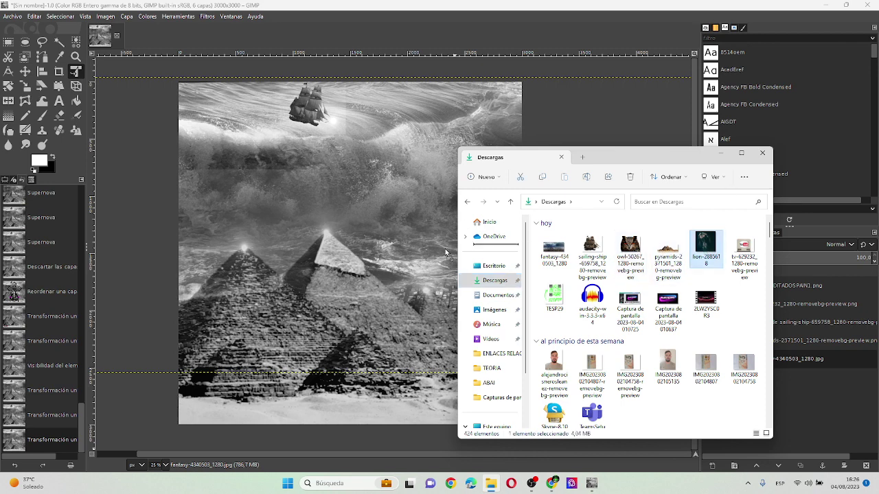
pyautogui.moveTo(366, 248); pyautogui.dragTo(367, 248)
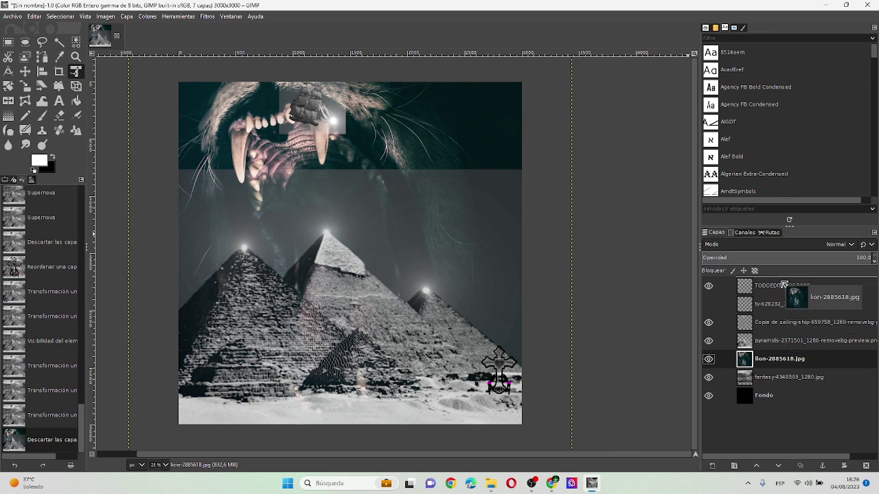
pyautogui.moveTo(791, 364); pyautogui.dragTo(756, 263)
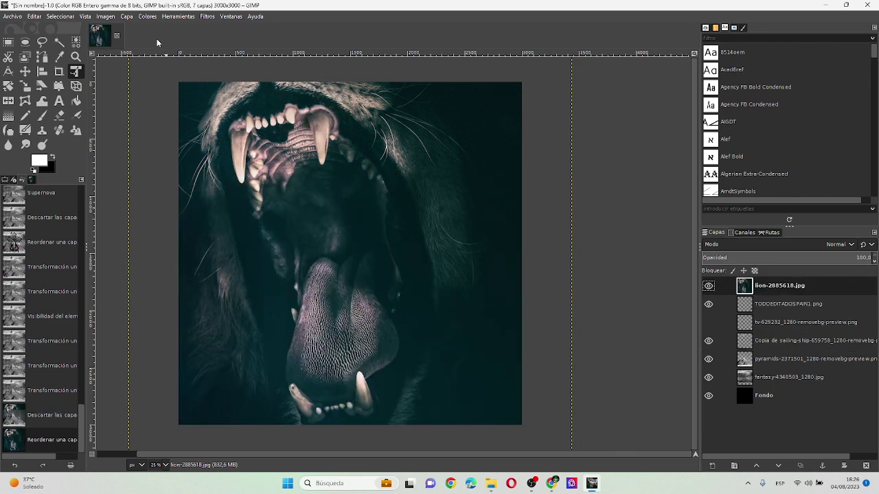
# Add an alpha channel to the lion-2885618.jpg layer
pyautogui.click(87, 15)
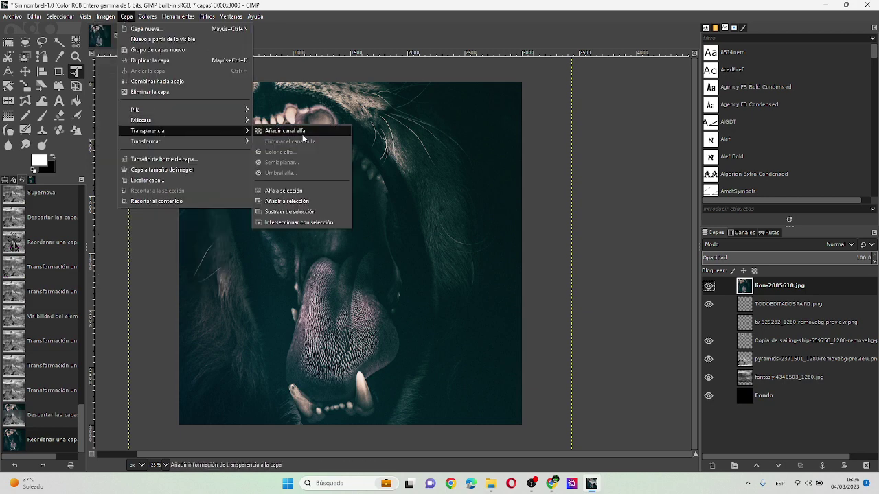
pyautogui.click(302, 134)
pyautogui.click(400, 212)
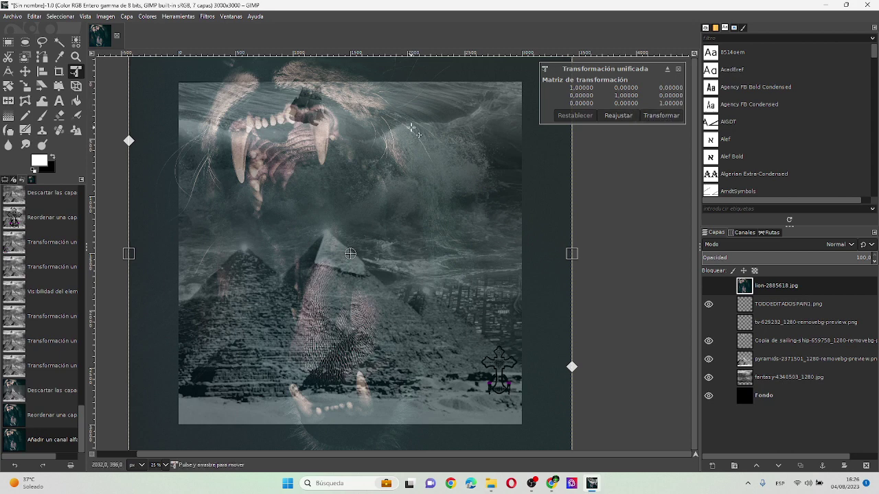
pyautogui.click(89, 19)
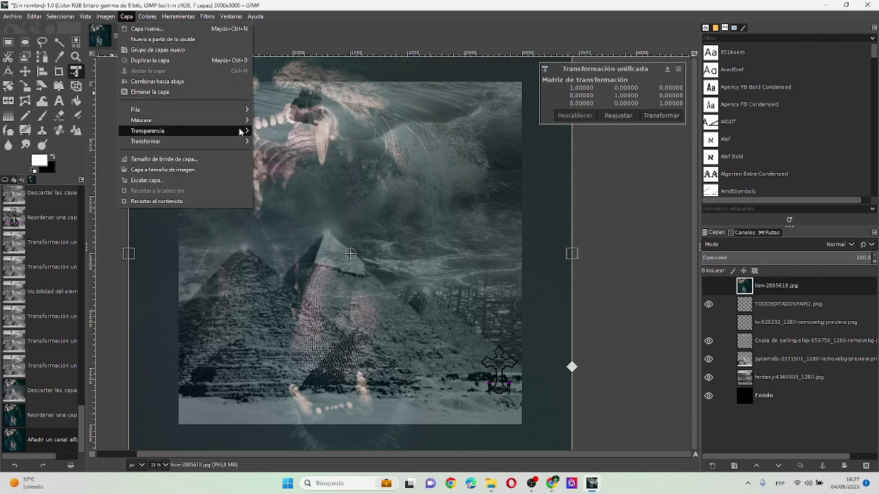
# In Color to Alpha on the lion layer, set the transparency threshold to 0.937
pyautogui.moveTo(148, 130)
pyautogui.click(286, 151)
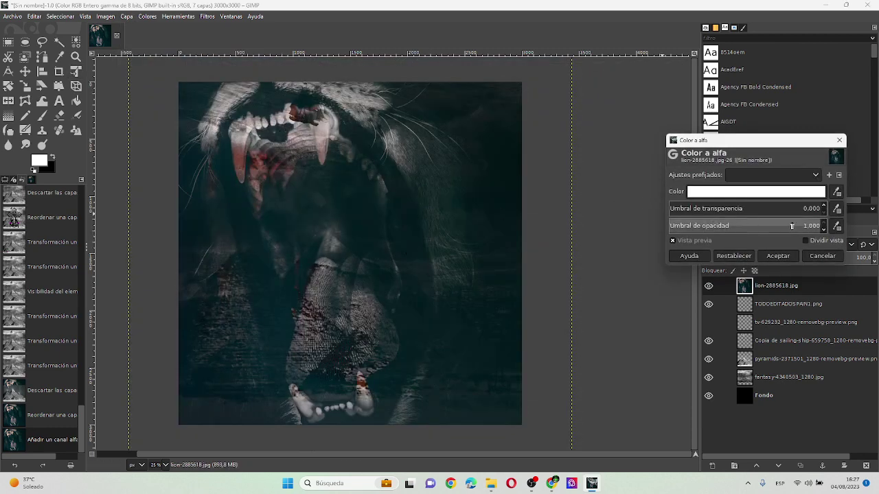
pyautogui.moveTo(791, 226)
pyautogui.mouseDown()
pyautogui.moveTo(652, 225)
pyautogui.moveTo(693, 210)
pyautogui.moveTo(727, 213)
pyautogui.mouseUp()
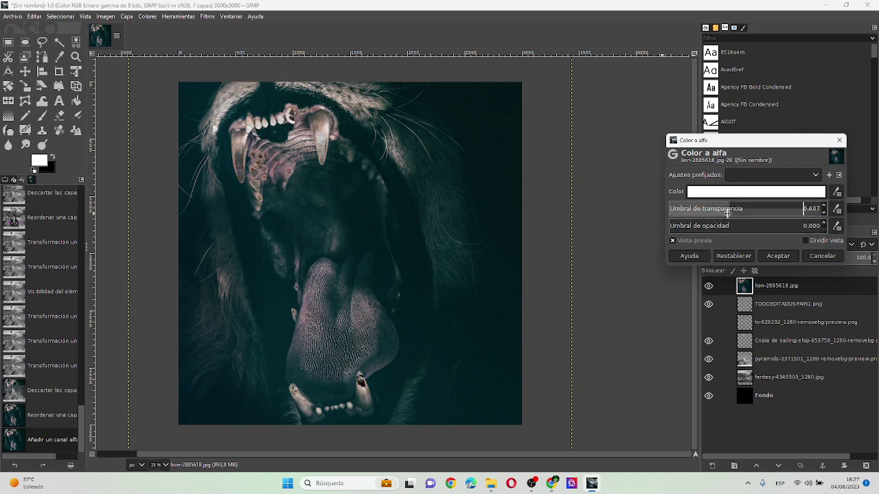
pyautogui.moveTo(740, 226); pyautogui.dragTo(805, 228)
pyautogui.moveTo(755, 210); pyautogui.dragTo(821, 209)
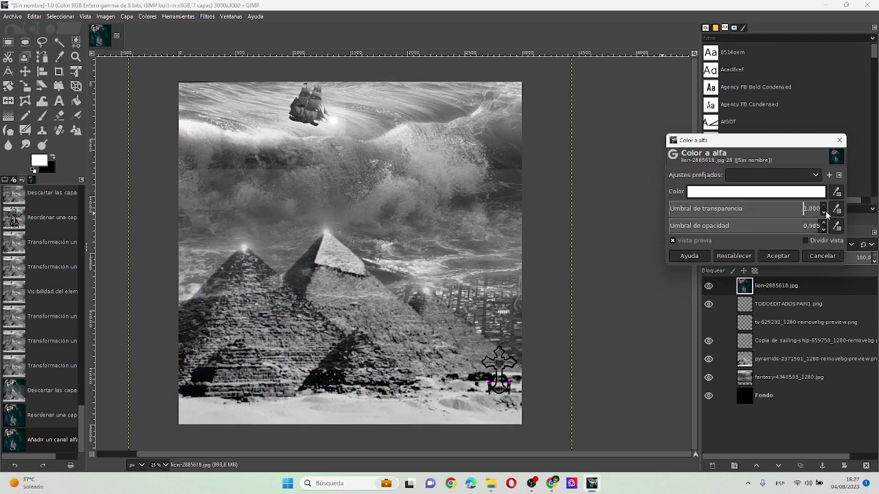
pyautogui.click(824, 213)
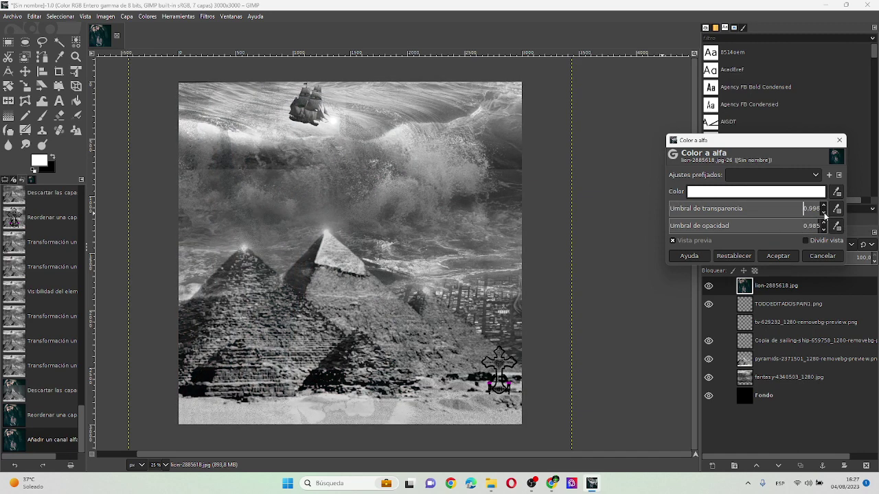
pyautogui.click(825, 214)
pyautogui.click(825, 214)
pyautogui.click(824, 214)
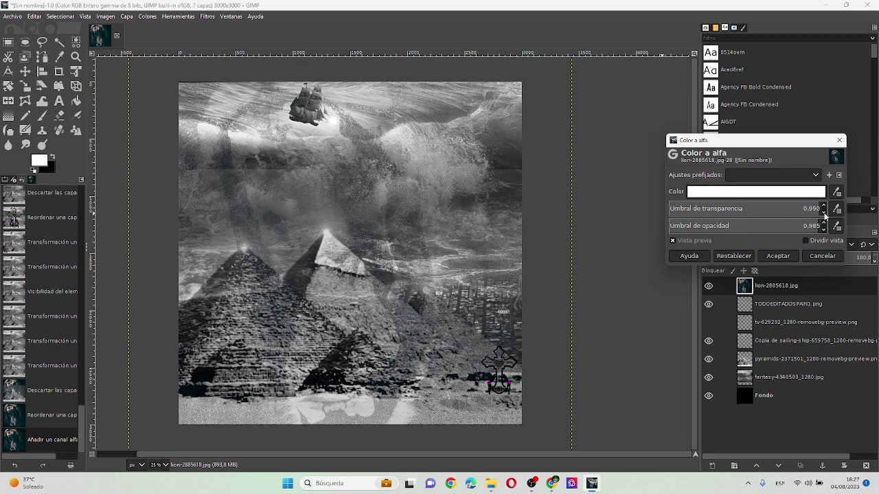
pyautogui.click(824, 215)
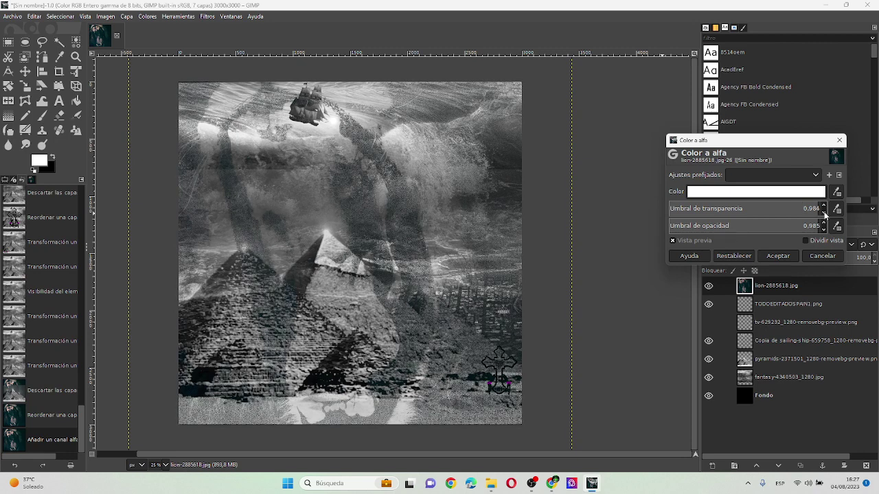
pyautogui.click(824, 214)
pyautogui.click(825, 214)
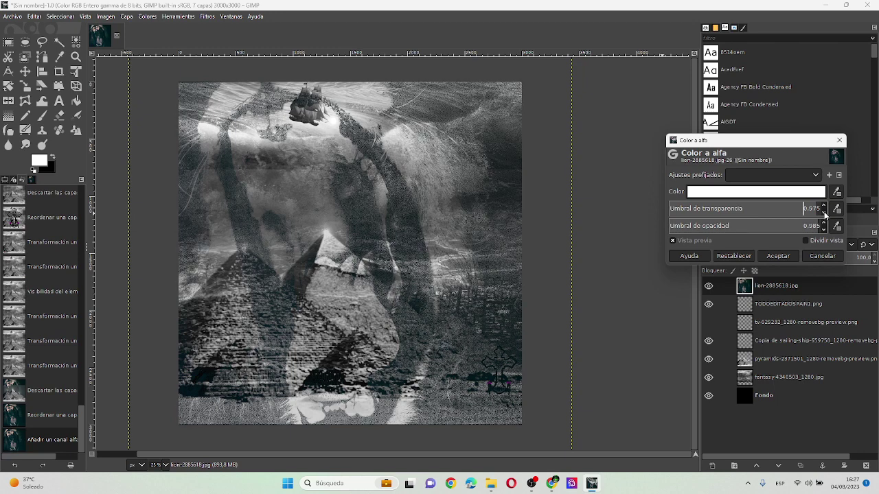
pyautogui.click(825, 214)
pyautogui.click(824, 215)
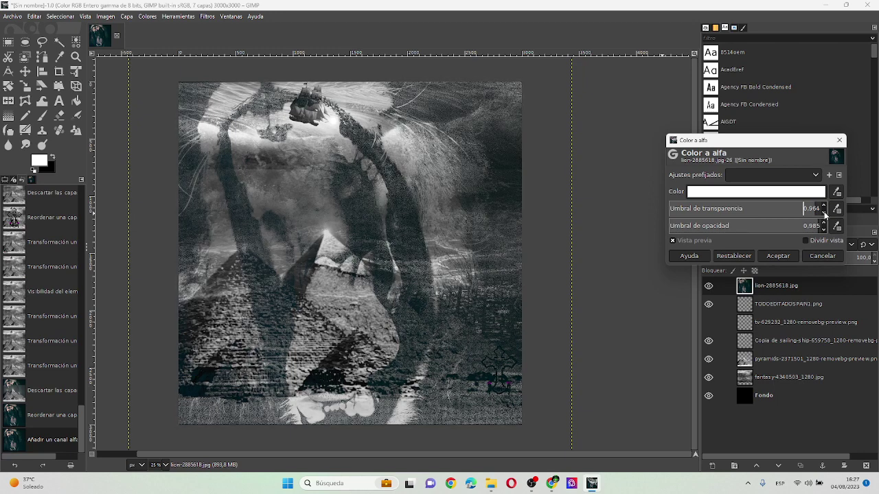
pyautogui.click(824, 214)
pyautogui.click(824, 214)
pyautogui.click(824, 214)
pyautogui.click(824, 214)
pyautogui.click(824, 214)
pyautogui.click(825, 214)
pyautogui.click(824, 215)
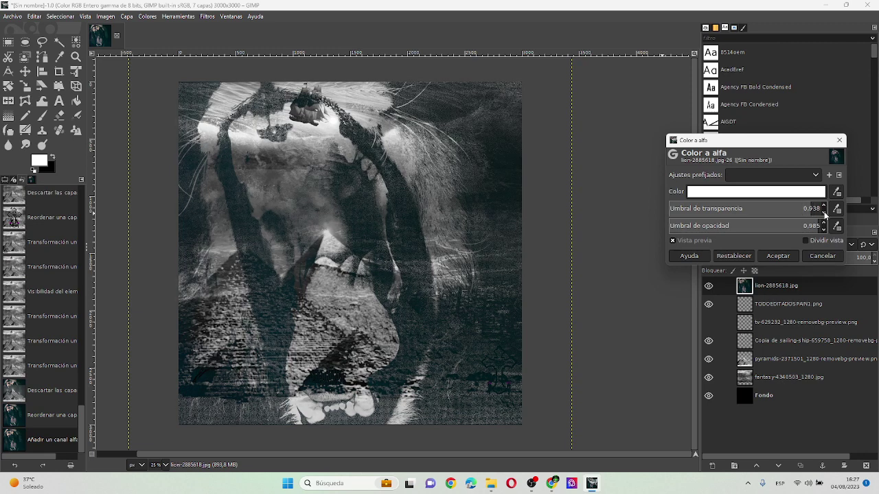
pyautogui.click(824, 214)
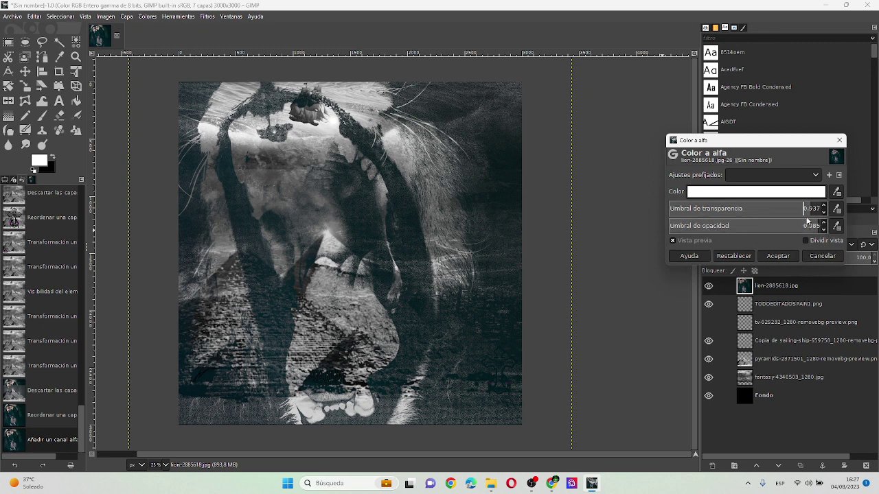
# Set the opacity threshold to about 0.985 and apply Color to Alpha
pyautogui.moveTo(808, 221); pyautogui.dragTo(821, 225)
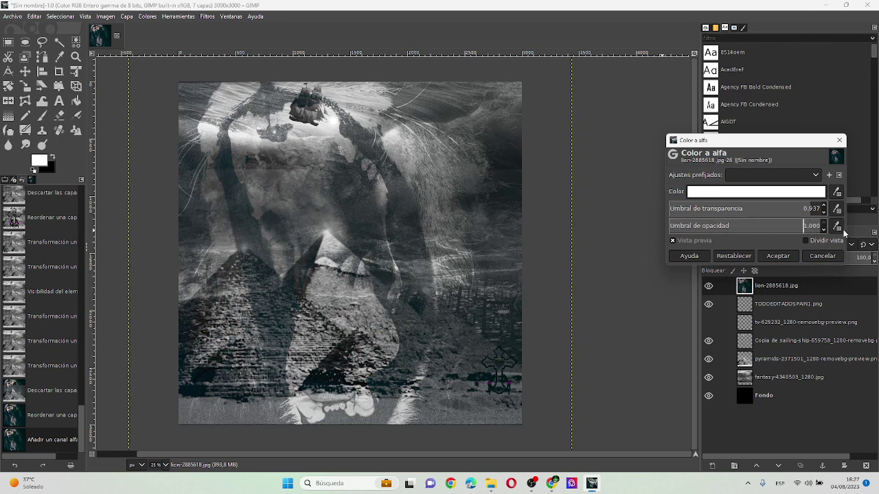
pyautogui.click(824, 232)
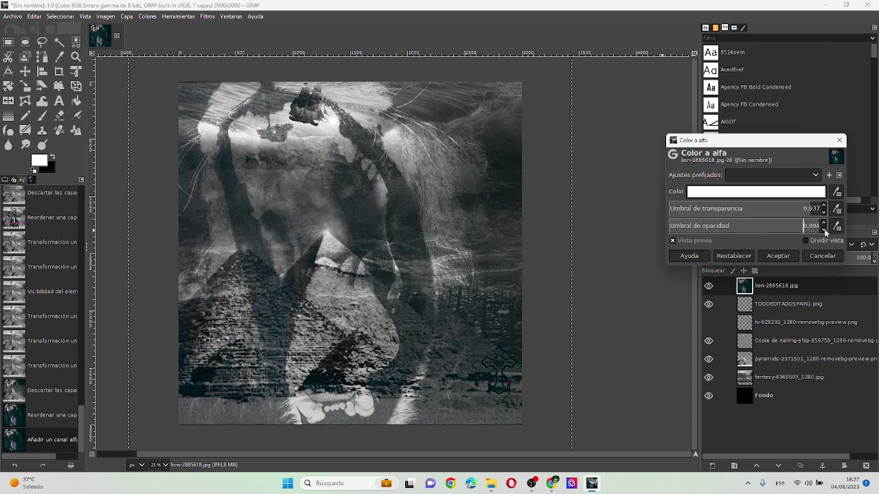
pyautogui.click(824, 232)
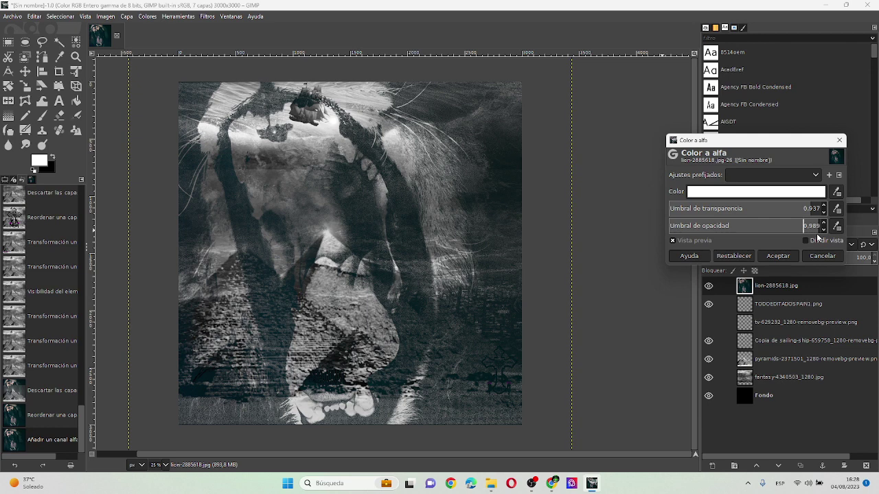
pyautogui.click(775, 256)
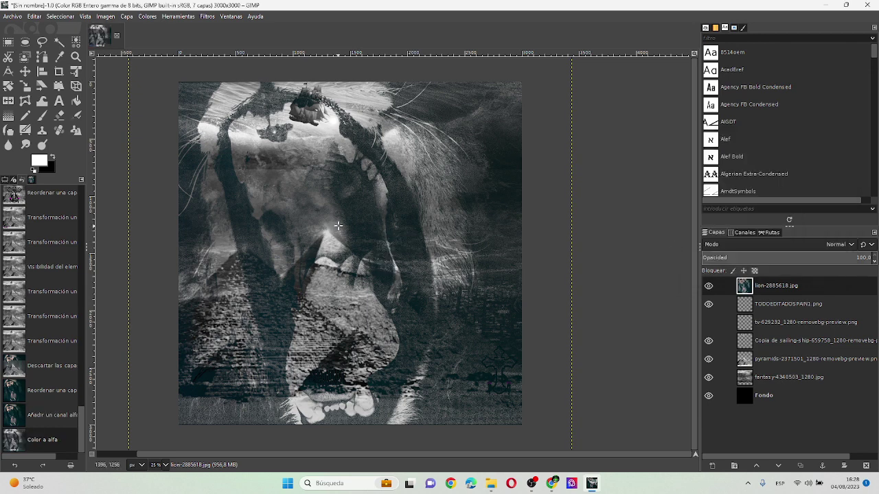
# Export the lion composite as YOUTUBE.png to the Desktop (Escritorio) with default PNG options
pyautogui.hotkey('ctrl', 'shift', 'e')
pyautogui.click(52, 122)
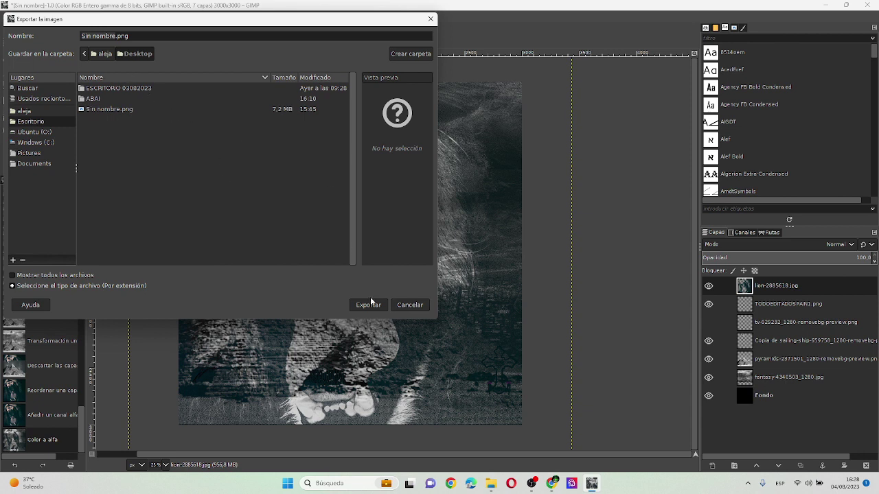
pyautogui.click(91, 36)
pyautogui.write('YO')
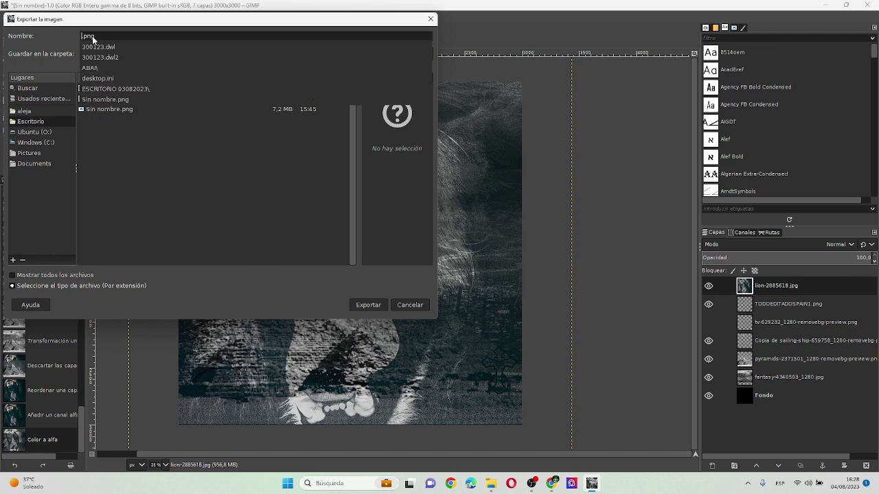
pyautogui.write('UTUBE')
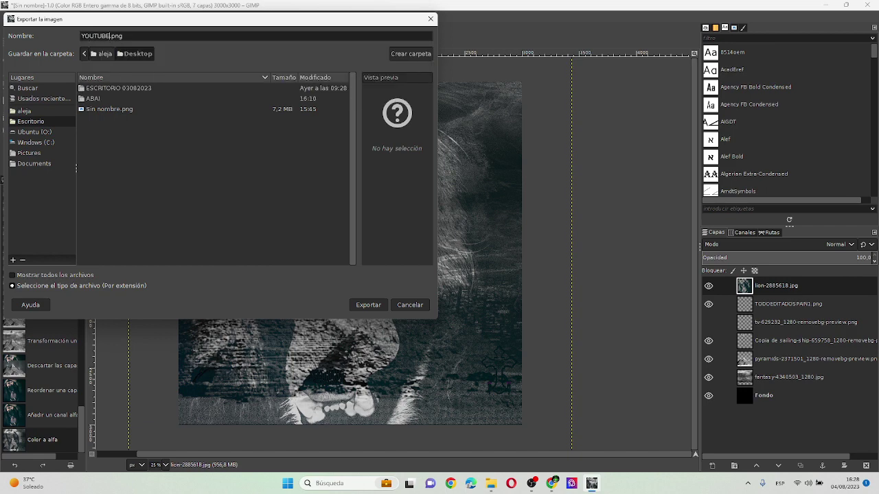
pyautogui.press('Return')
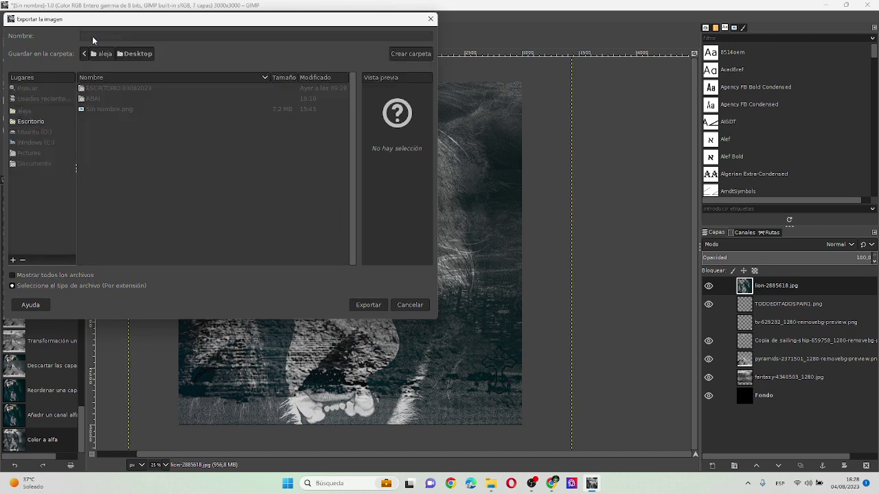
pyautogui.click(479, 351)
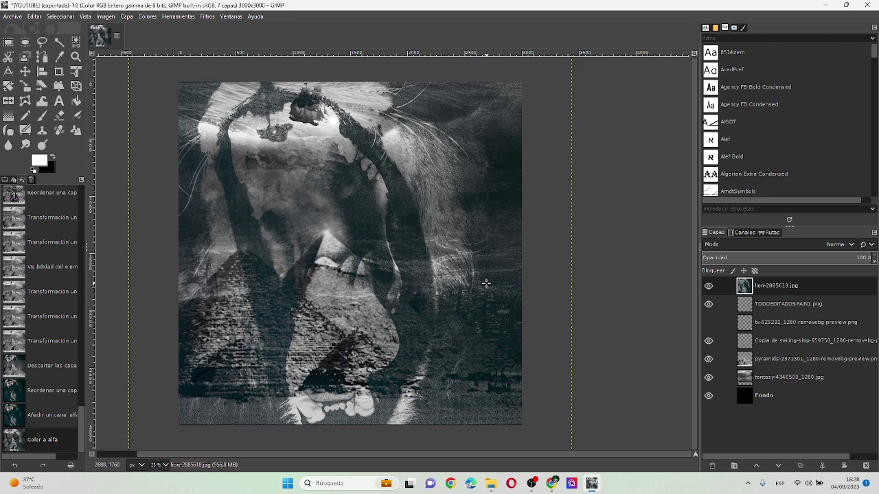
# Delete the lion layer and drag the owl PNG from Downloads onto the canvas
pyautogui.rightClick(774, 287)
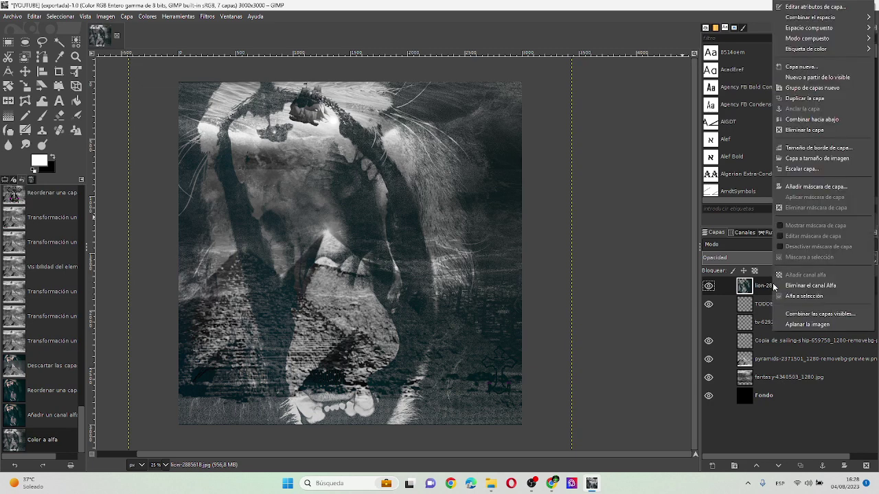
pyautogui.click(865, 466)
pyautogui.click(865, 466)
pyautogui.click(490, 483)
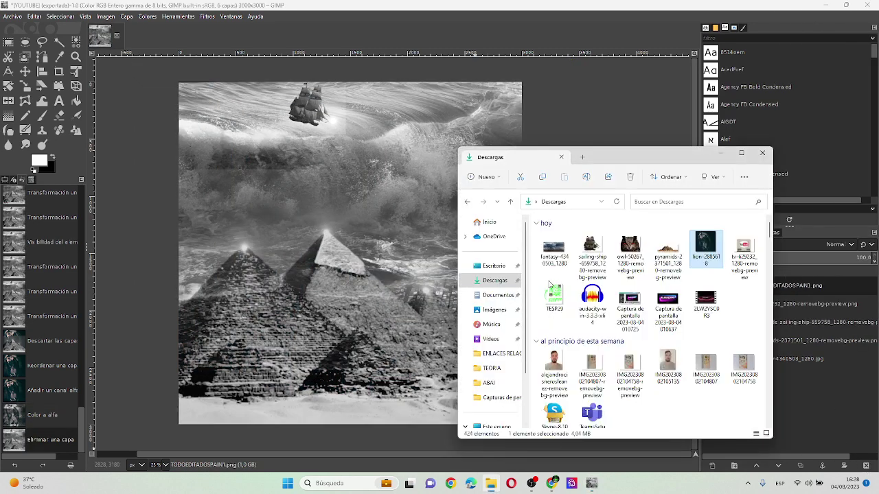
pyautogui.moveTo(630, 255); pyautogui.dragTo(359, 184)
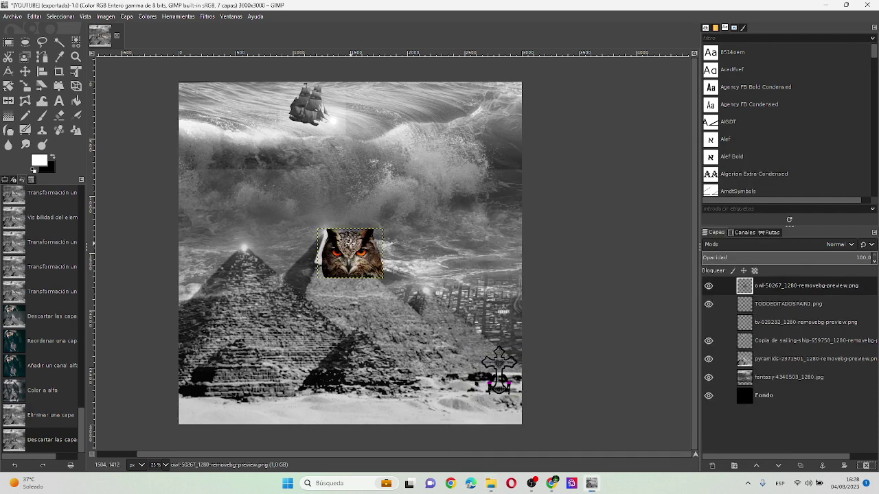
# Enlarge the owl layer with Unified Transform until it covers most of the canvas
pyautogui.click(76, 70)
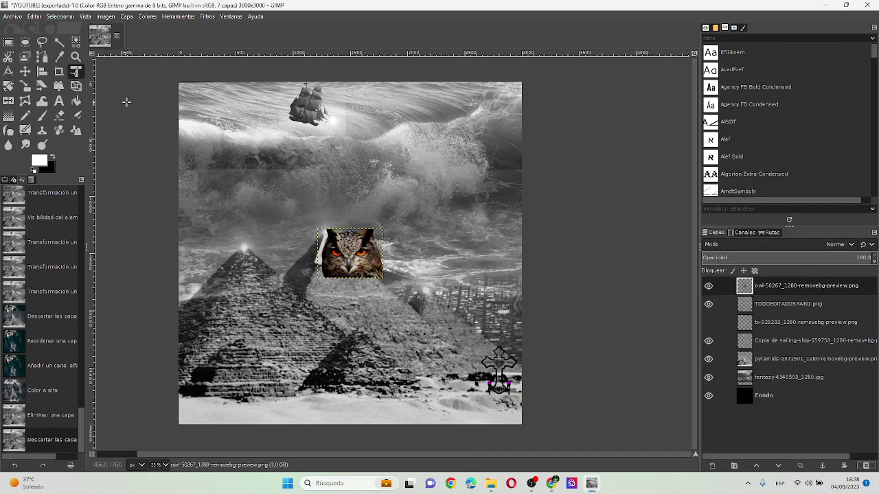
pyautogui.click(330, 243)
pyautogui.moveTo(383, 229); pyautogui.dragTo(496, 73)
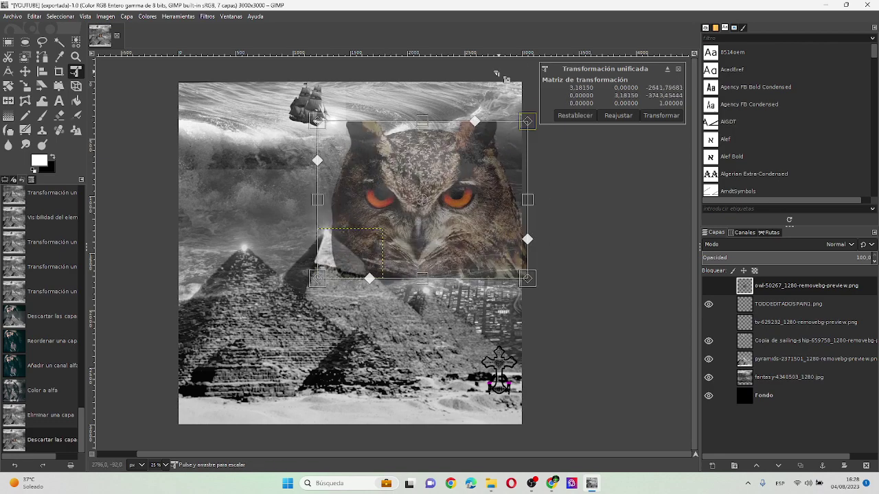
pyautogui.moveTo(314, 281); pyautogui.dragTo(152, 420)
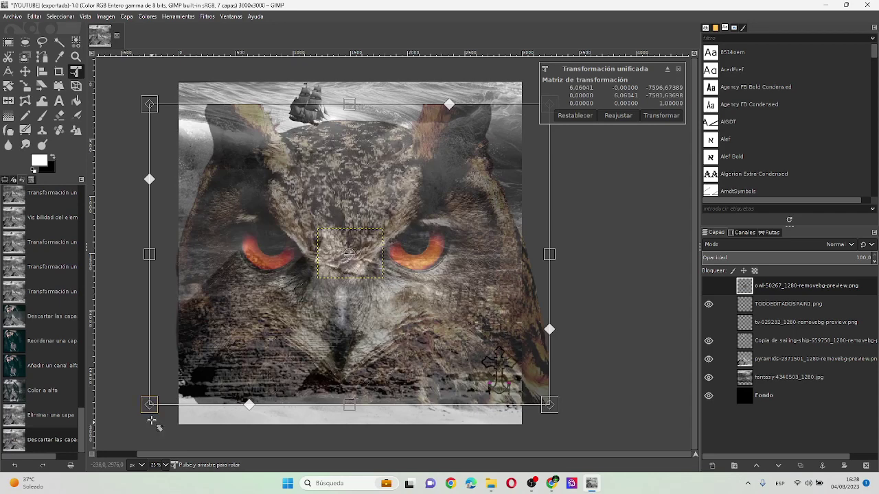
pyautogui.click(656, 116)
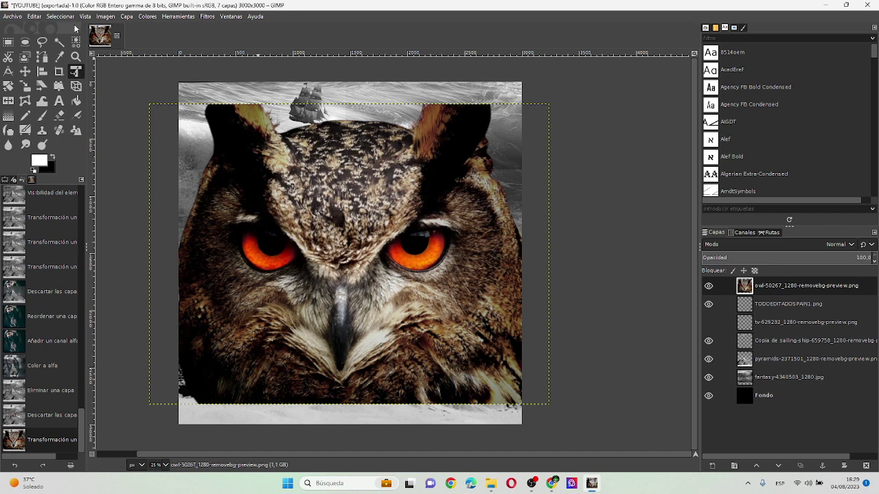
pyautogui.click(300, 179)
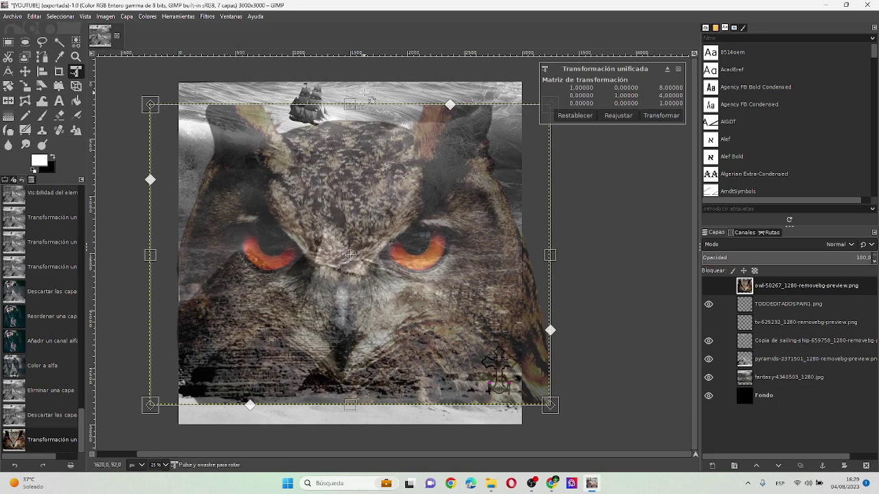
pyautogui.click(678, 70)
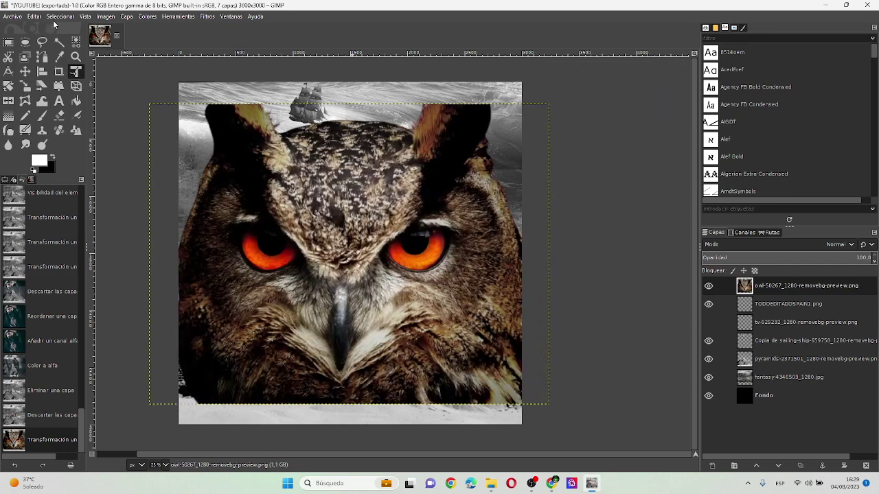
pyautogui.click(127, 15)
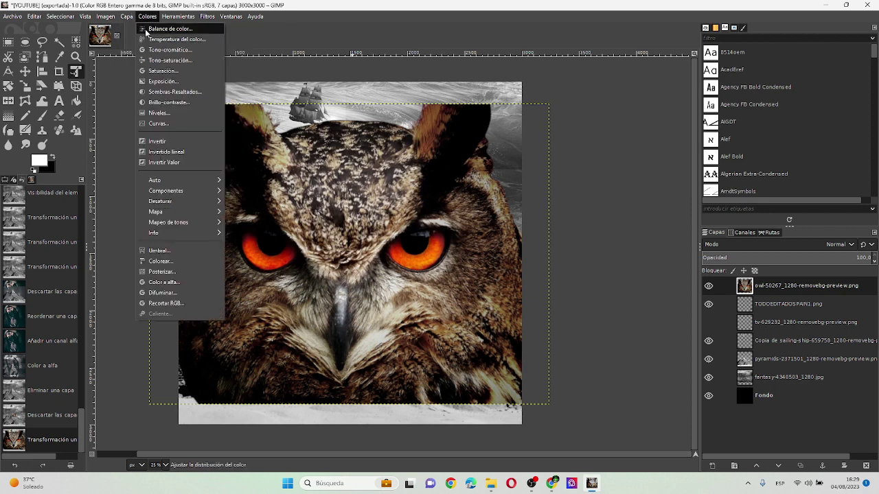
pyautogui.moveTo(148, 130)
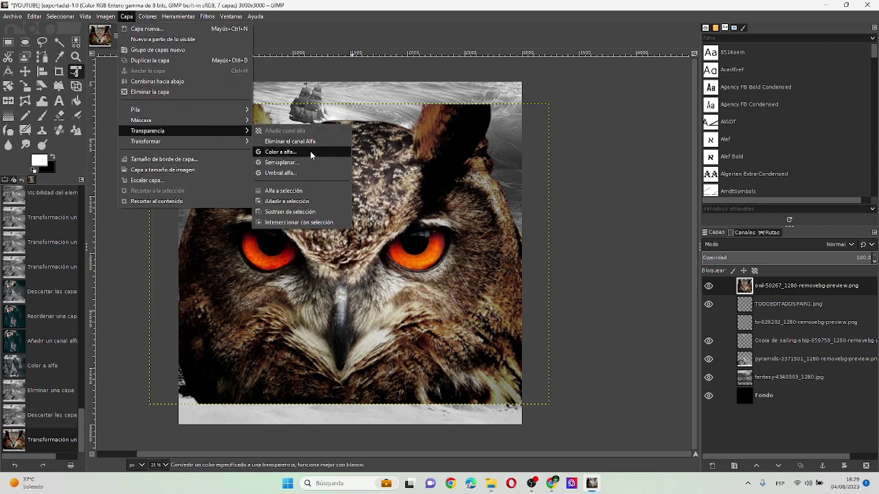
# Apply Color to Alpha to the owl layer with a 0.985 transparency threshold
pyautogui.click(308, 152)
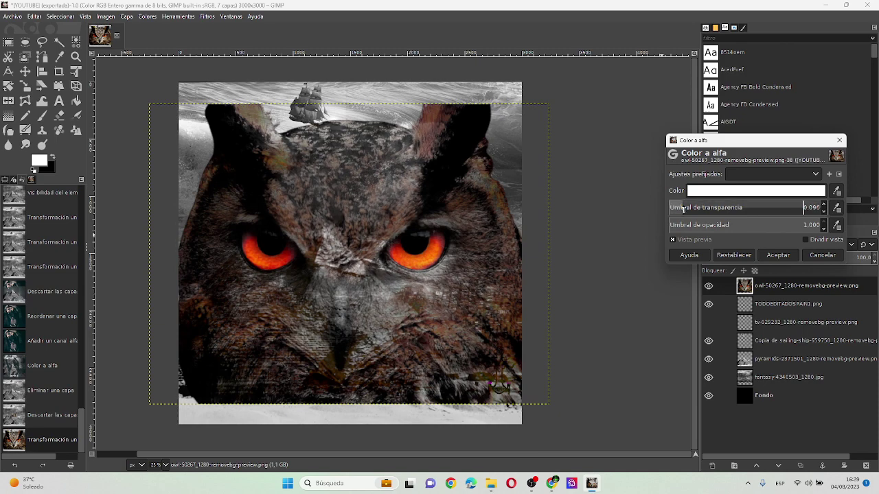
pyautogui.moveTo(694, 208); pyautogui.dragTo(815, 215)
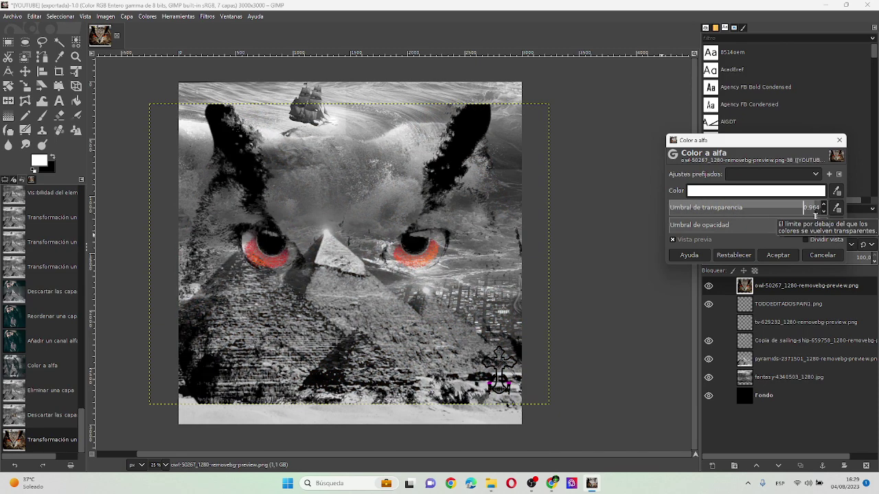
pyautogui.moveTo(815, 215); pyautogui.dragTo(819, 217)
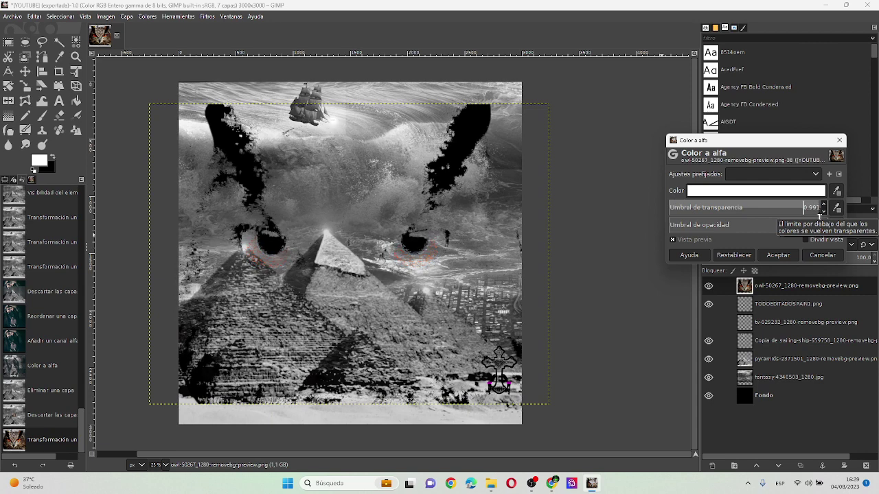
pyautogui.moveTo(819, 217); pyautogui.dragTo(818, 217)
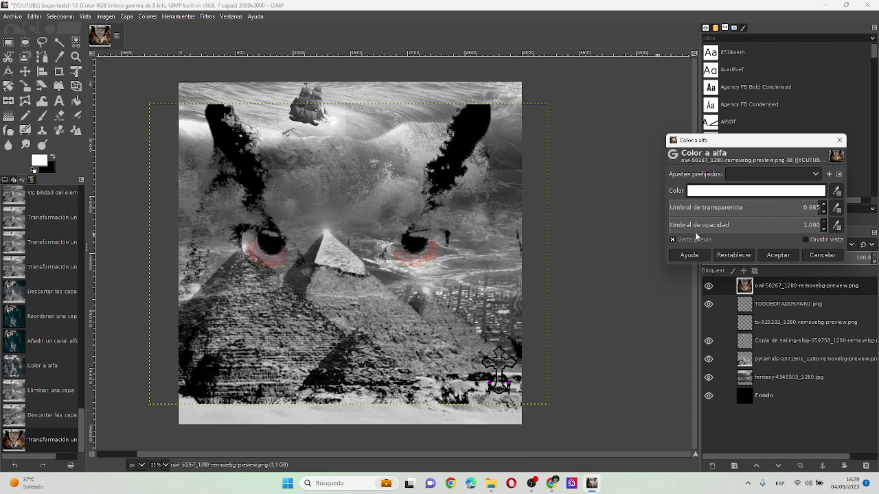
pyautogui.click(782, 255)
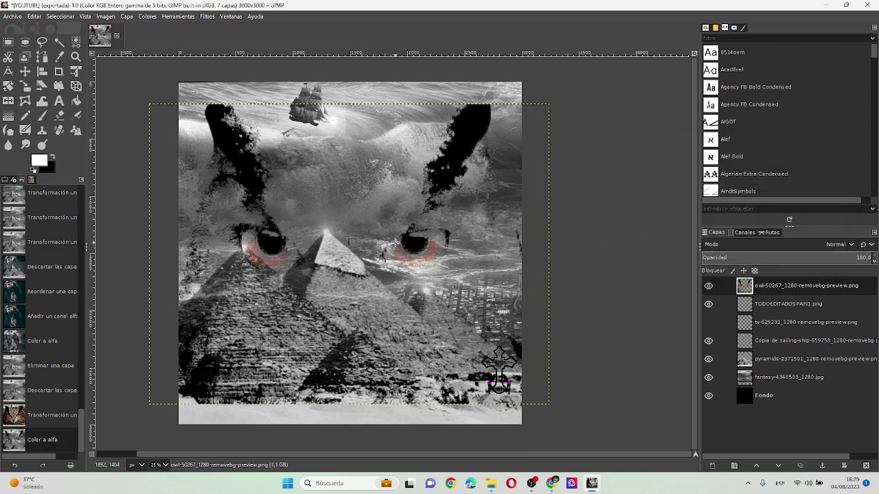
# Enlarge the owl layer from its top-left and bottom-right corners with Unified Transform
pyautogui.click(76, 71)
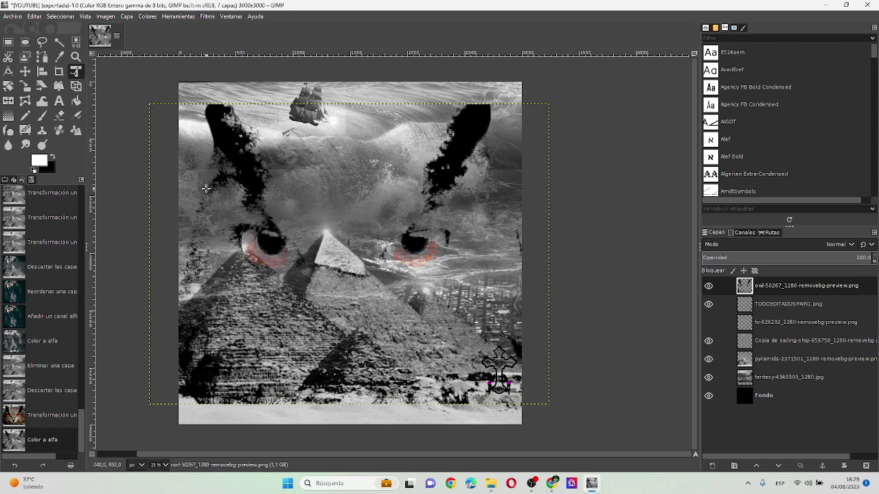
pyautogui.click(206, 189)
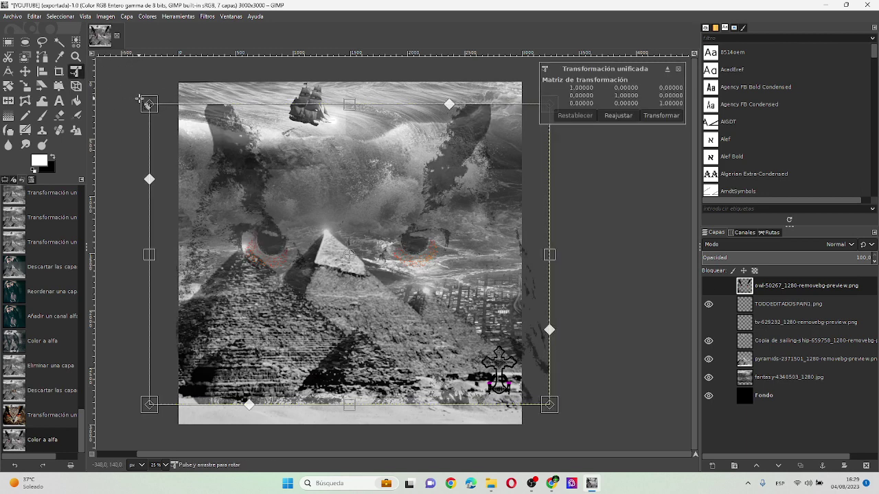
pyautogui.moveTo(140, 99); pyautogui.dragTo(118, 77)
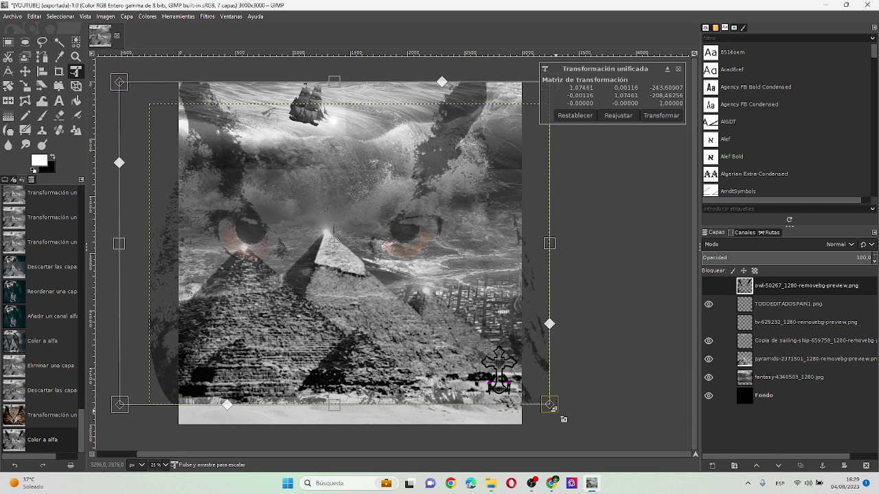
pyautogui.moveTo(550, 411); pyautogui.dragTo(576, 438)
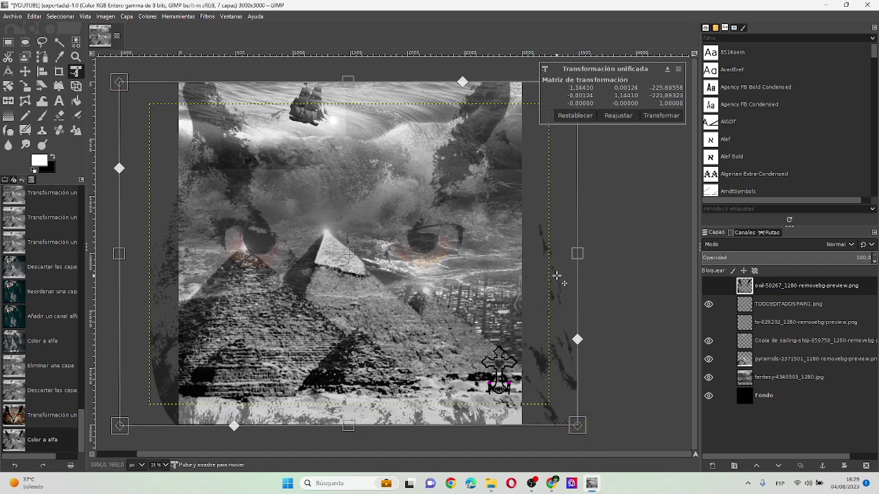
pyautogui.click(622, 116)
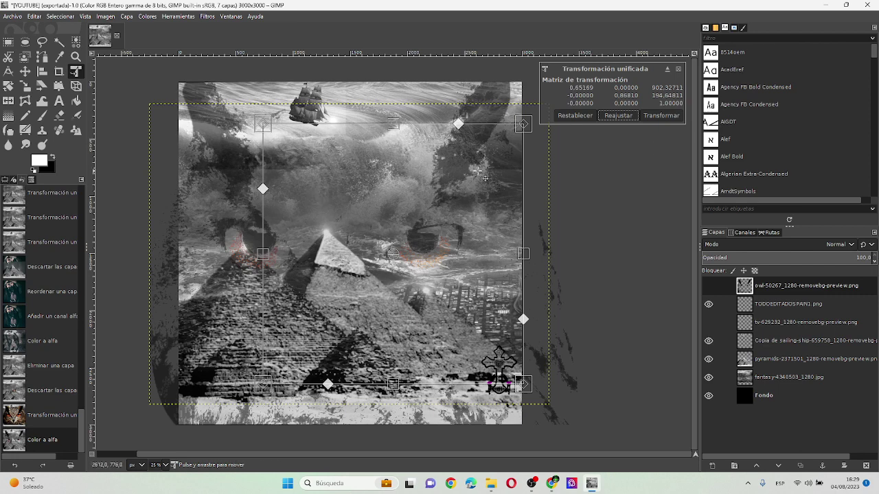
pyautogui.click(651, 115)
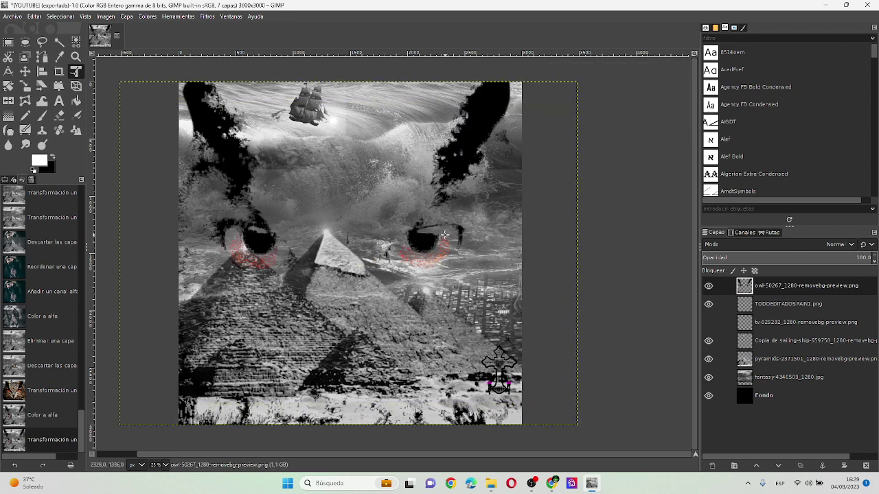
# Reapply Color to Alpha to the rescaled owl layer
pyautogui.click(127, 16)
pyautogui.moveTo(148, 131)
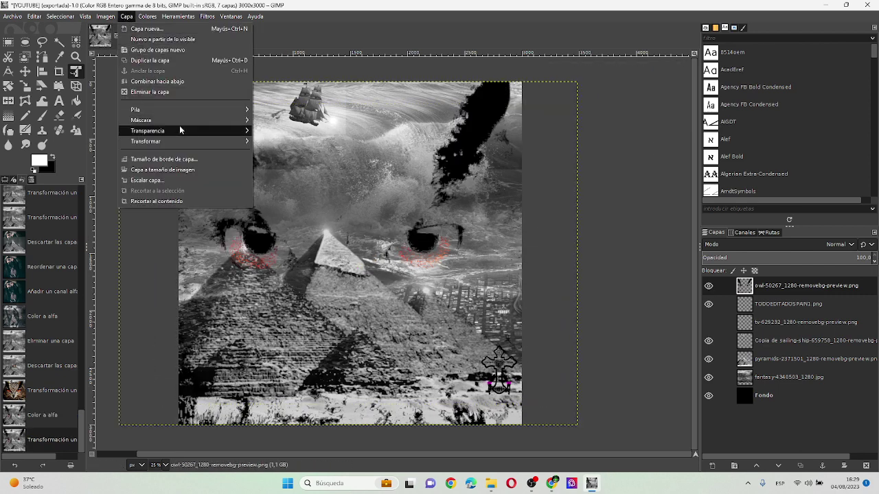
pyautogui.click(280, 152)
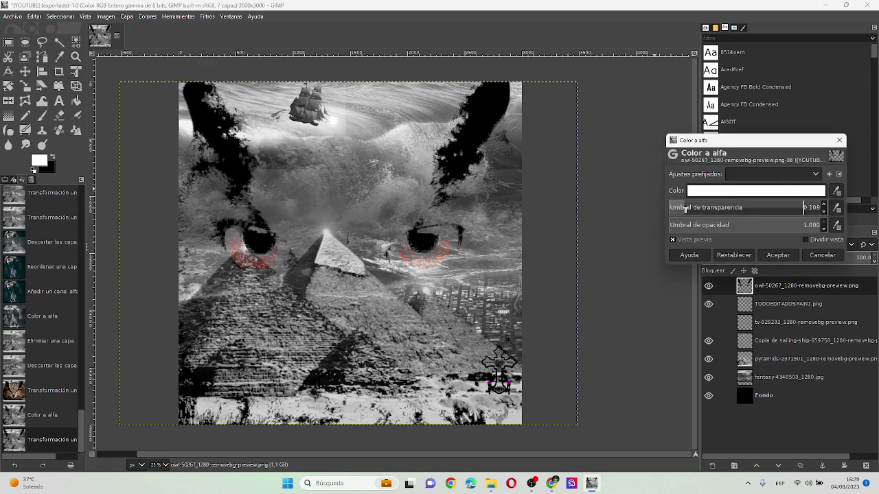
pyautogui.moveTo(687, 210)
pyautogui.mouseDown()
pyautogui.moveTo(713, 211)
pyautogui.moveTo(671, 210)
pyautogui.moveTo(711, 227)
pyautogui.mouseUp()
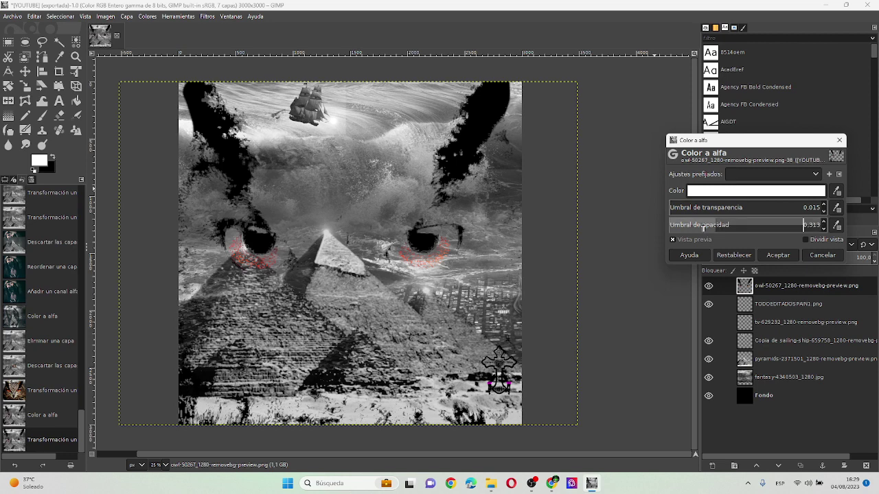
pyautogui.click(822, 255)
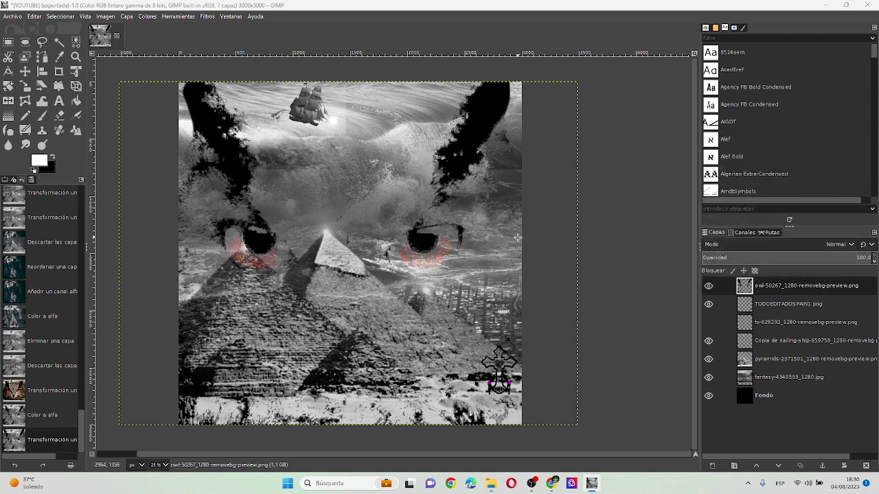
pyautogui.hotkey('ctrl', 'shift', 'f')
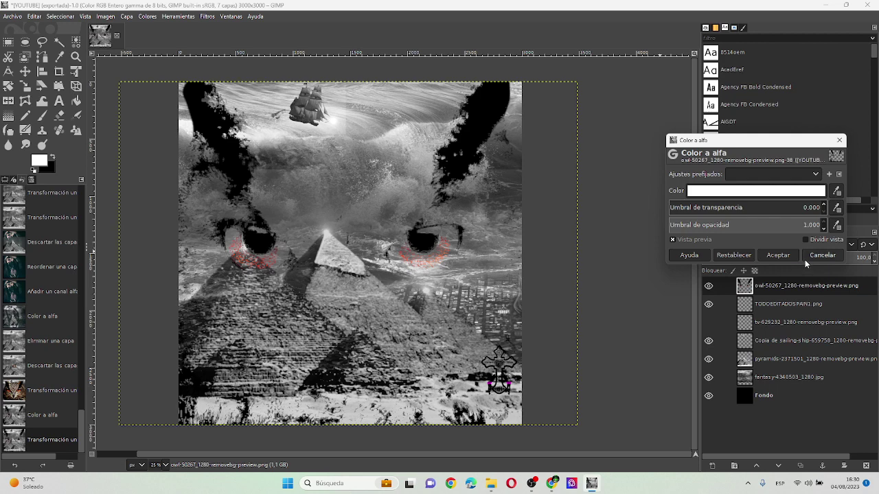
pyautogui.click(778, 256)
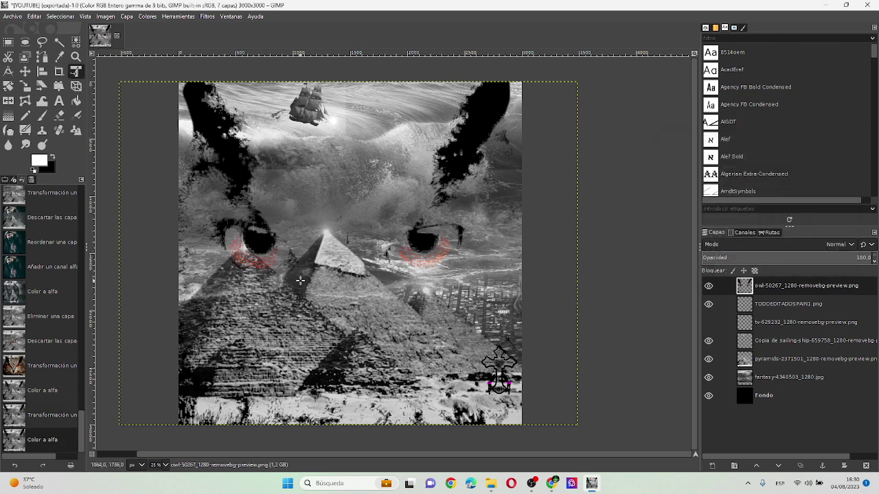
# Shrink the owl layer to about 0.83 and shift it right so its eyes sit above the pyramids
pyautogui.moveTo(300, 280); pyautogui.dragTo(313, 280)
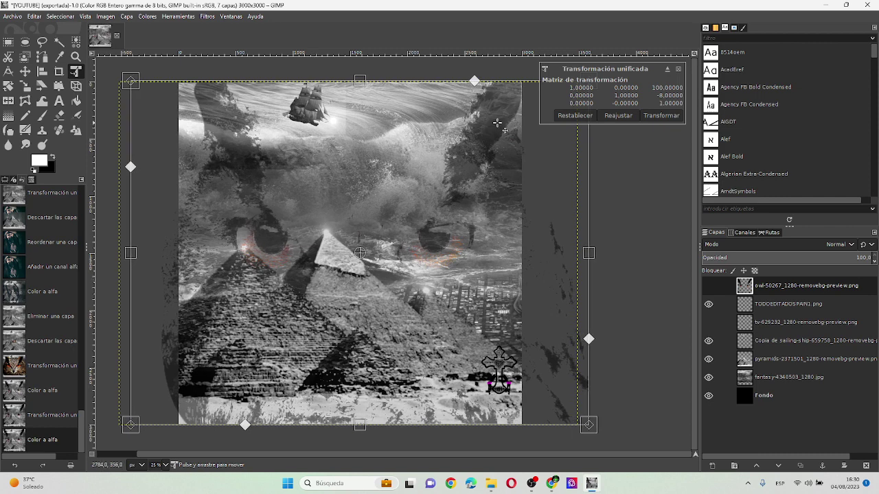
pyautogui.click(663, 116)
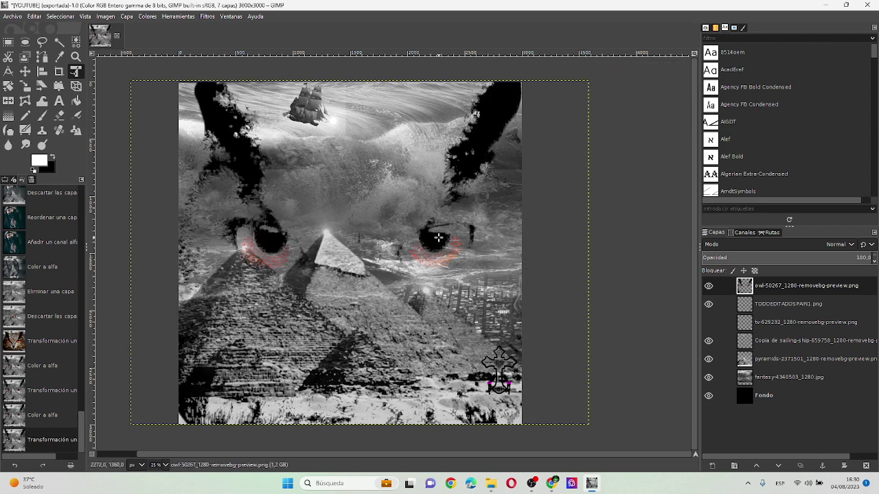
pyautogui.click(417, 278)
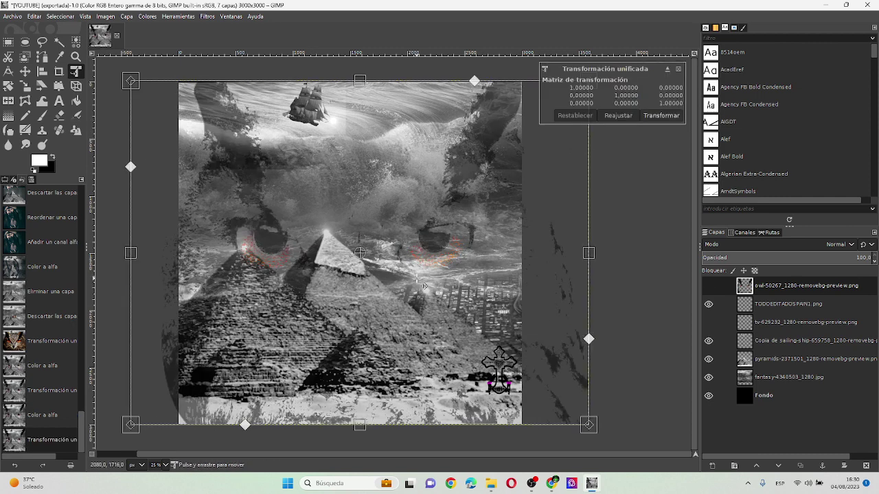
pyautogui.moveTo(583, 420); pyautogui.dragTo(553, 395)
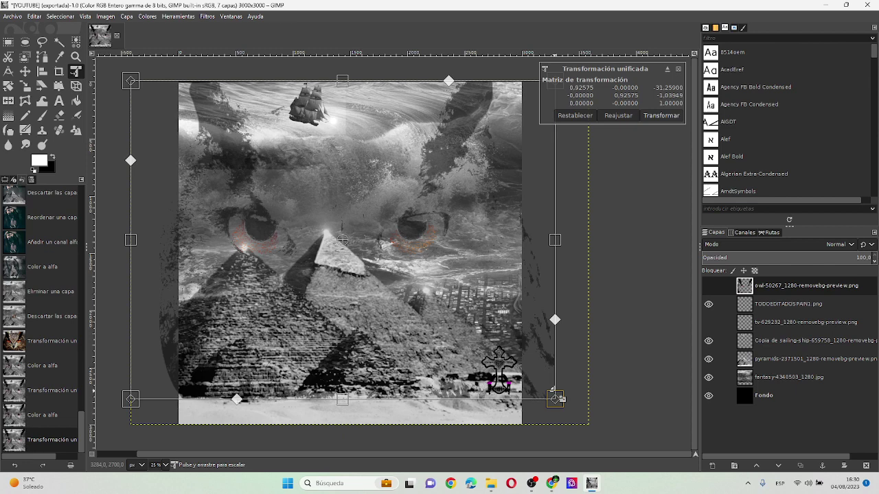
pyautogui.moveTo(395, 295); pyautogui.dragTo(408, 295)
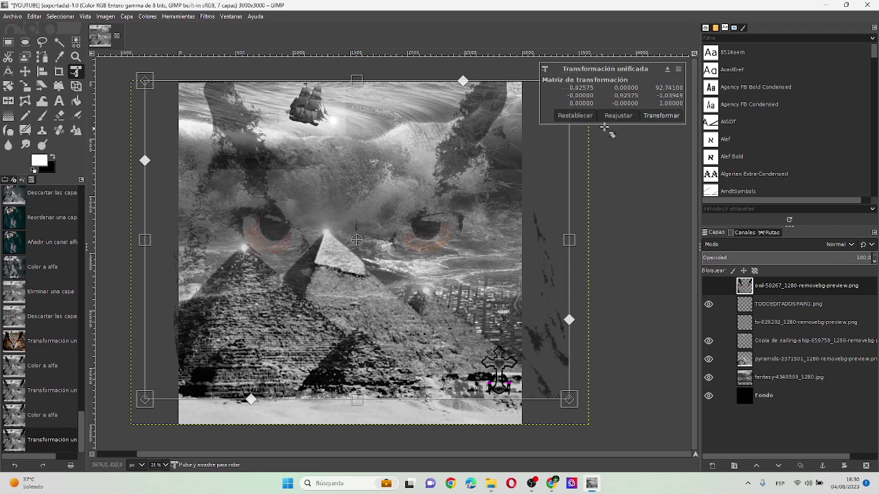
pyautogui.click(669, 116)
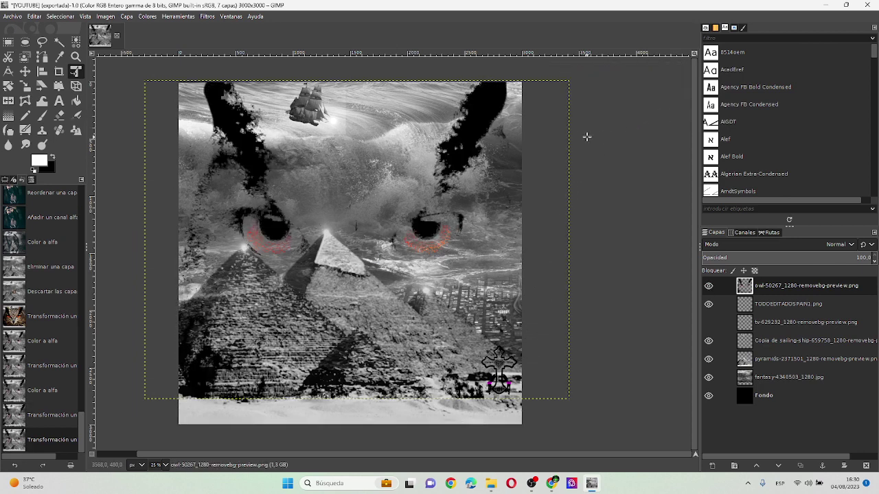
# Step back in Undo History to the full-colour owl and dismiss the pending transform
pyautogui.click(42, 342)
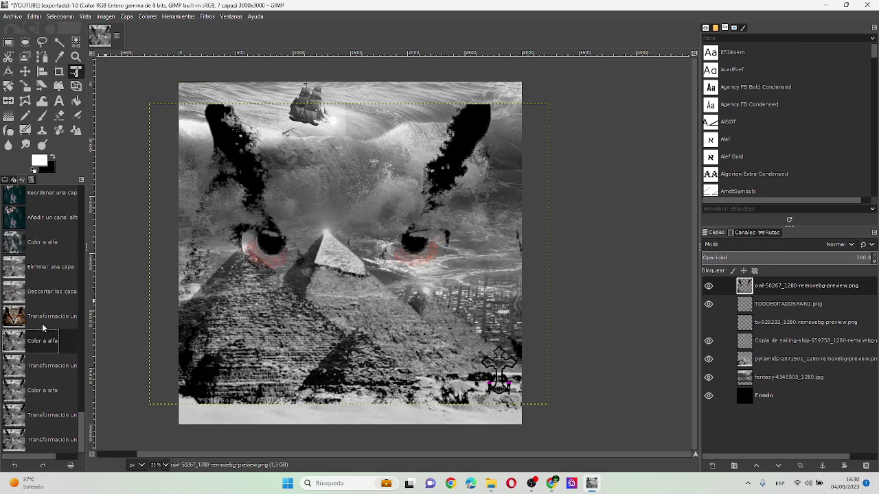
pyautogui.click(42, 324)
pyautogui.click(333, 214)
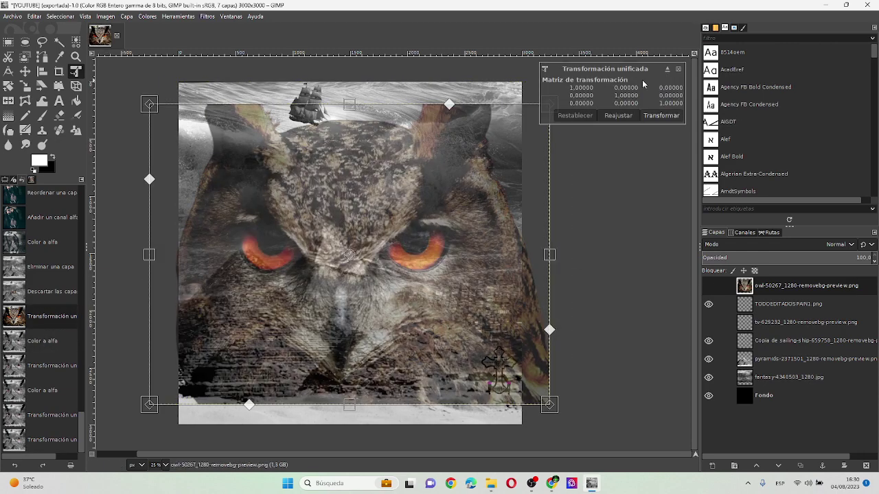
pyautogui.click(679, 69)
pyautogui.click(144, 17)
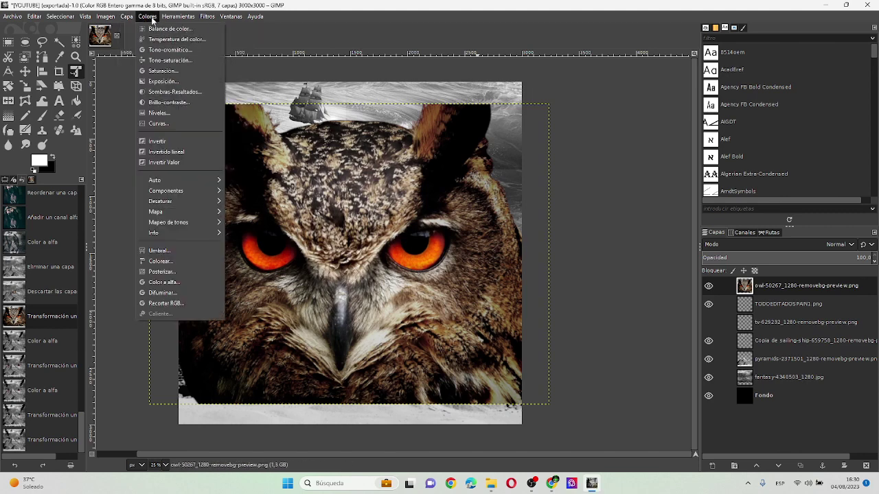
pyautogui.moveTo(148, 130)
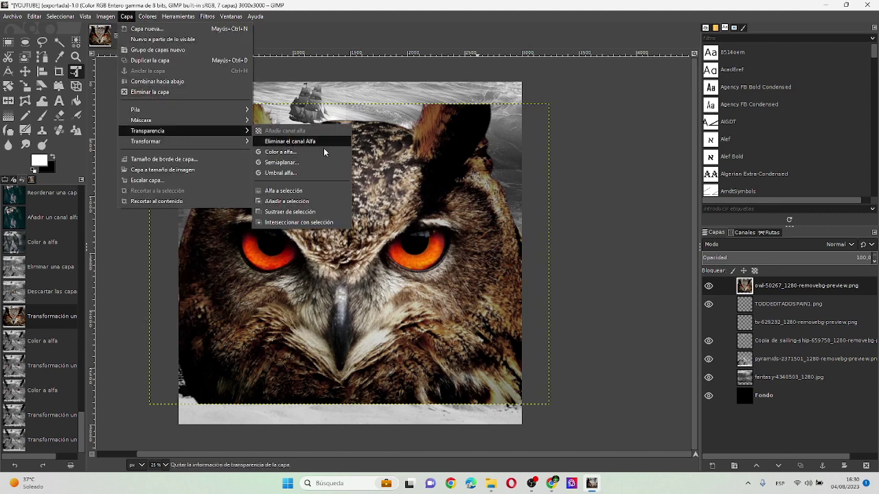
# Remove and re-add the owl layer's alpha channel, then bring up Color to Alpha
pyautogui.click(302, 141)
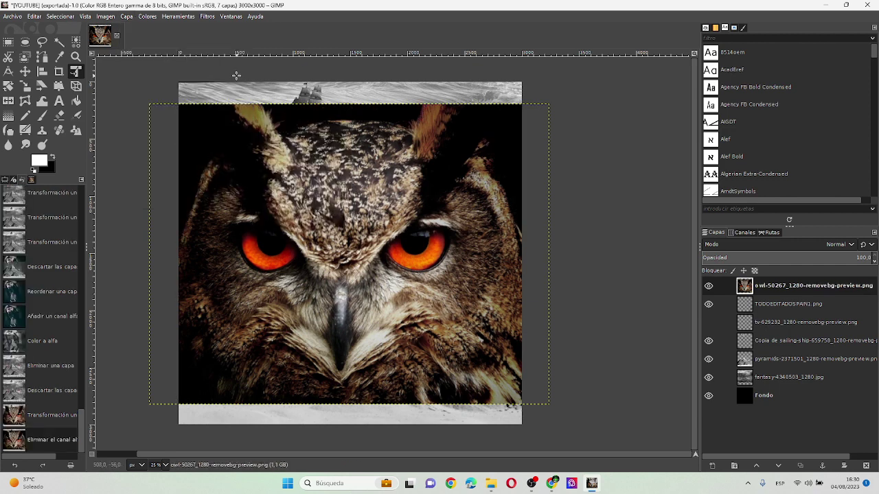
pyautogui.click(125, 16)
pyautogui.moveTo(148, 130)
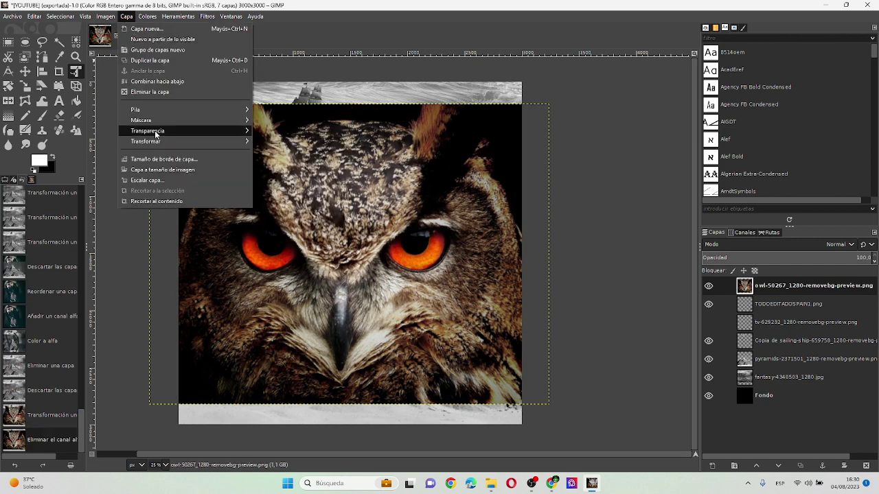
pyautogui.click(272, 132)
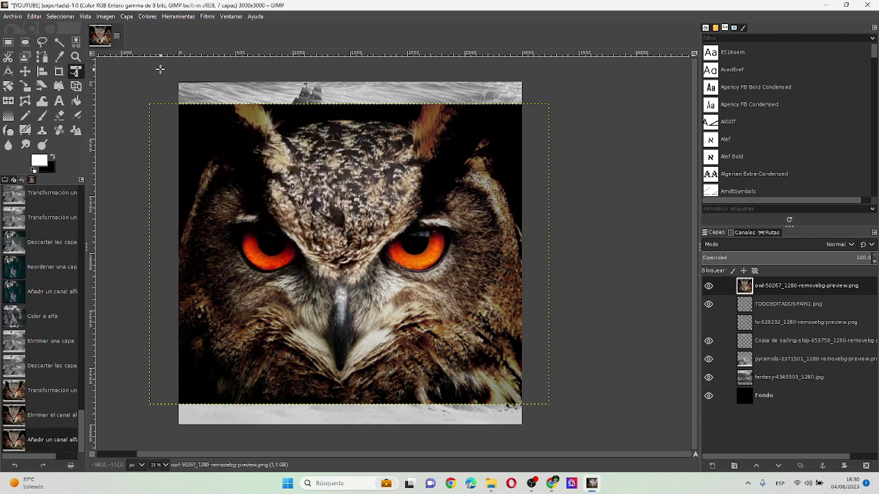
pyautogui.click(127, 16)
pyautogui.moveTo(147, 131)
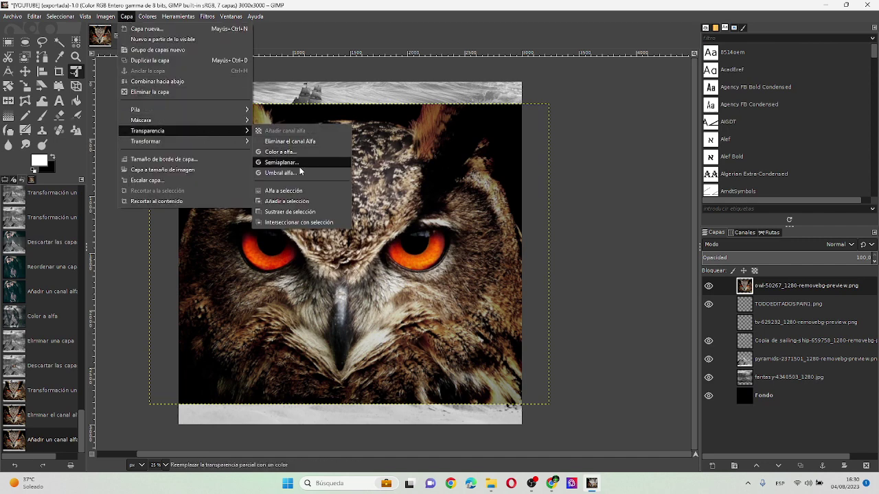
pyautogui.click(296, 154)
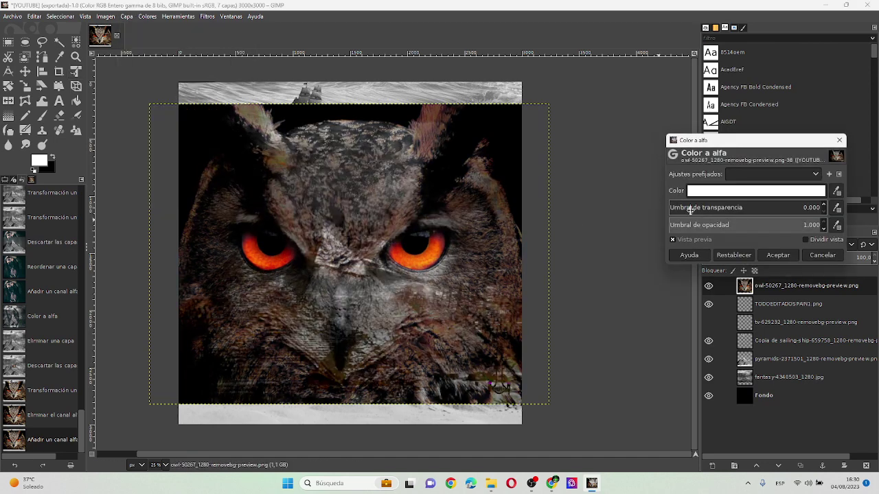
# Try different Color to Alpha transparency and opacity thresholds on the owl layer
pyautogui.moveTo(693, 210); pyautogui.dragTo(833, 210)
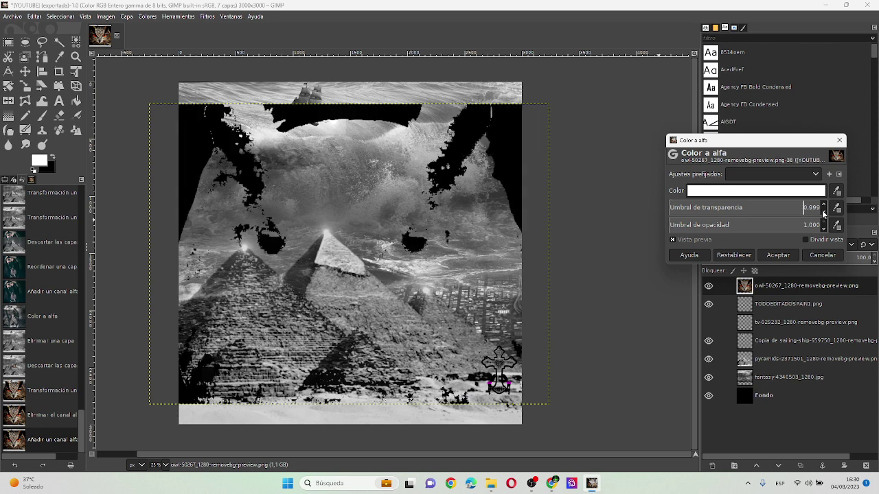
pyautogui.click(754, 224)
pyautogui.moveTo(755, 225); pyautogui.dragTo(638, 224)
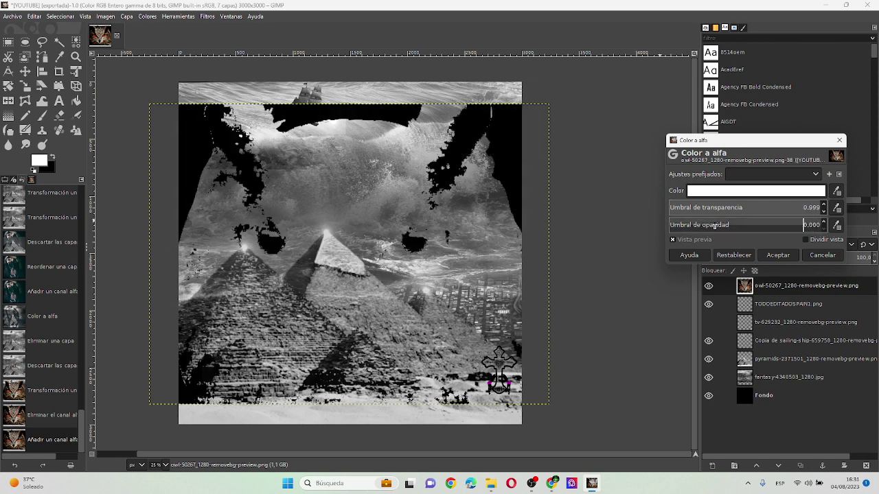
pyautogui.moveTo(725, 226); pyautogui.dragTo(818, 225)
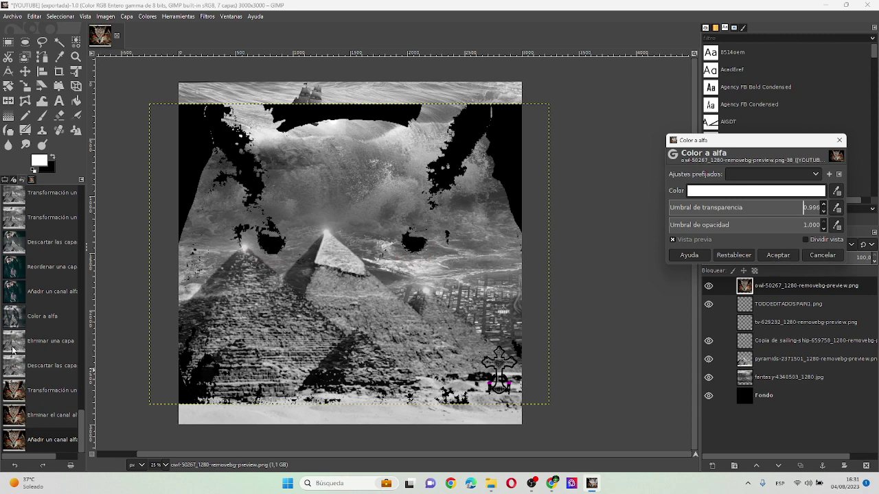
# Revert to the Transformación unificada entry in Undo History, discarding the transparency edits
pyautogui.scroll(2, 33, 353)
pyautogui.scroll(2, 35, 357)
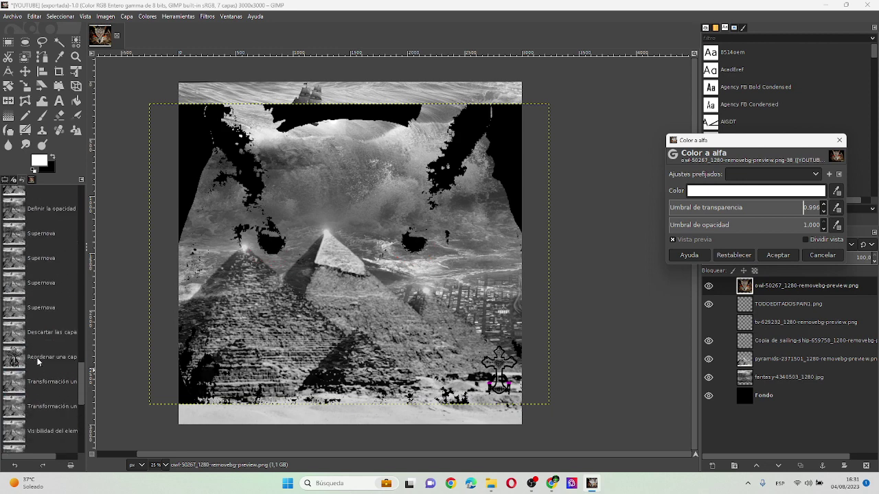
pyautogui.scroll(-2, 35, 359)
pyautogui.scroll(-2, 37, 354)
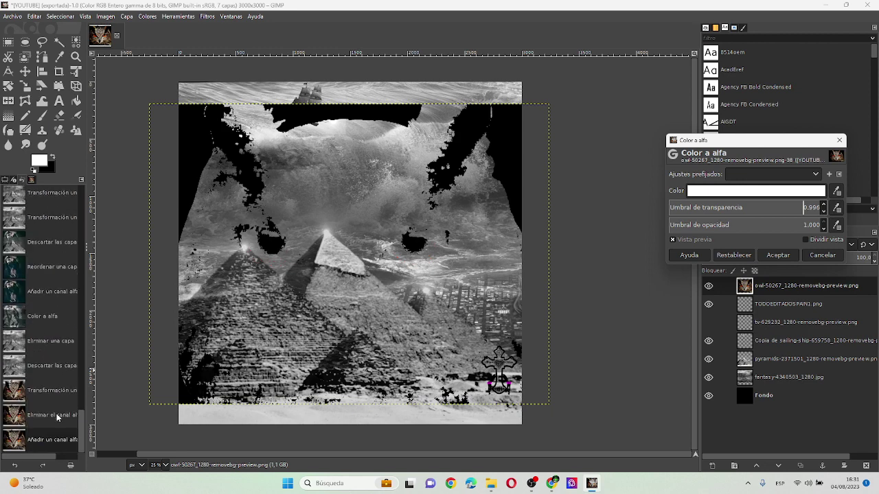
pyautogui.click(68, 394)
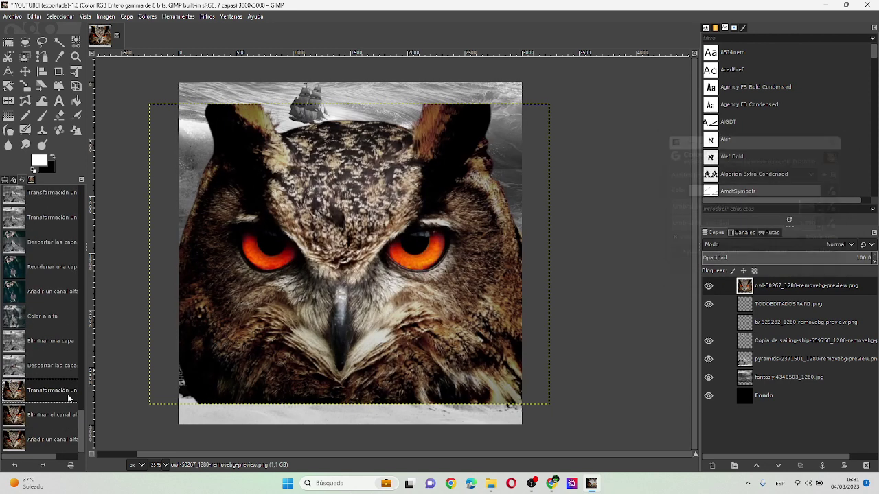
# Preview Color to Alpha on the owl layer with thresholds up to 1.000
pyautogui.click(112, 18)
pyautogui.moveTo(188, 131)
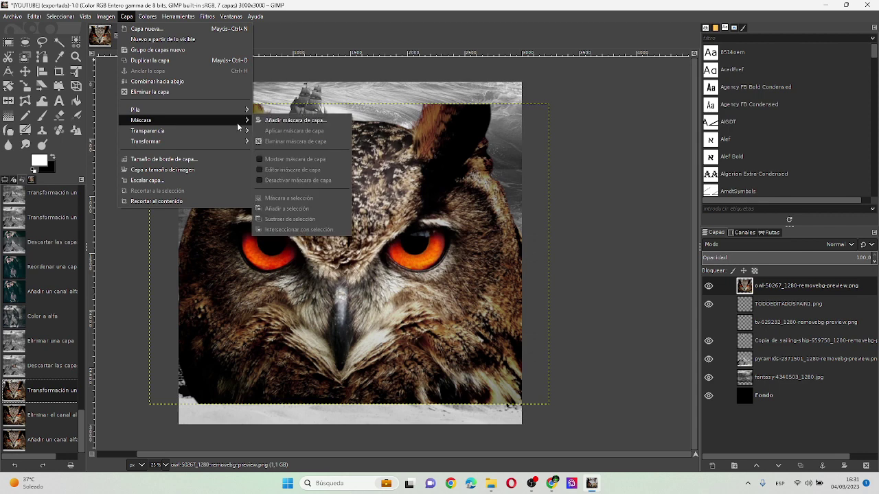
pyautogui.moveTo(147, 131)
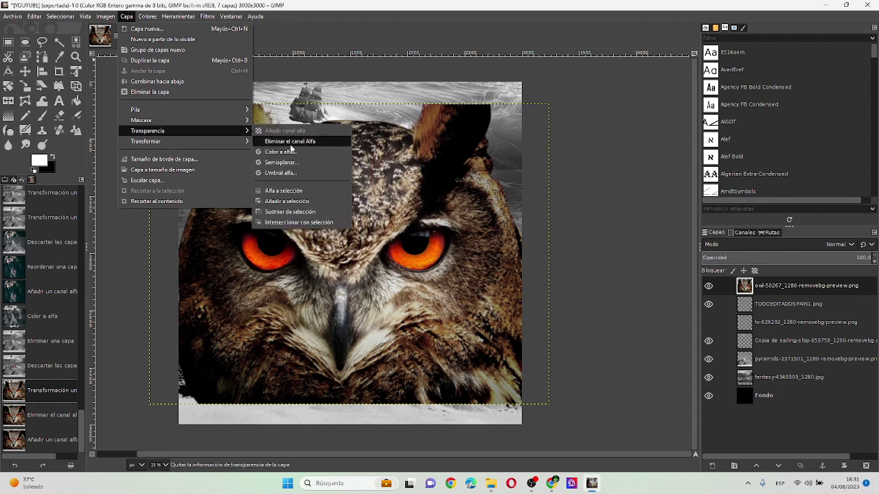
pyautogui.click(289, 151)
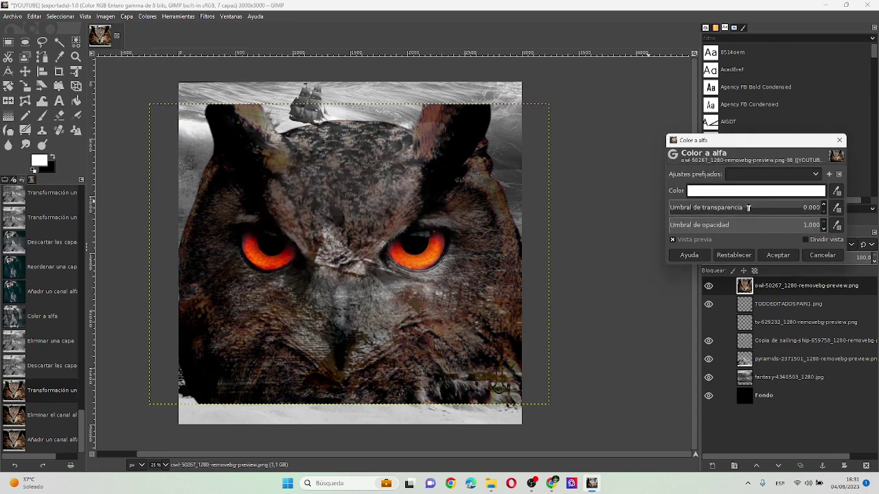
pyautogui.moveTo(748, 208); pyautogui.dragTo(816, 206)
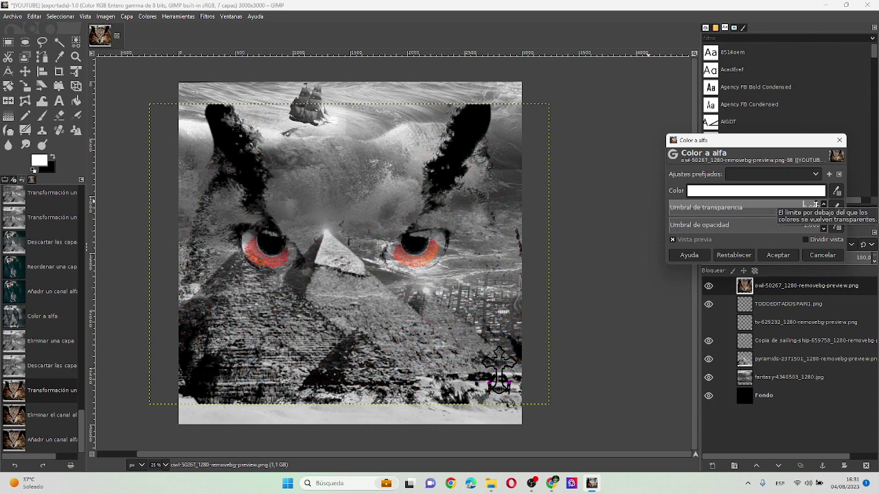
pyautogui.moveTo(815, 205); pyautogui.dragTo(829, 204)
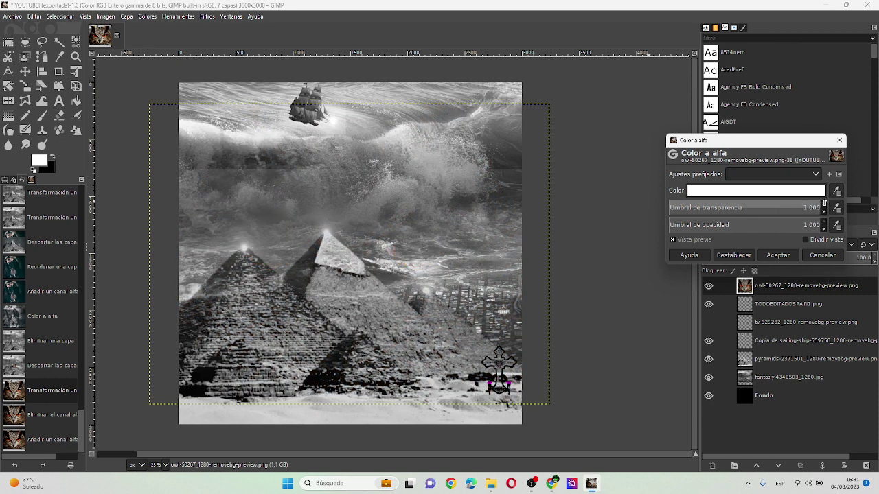
pyautogui.click(824, 213)
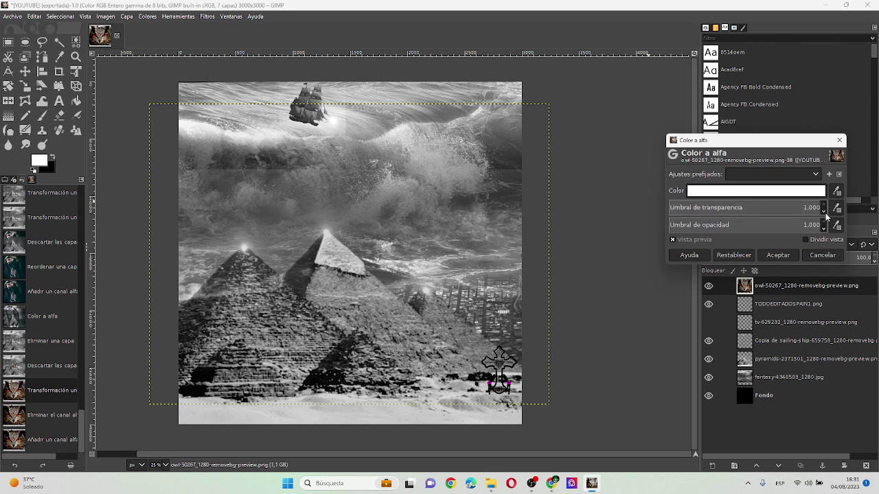
pyautogui.scroll(-4, 825, 216)
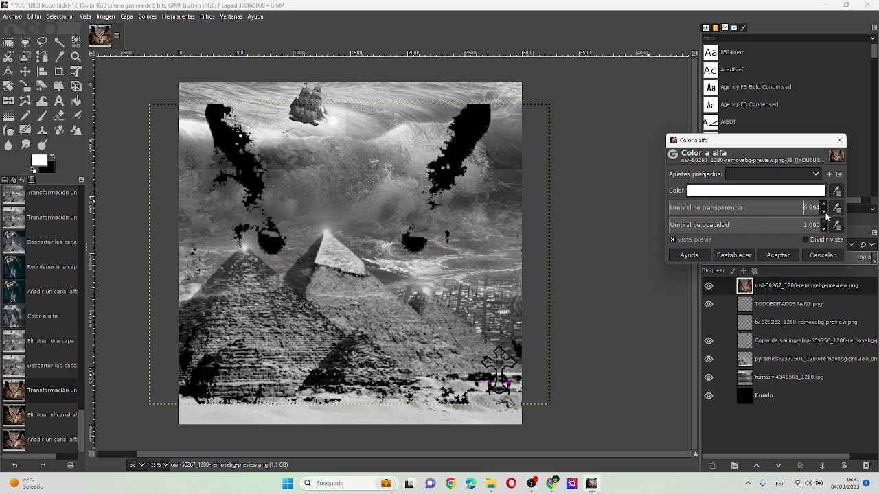
pyautogui.scroll(-4, 826, 216)
pyautogui.scroll(-4, 826, 216)
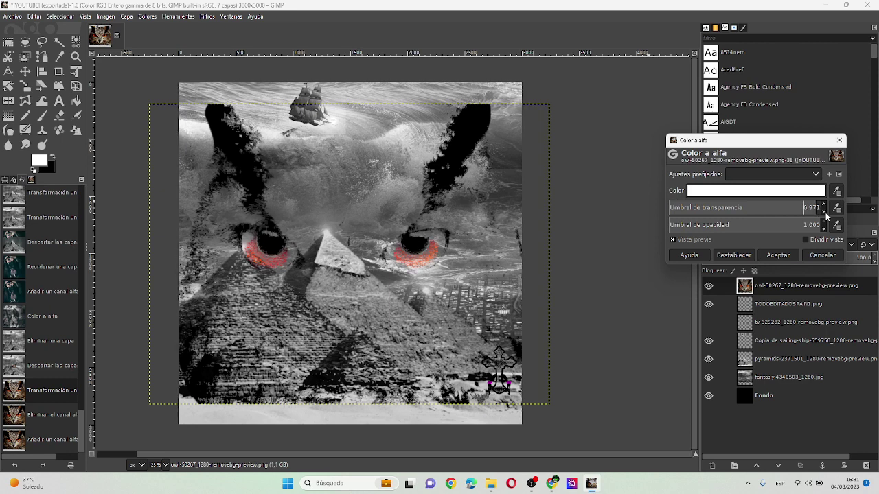
# Lower the transparency threshold to 0.672 and apply Color to Alpha
pyautogui.click(404, 295)
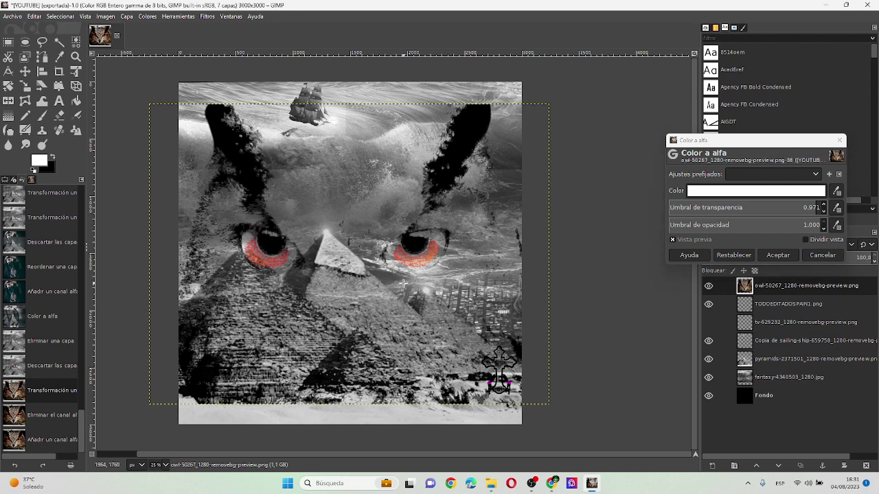
pyautogui.click(788, 207)
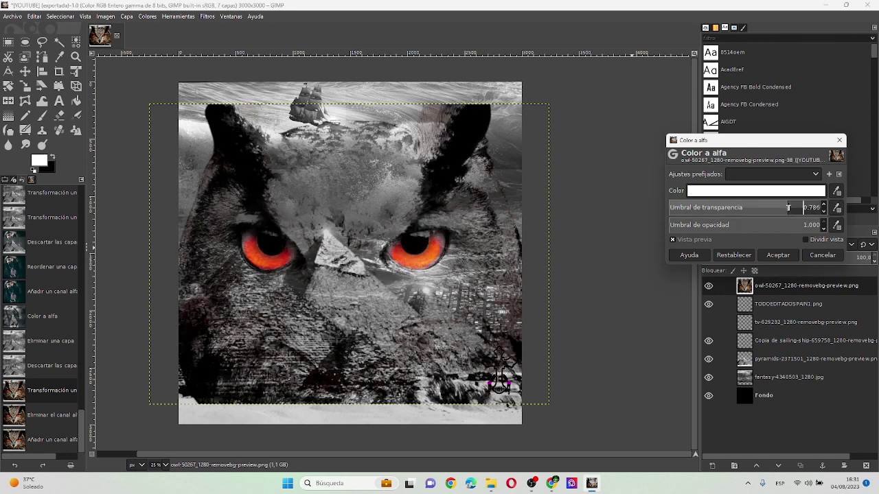
pyautogui.click(781, 207)
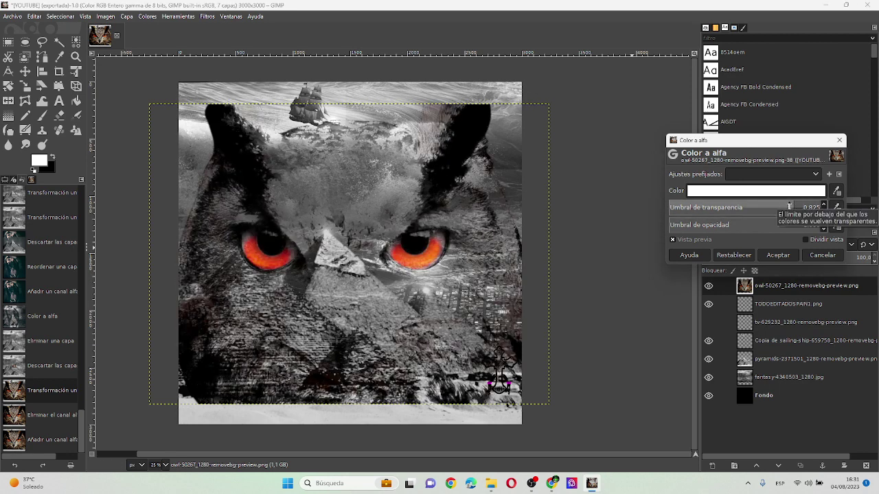
pyautogui.click(764, 206)
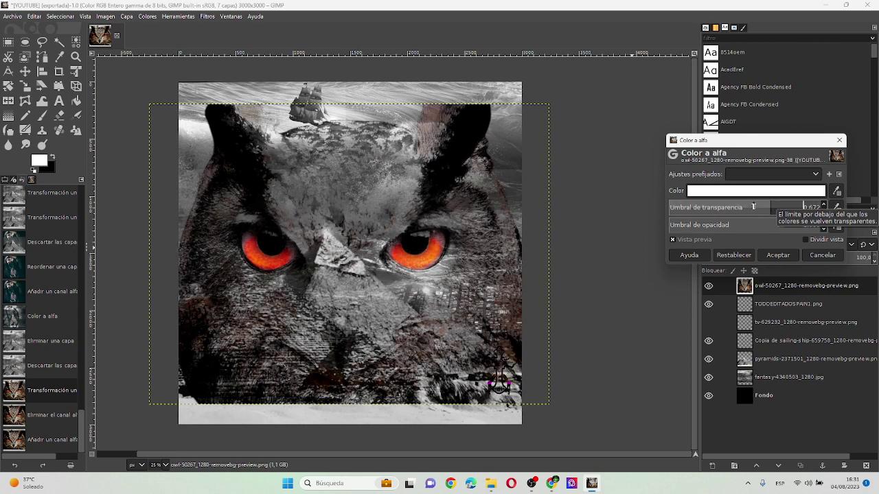
pyautogui.click(778, 255)
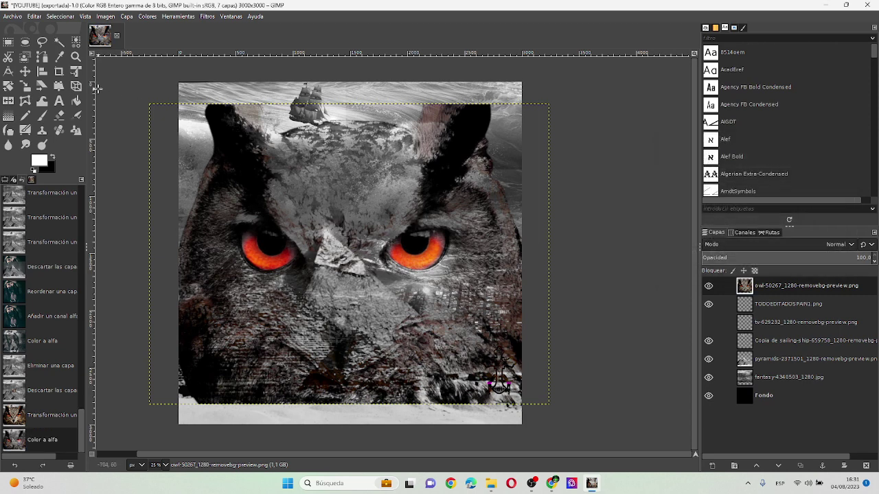
# Scale the owl layer up to about 1.14 from its corners so it fills the canvas
pyautogui.click(74, 77)
pyautogui.click(397, 295)
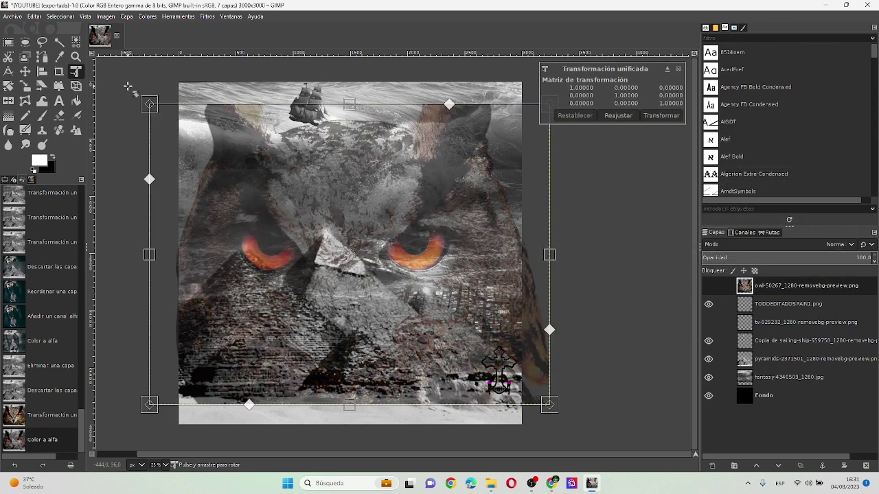
pyautogui.moveTo(149, 104); pyautogui.dragTo(120, 83)
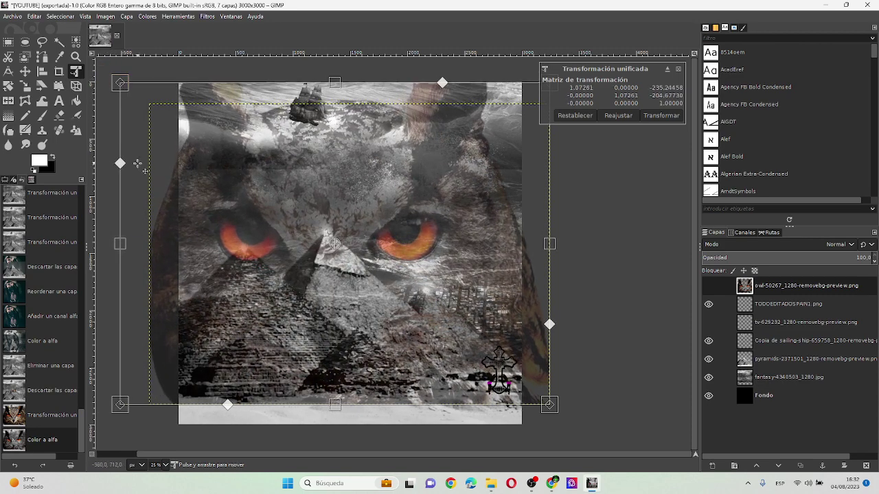
pyautogui.moveTo(550, 405); pyautogui.dragTo(575, 423)
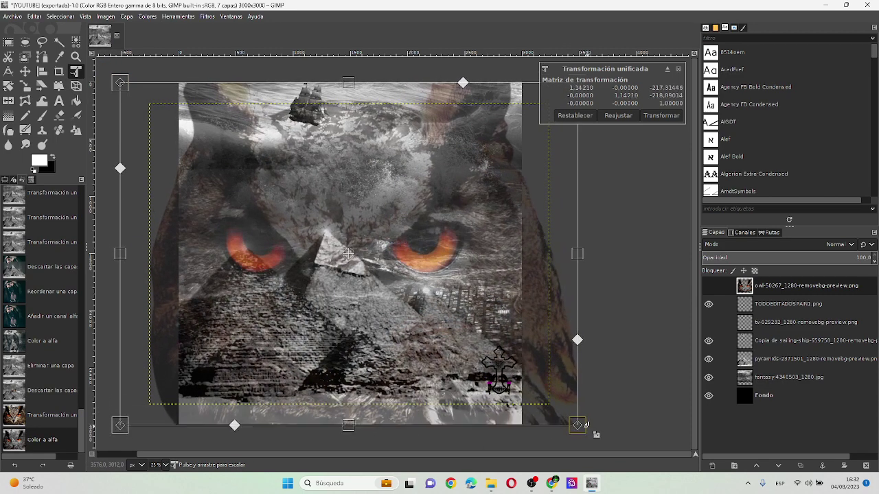
pyautogui.click(660, 115)
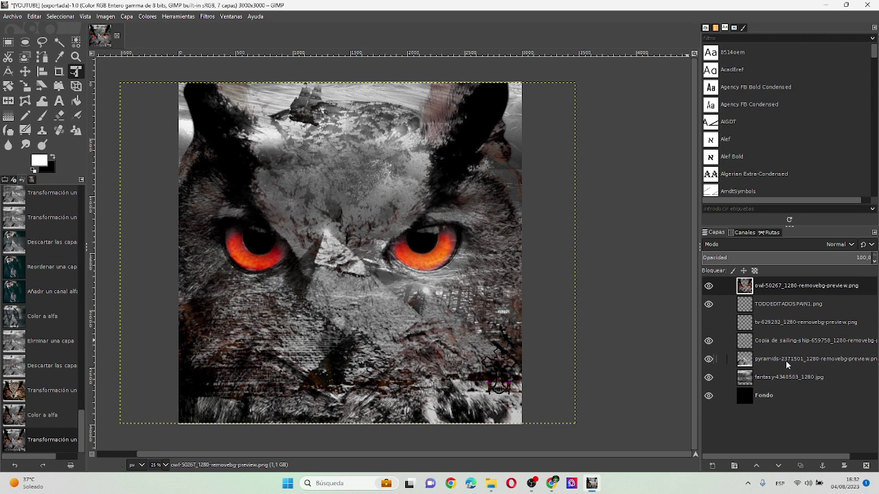
# Move the TODOEDITADOSPAIN1.png layer to the top of the layer stack
pyautogui.click(783, 303)
pyautogui.moveTo(782, 303); pyautogui.dragTo(783, 284)
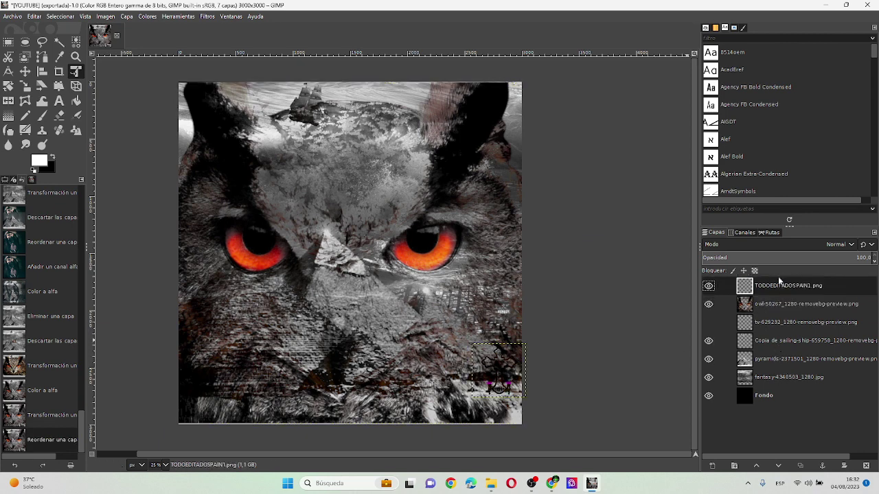
pyautogui.click(497, 374)
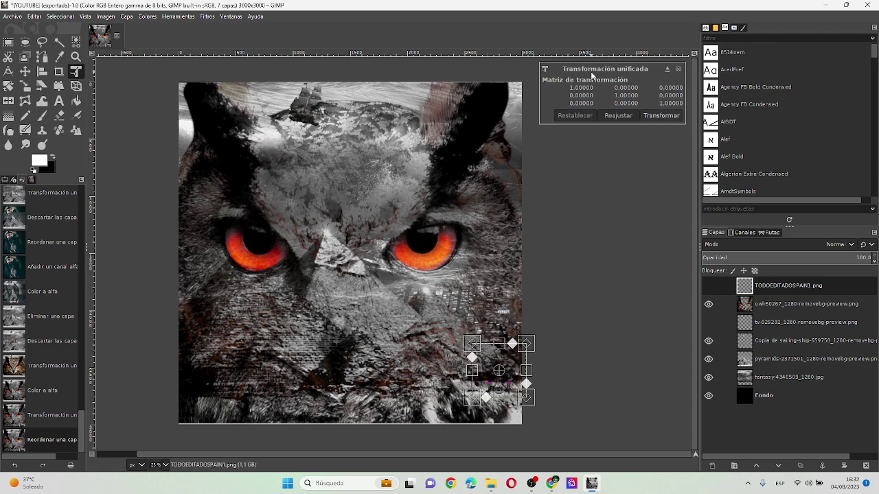
pyautogui.click(645, 116)
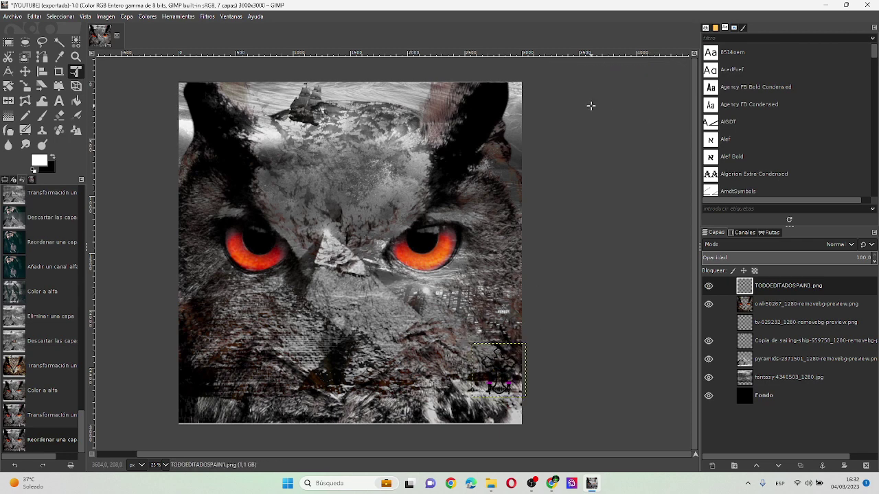
# Colorize the anchor emblem layer white
pyautogui.click(166, 18)
pyautogui.click(176, 259)
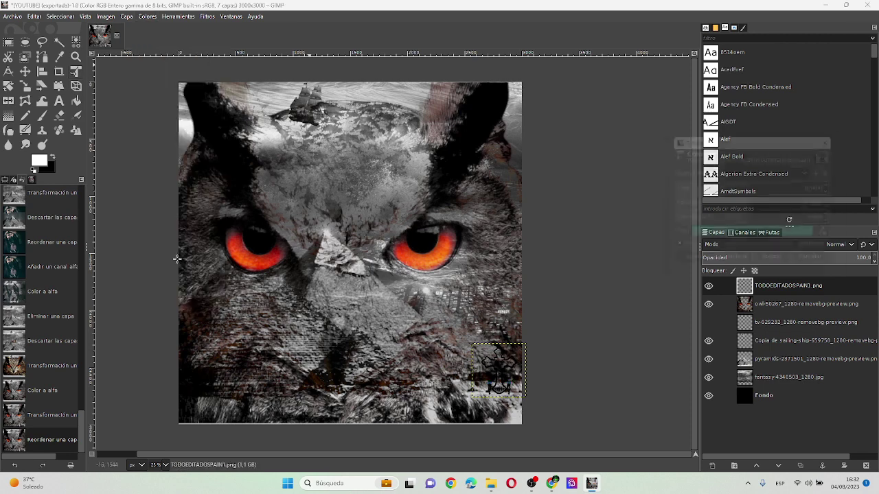
pyautogui.click(755, 231)
pyautogui.click(654, 196)
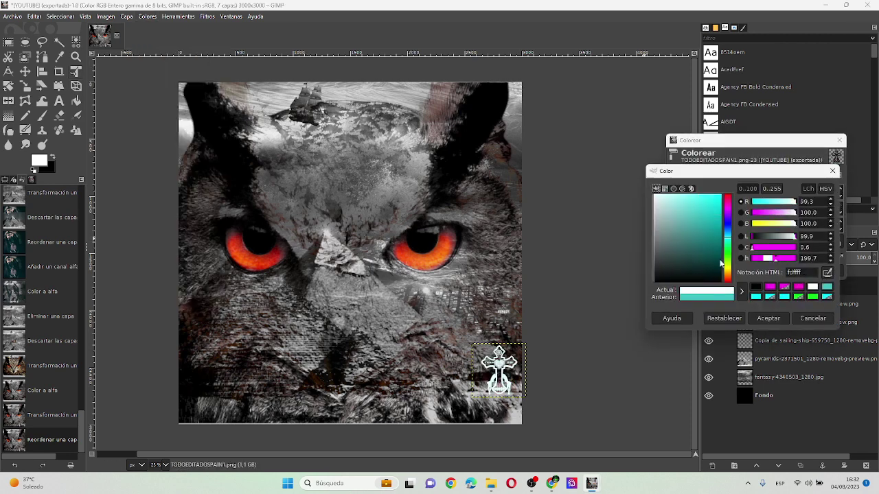
pyautogui.click(769, 319)
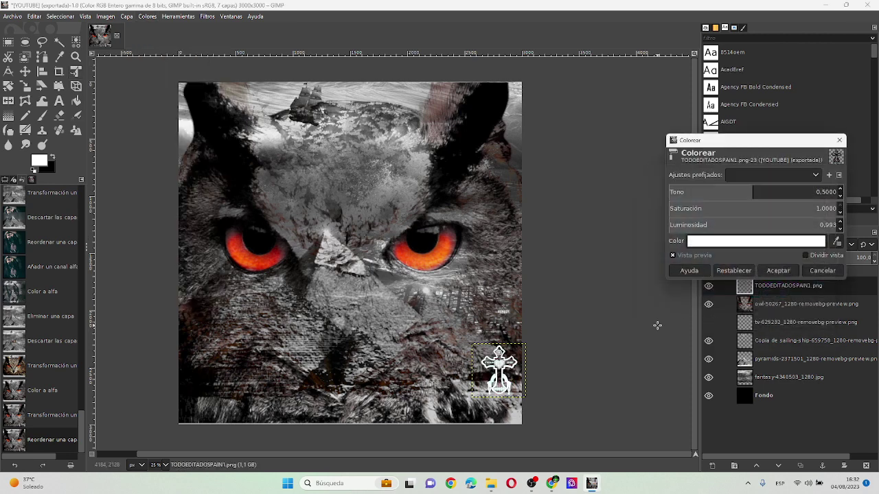
pyautogui.click(784, 271)
pyautogui.click(12, 15)
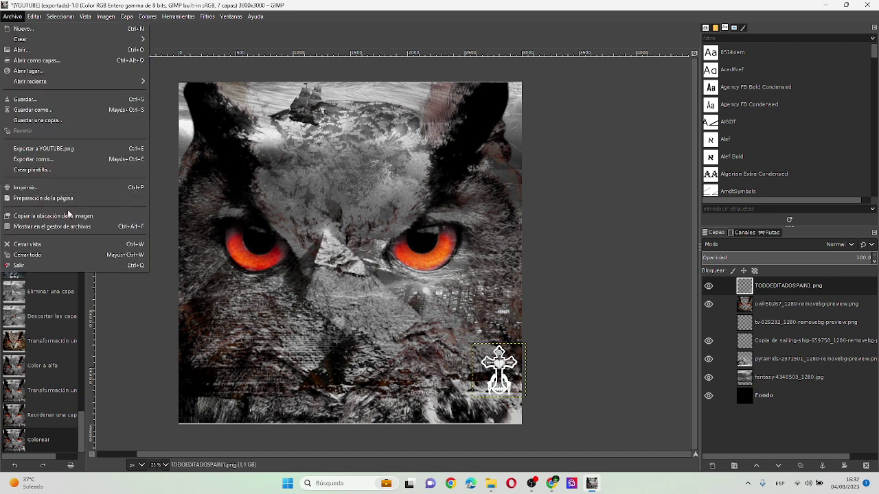
# Export the owl composite to the Desktop as YOUTUBE1.png, then switch to OBS Studio
pyautogui.click(75, 159)
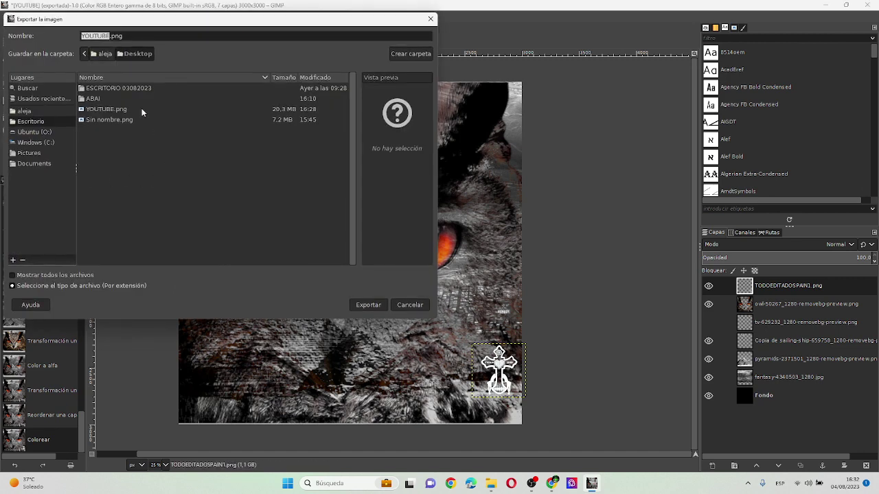
pyautogui.press('Return')
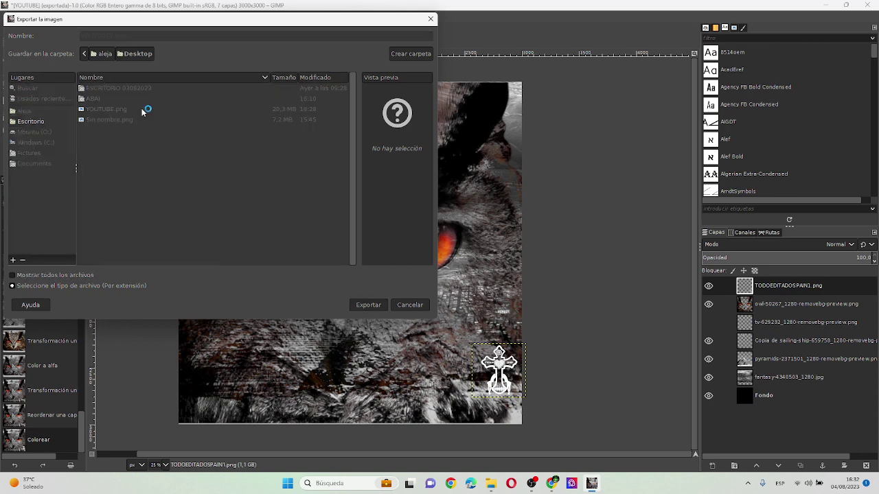
pyautogui.click(468, 349)
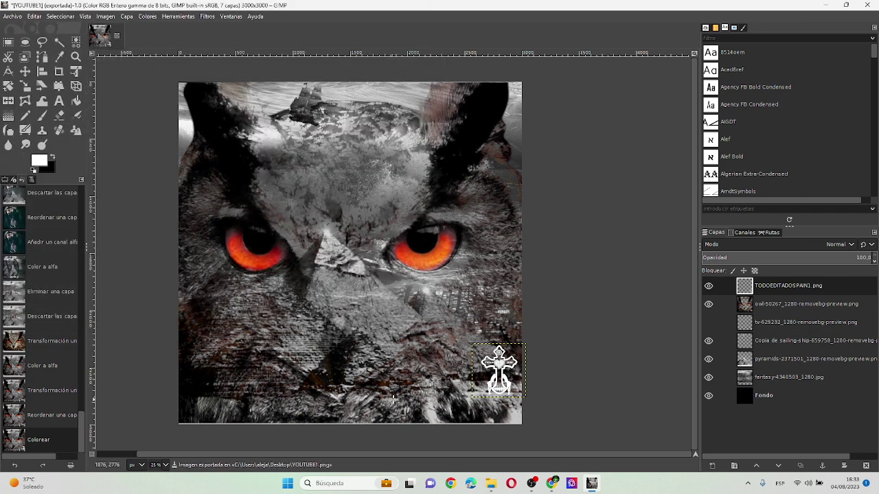
pyautogui.click(532, 484)
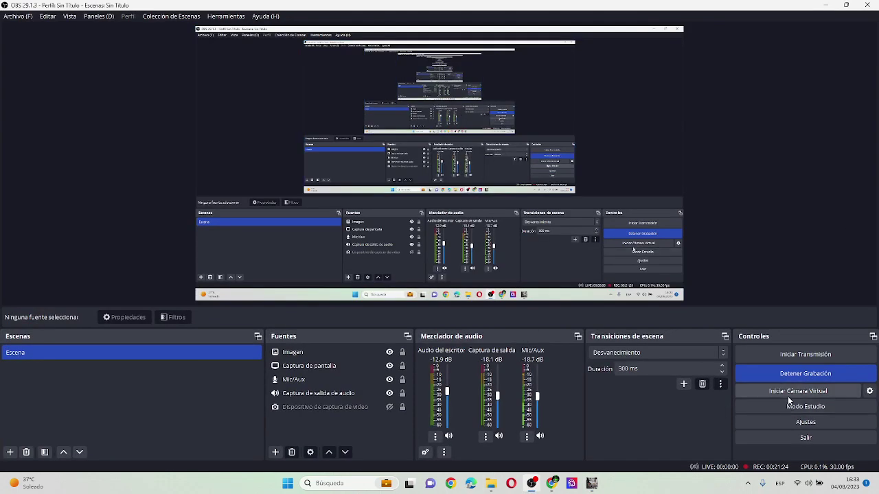